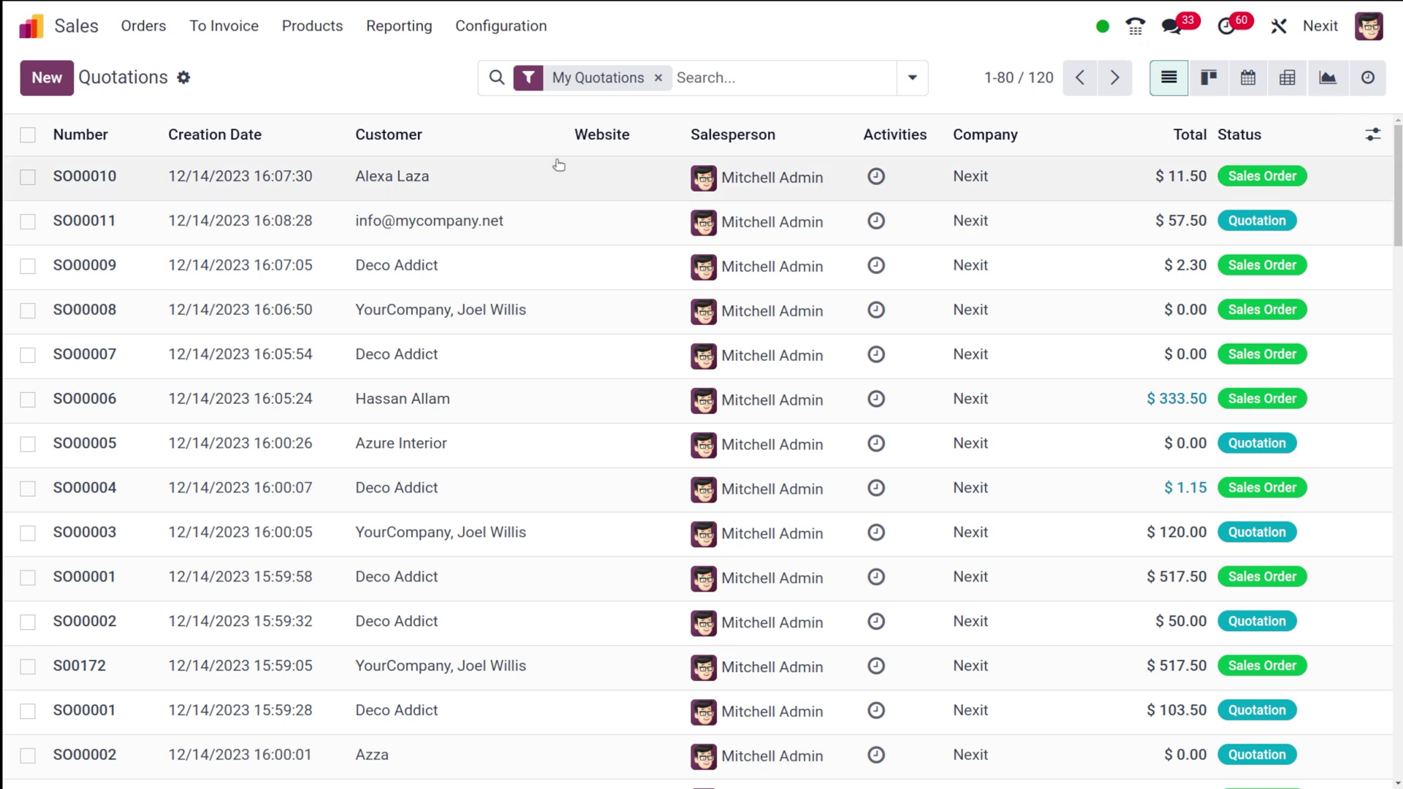
scroll(506, 297, "down", 15)
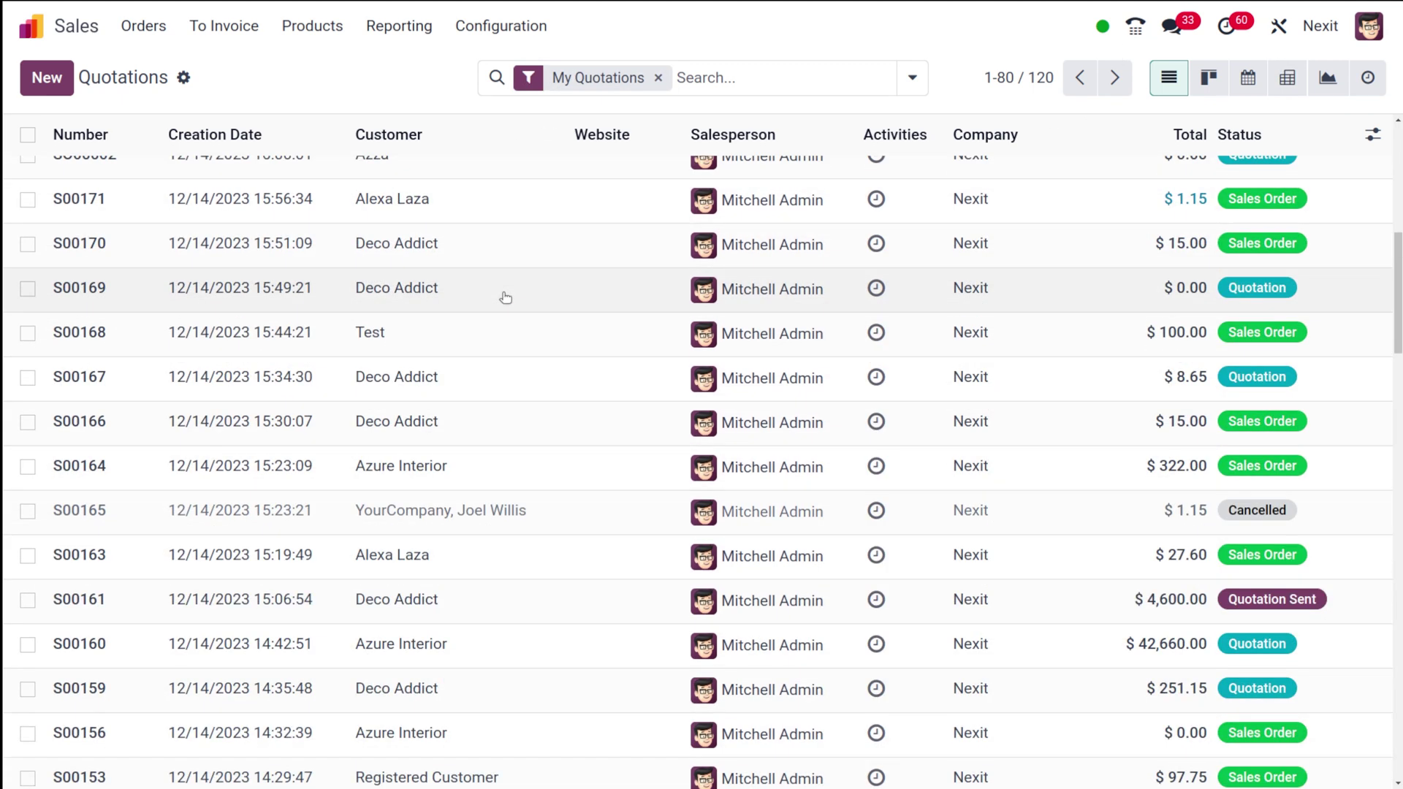
scroll(506, 297, "up", 15)
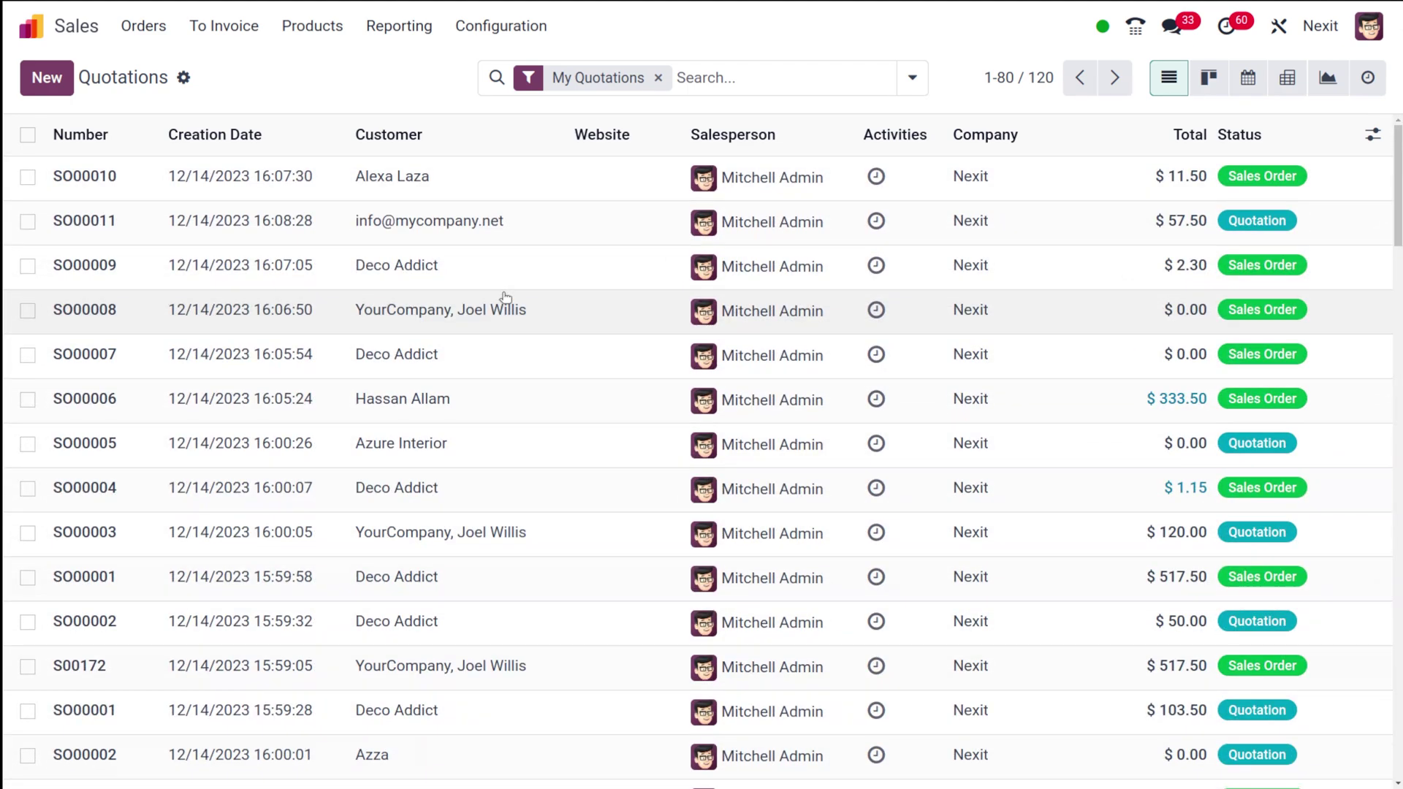
scroll(505, 297, "down", 18)
scroll(506, 297, "down", 5)
scroll(506, 297, "up", 15)
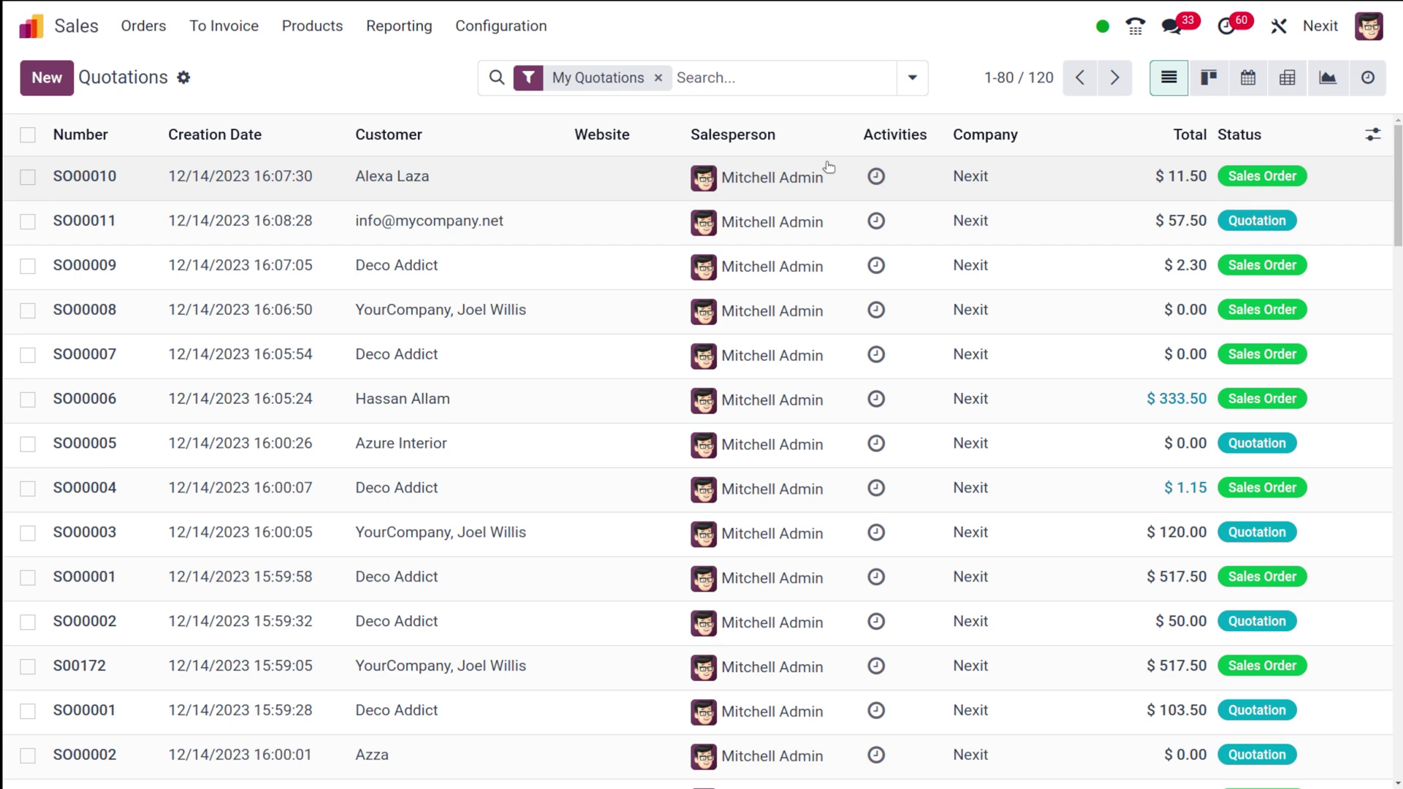
Step: Switch My Quotations to Kanban cards, then to a December 2023 month calendar
left_click(1210, 76)
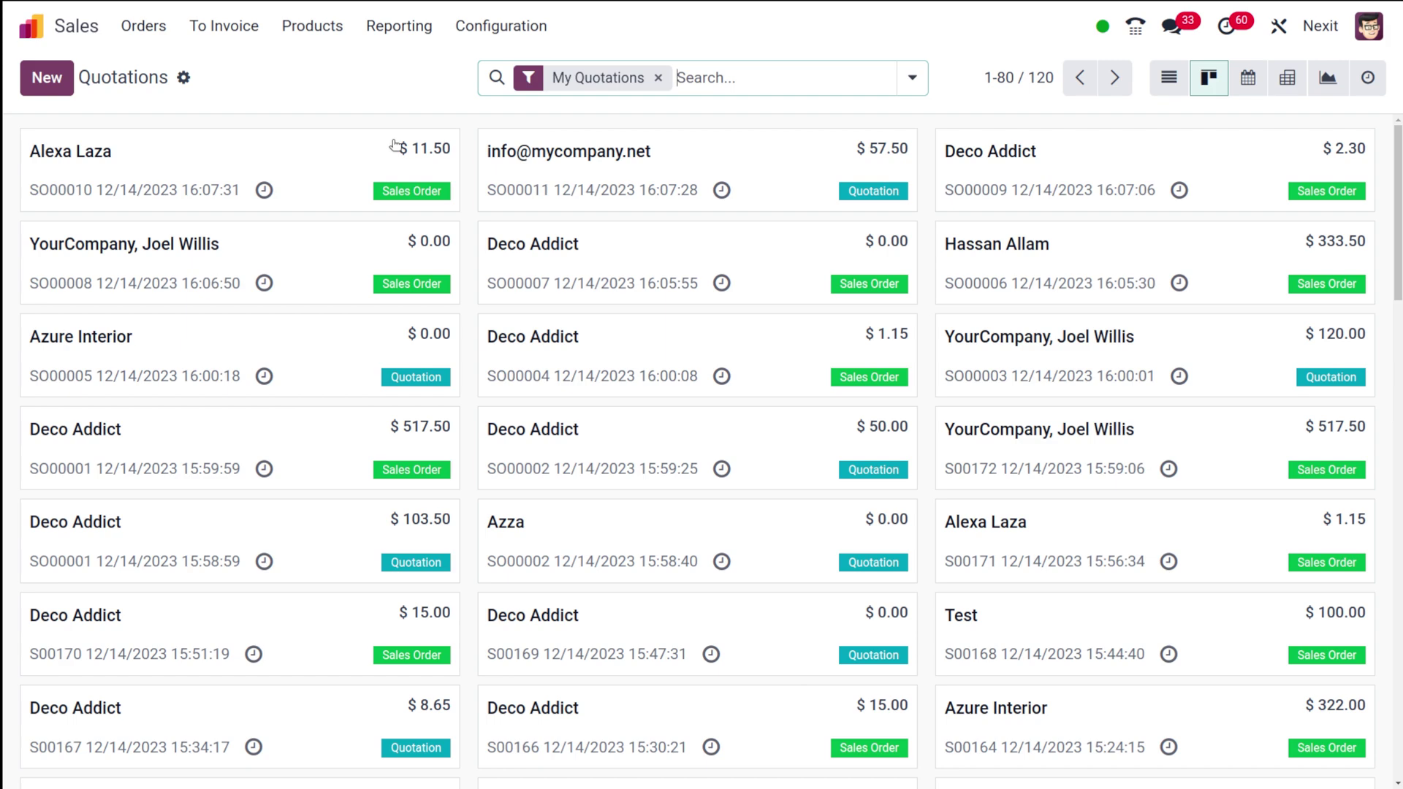
scroll(817, 326, "down", 6)
scroll(816, 324, "up", 6)
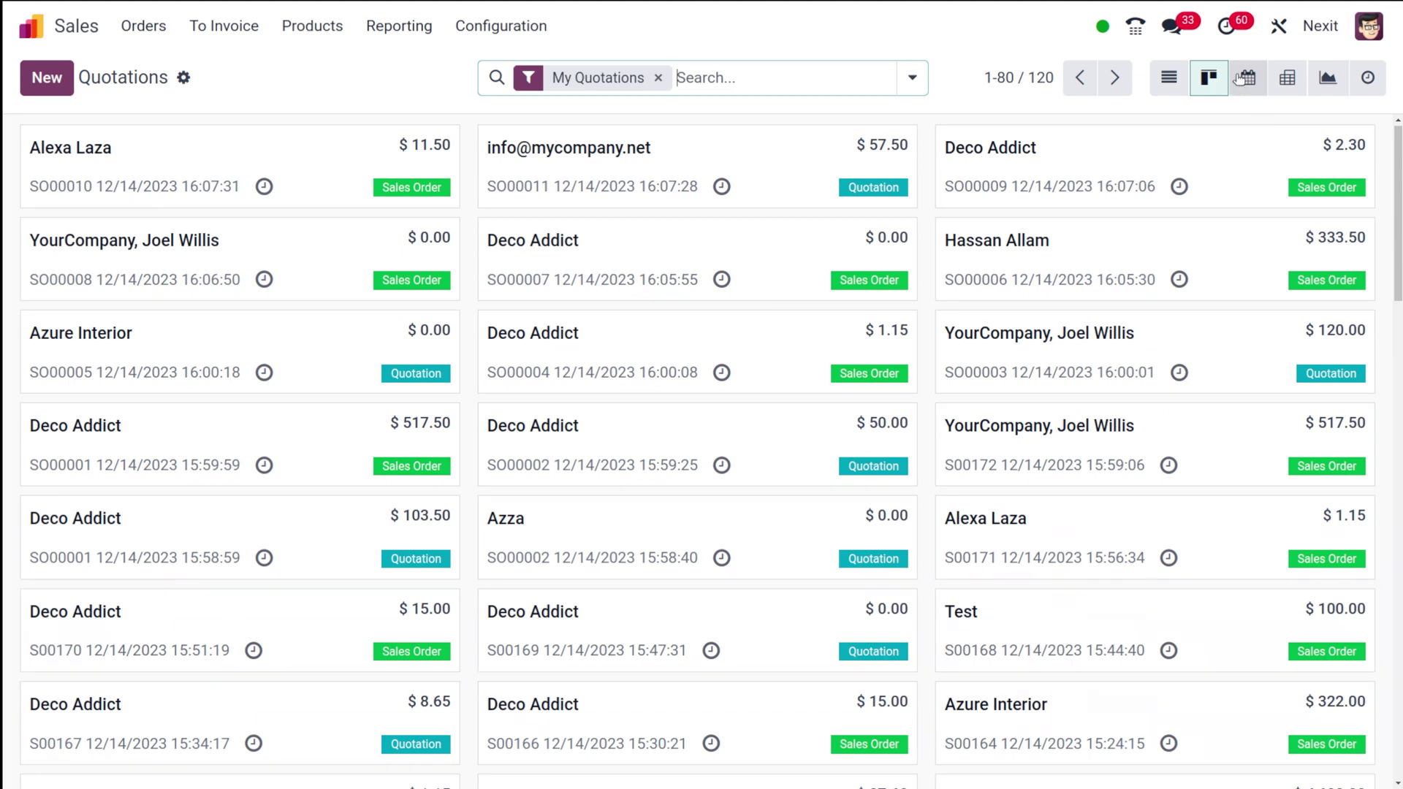
left_click(1240, 79)
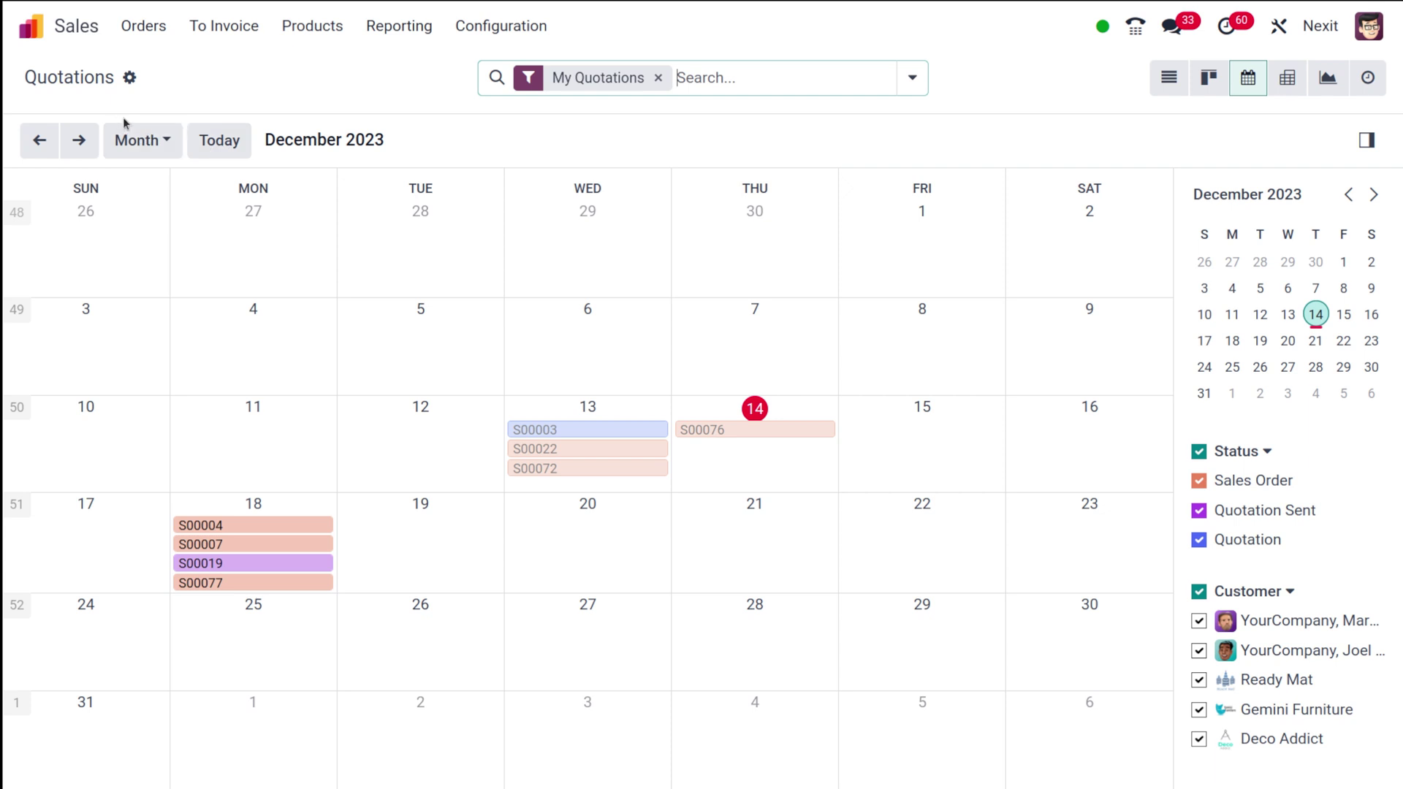
Step: Cycle the quotations calendar through Day (14 December 2023) and Week to the 2023 Year view
left_click(162, 140)
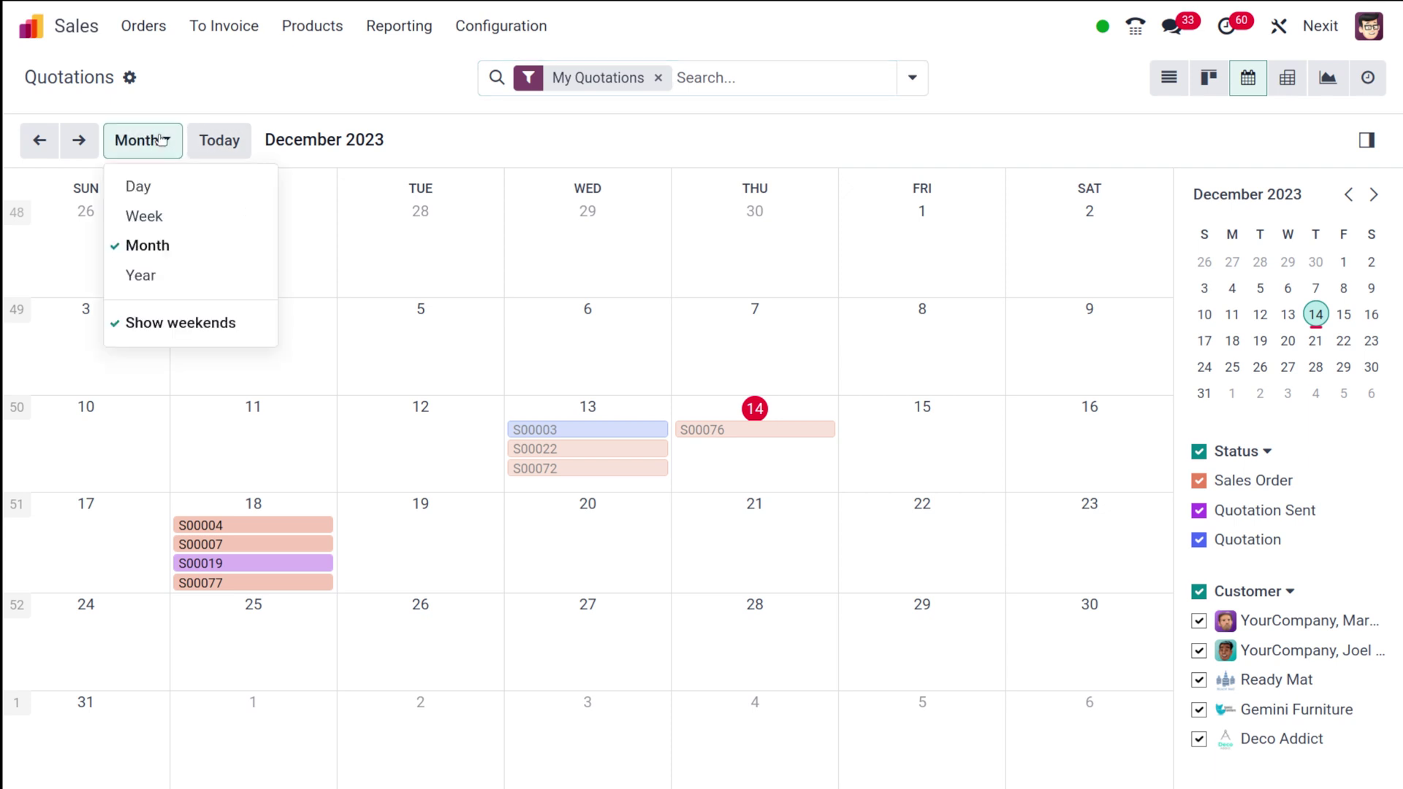
left_click(167, 181)
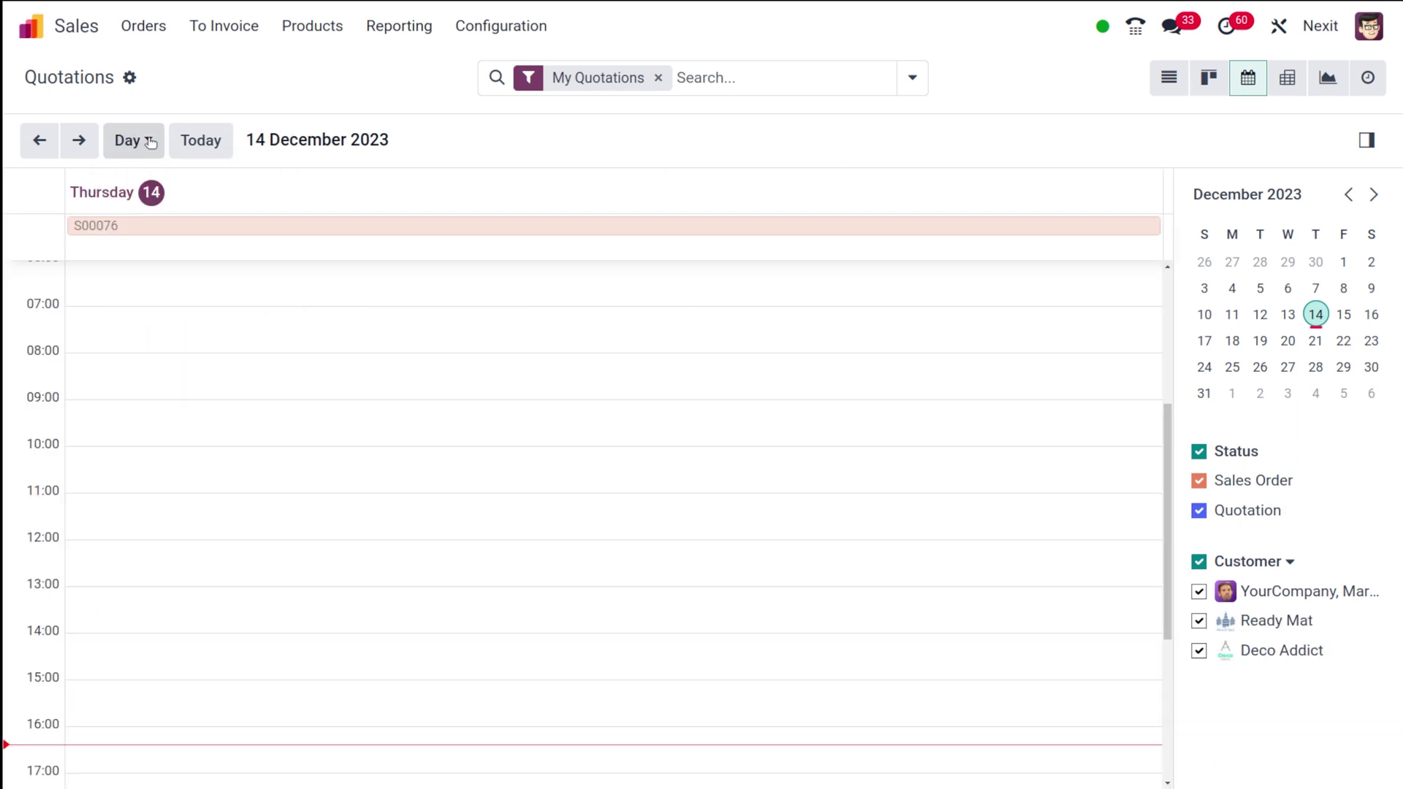
left_click(149, 142)
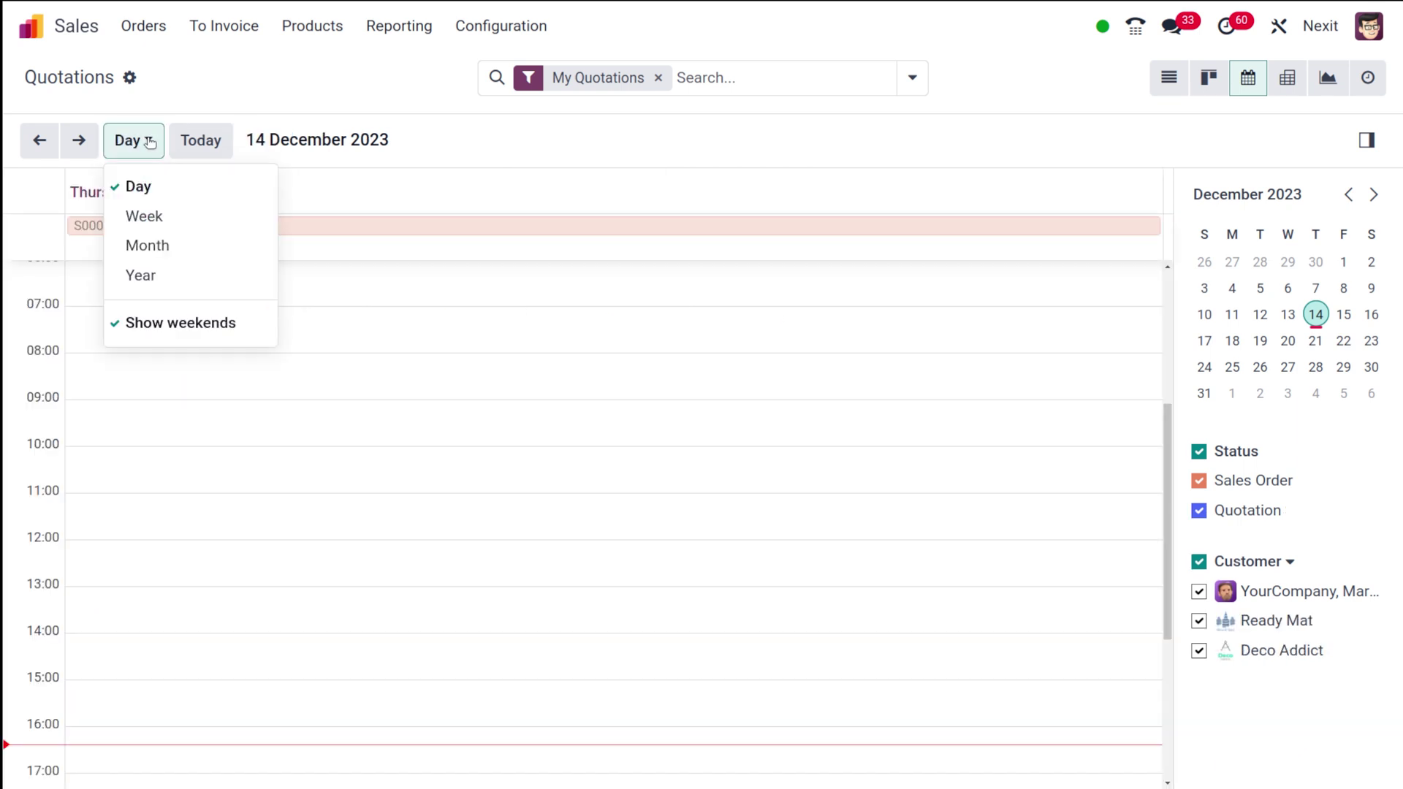
left_click(153, 215)
left_click(139, 140)
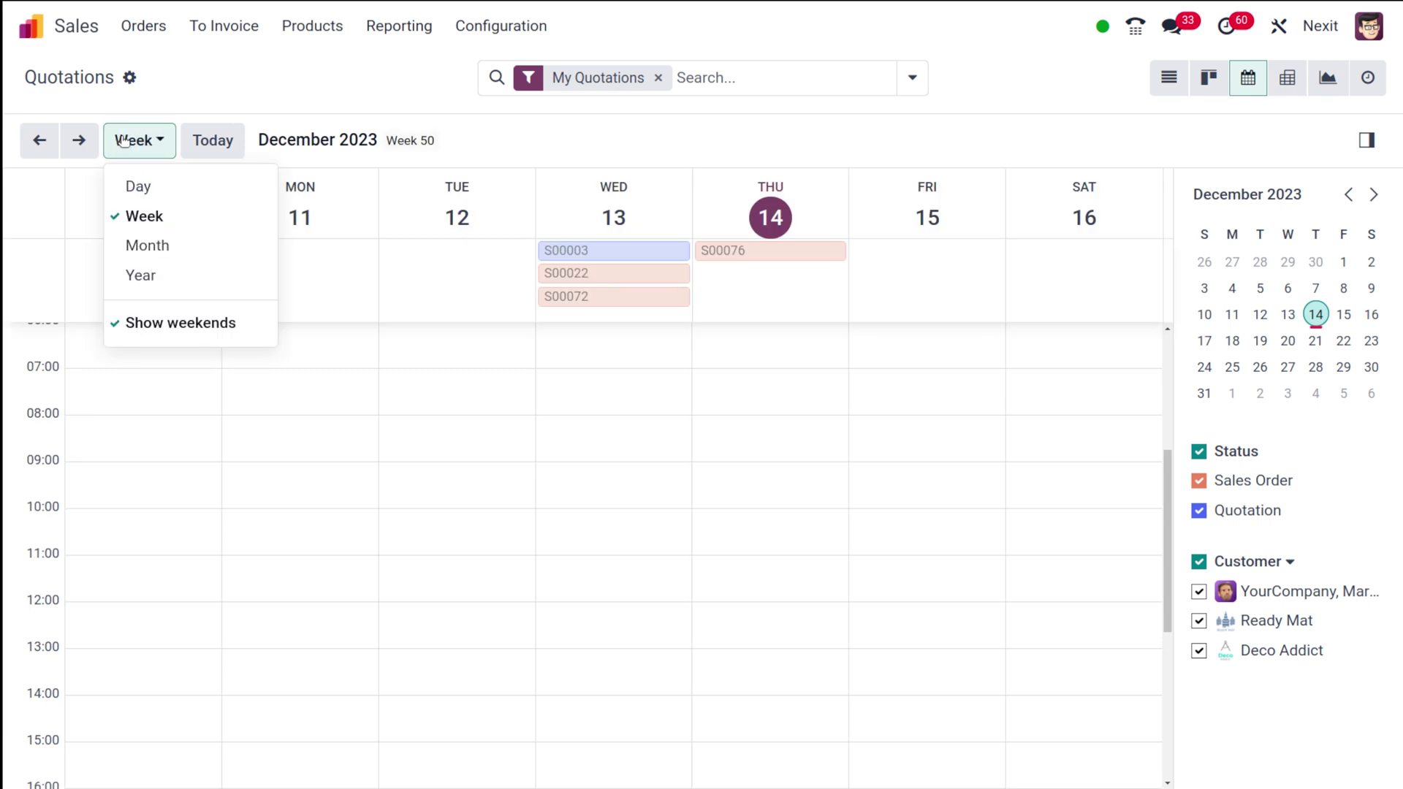
left_click(130, 278)
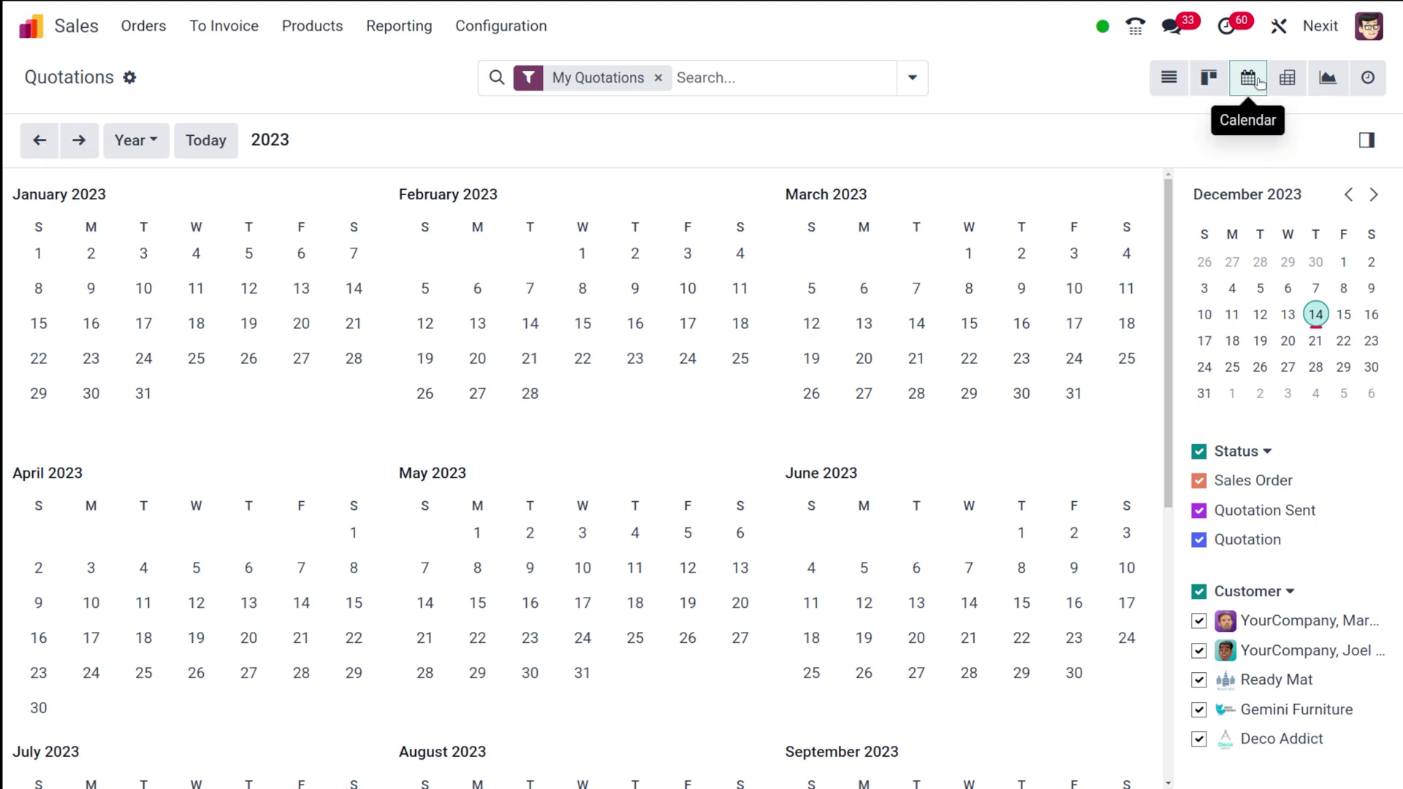
Step: Show quotations as a pivot and flip axes: customers as rows, months as columns (total 237,648.64)
left_click(1287, 81)
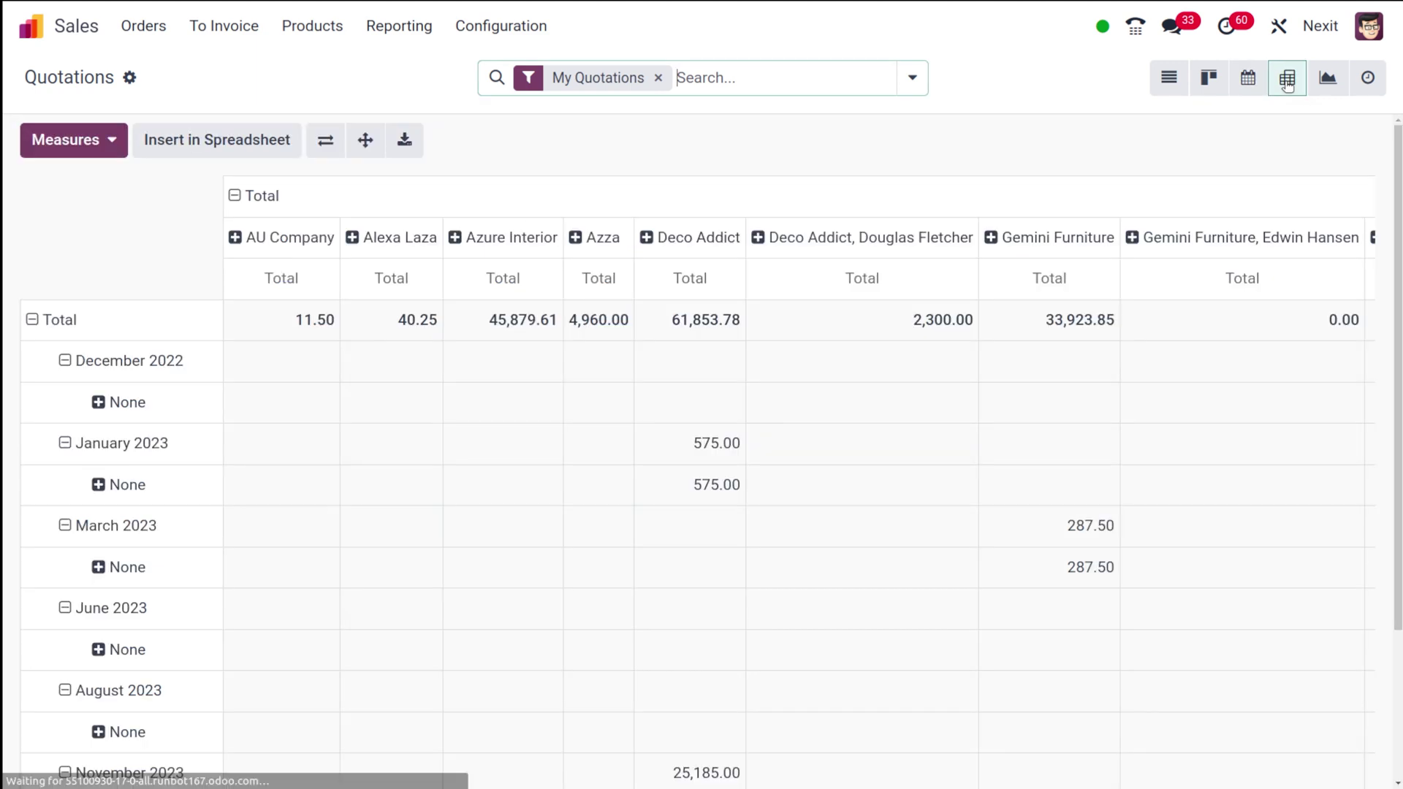
scroll(926, 526, "down", 3)
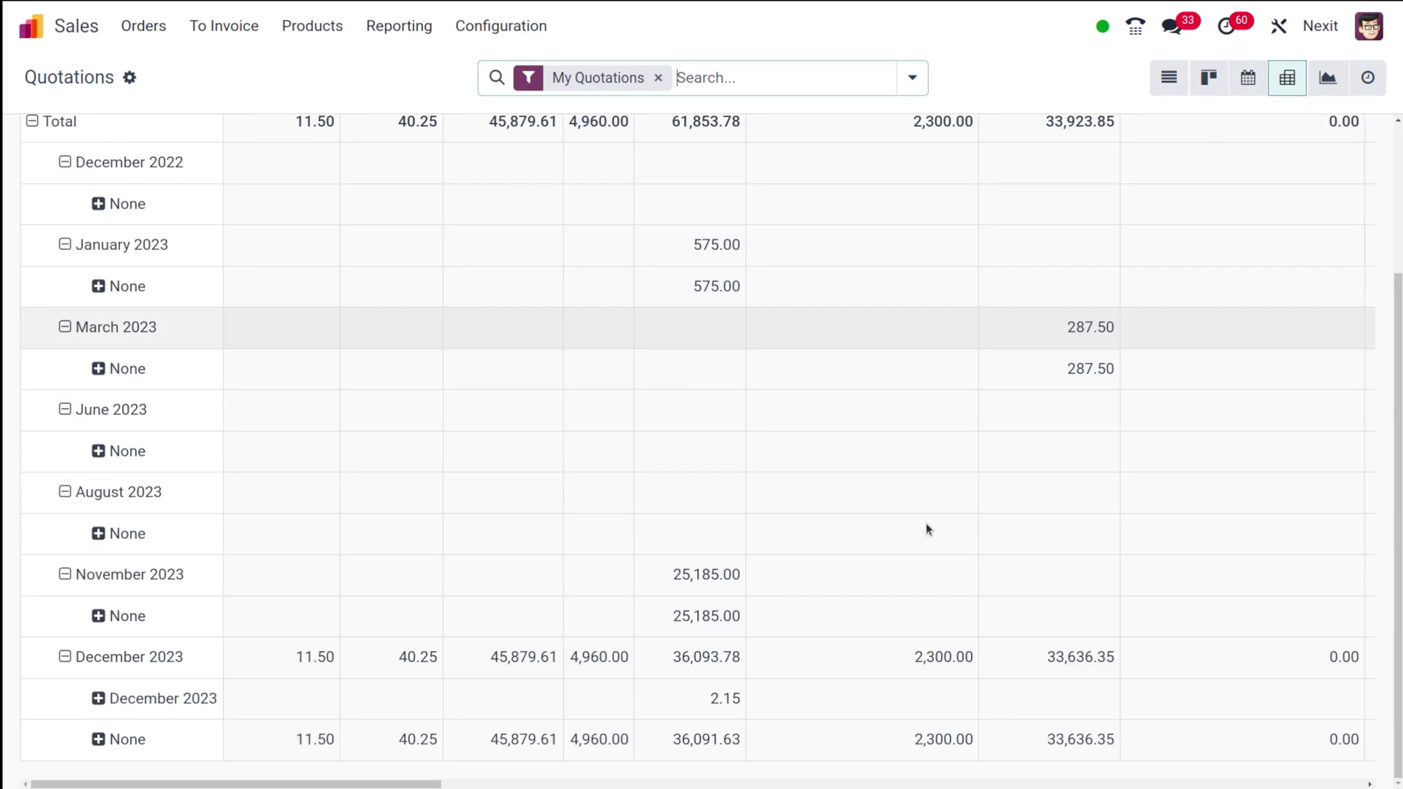
scroll(927, 526, "up", 3)
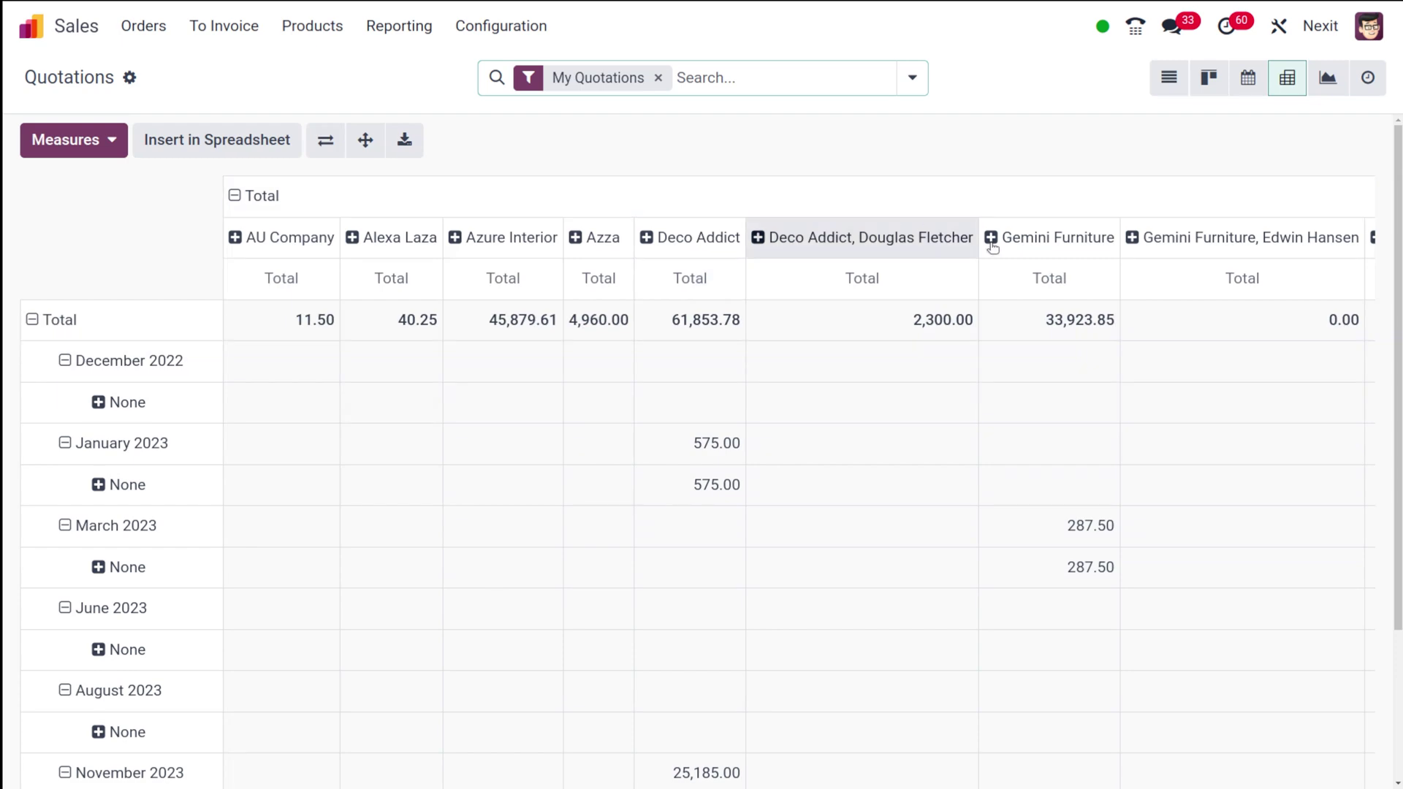
scroll(592, 523, "down", 3)
scroll(592, 523, "up", 3)
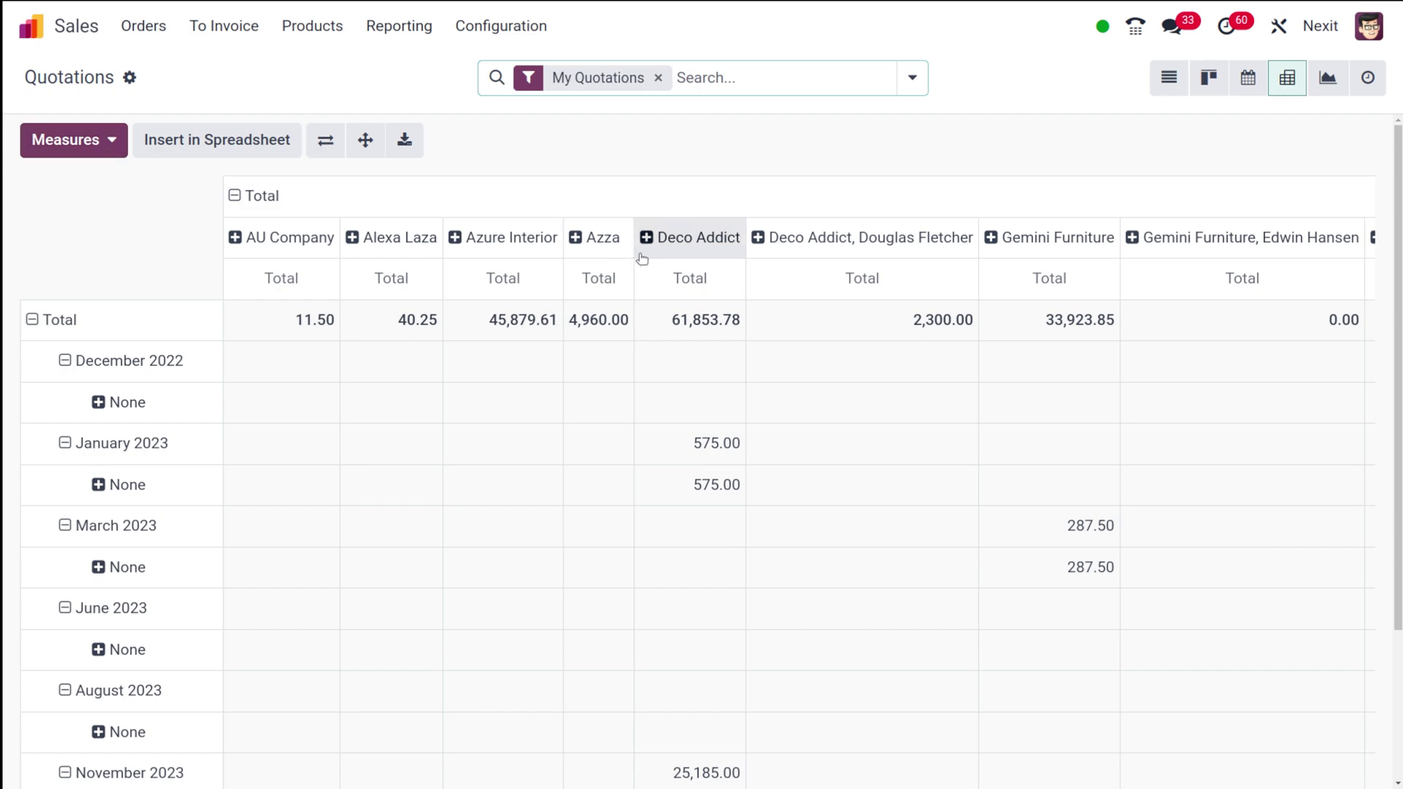
left_click(326, 143)
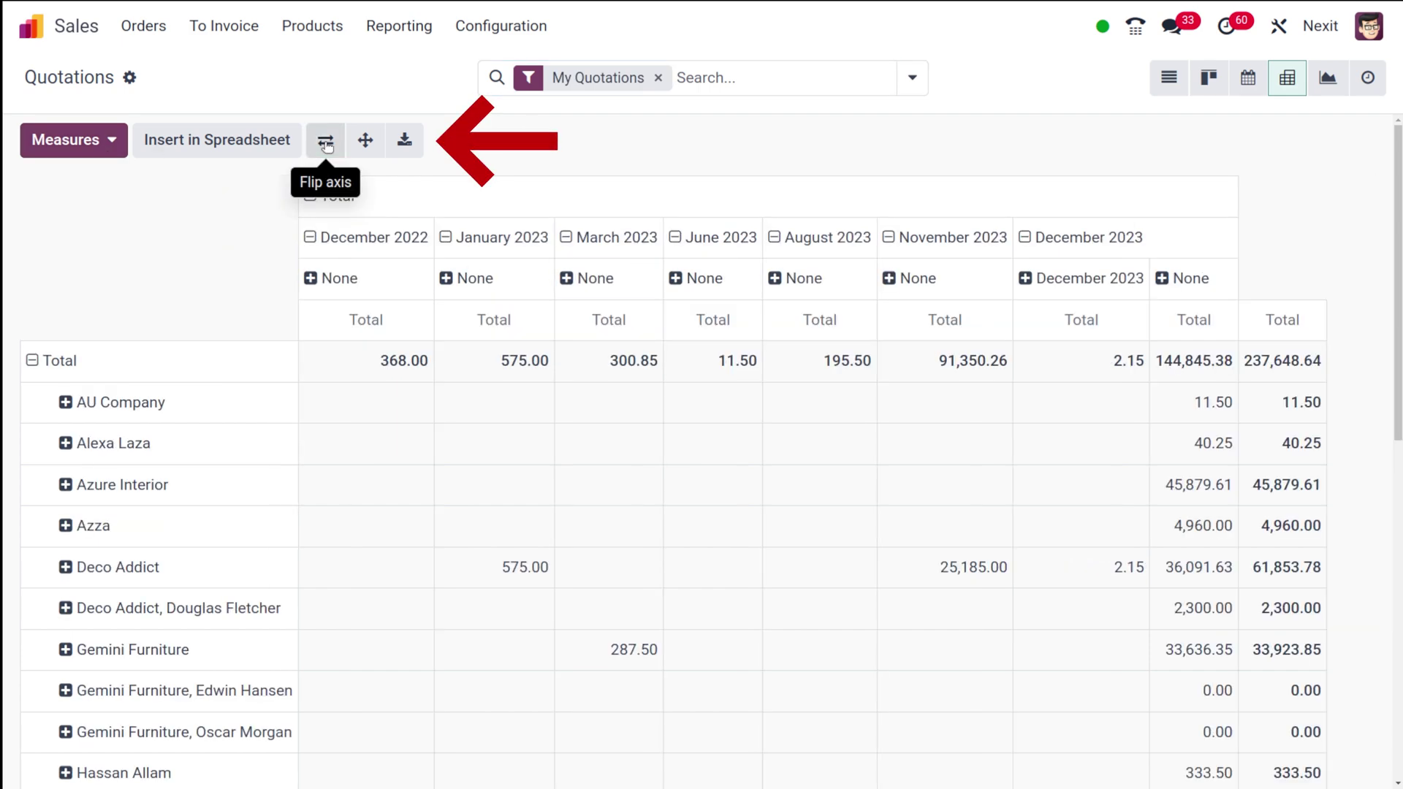
scroll(291, 448, "down", 10)
scroll(293, 457, "up", 10)
scroll(295, 457, "down", 1)
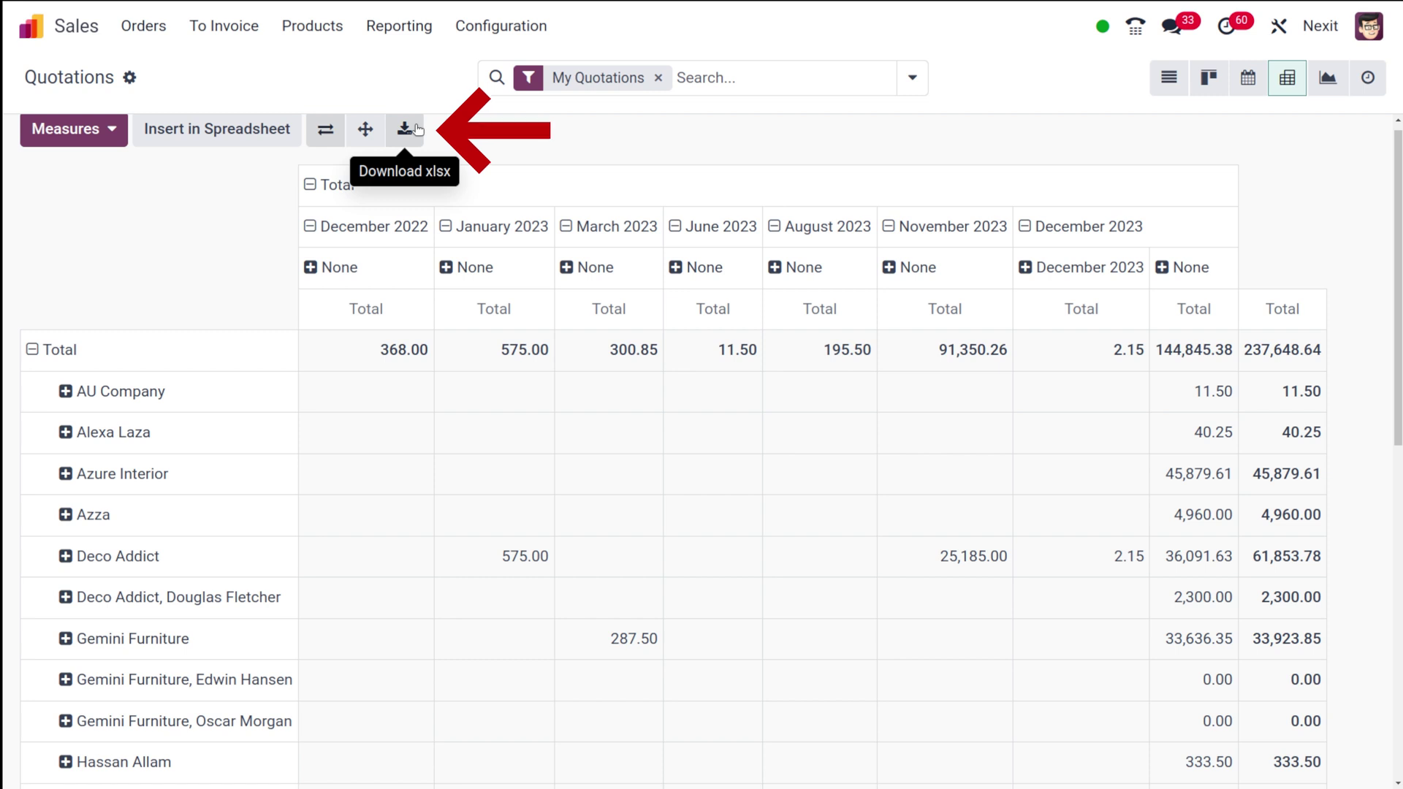
Step: Insert the customer-by-month pivot into a new Documents spreadsheet, then return to the Quotations pivot
left_click(202, 136)
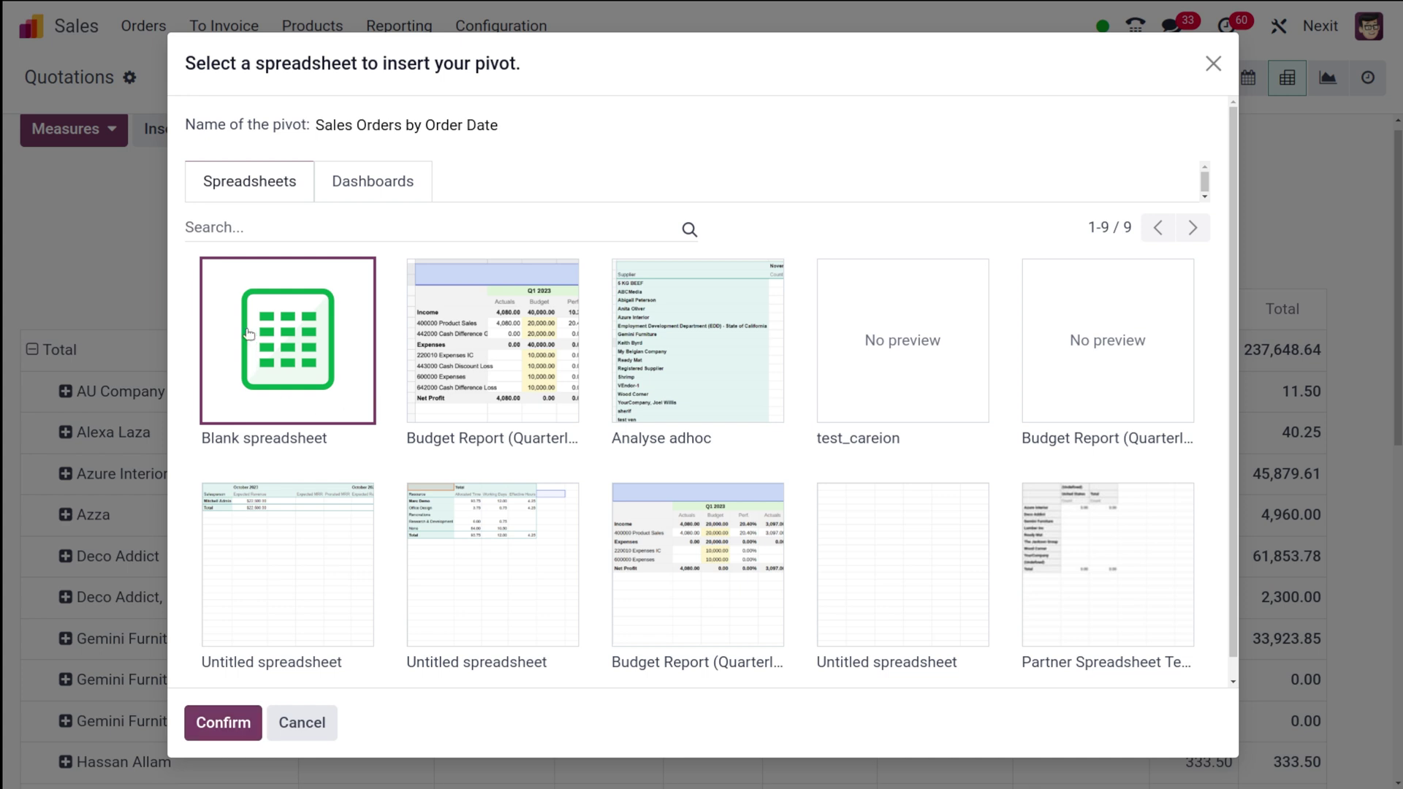
left_click(229, 667)
left_click(221, 729)
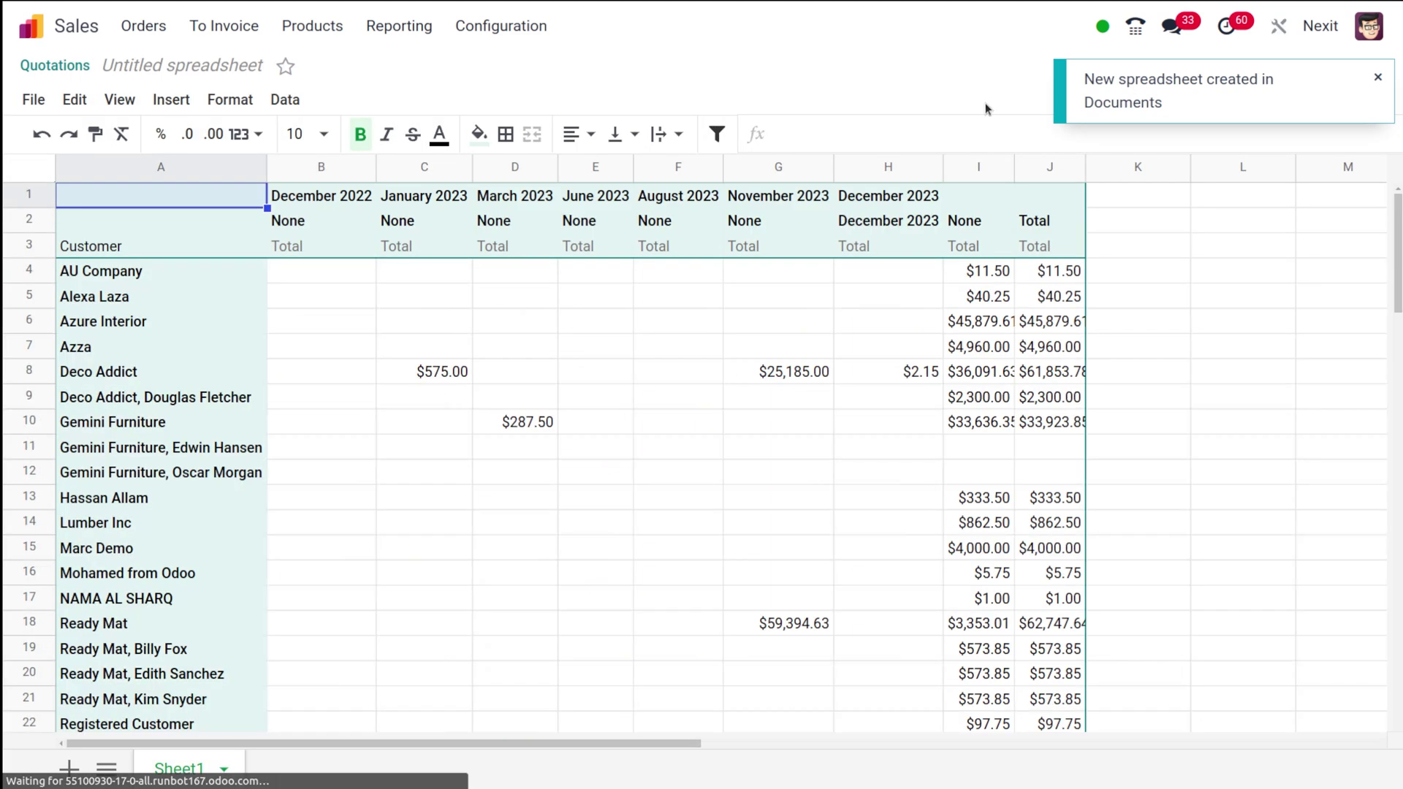
scroll(226, 452, "down", 5)
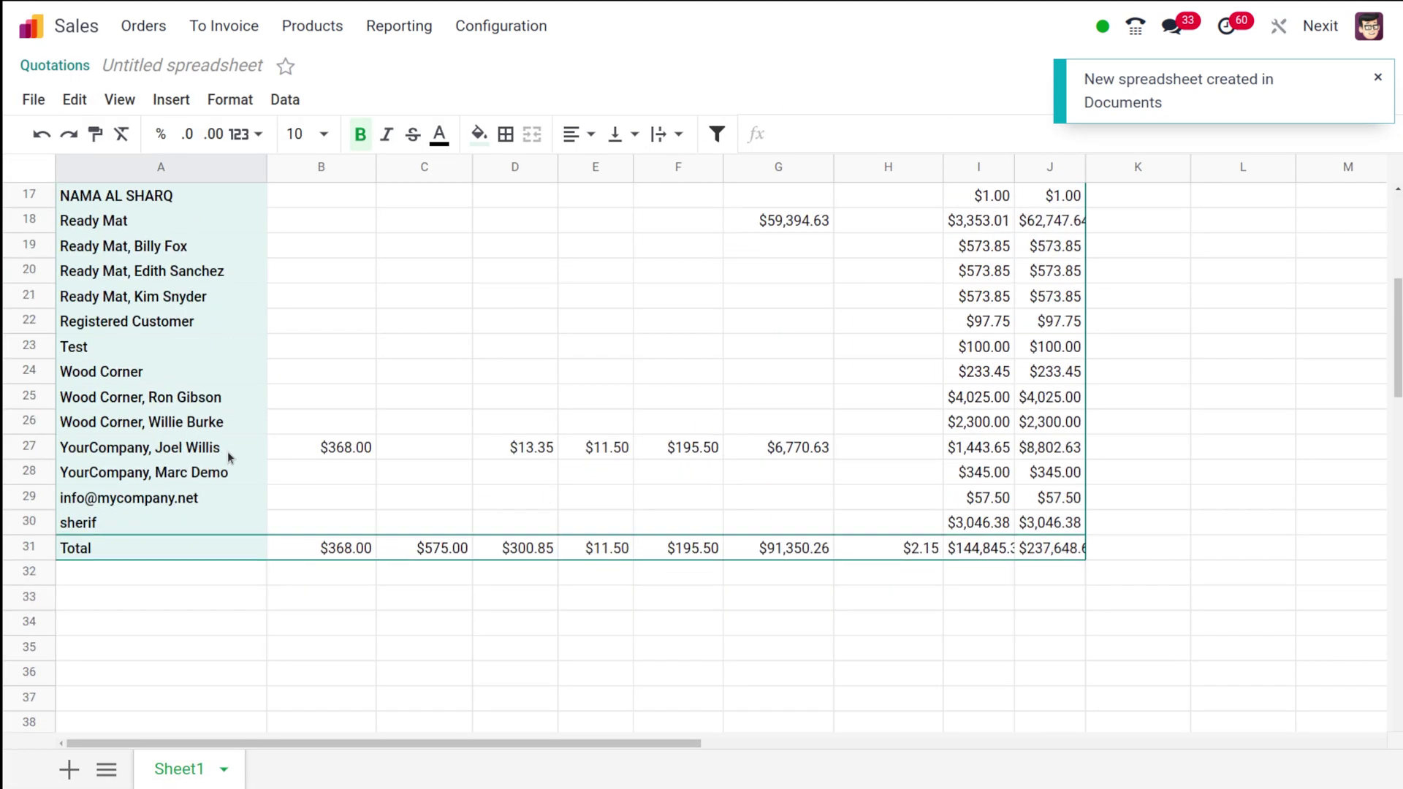
scroll(227, 451, "up", 5)
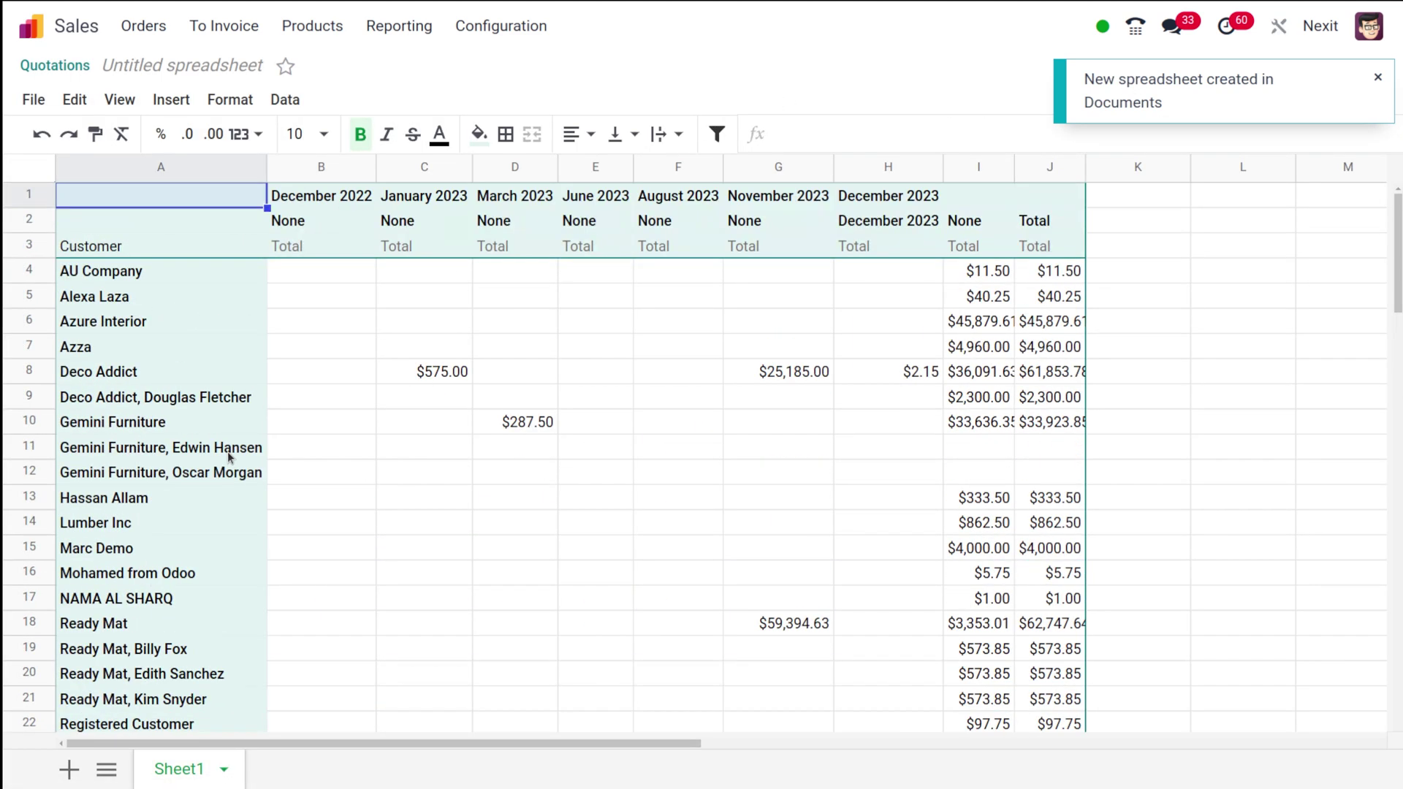
left_click(49, 74)
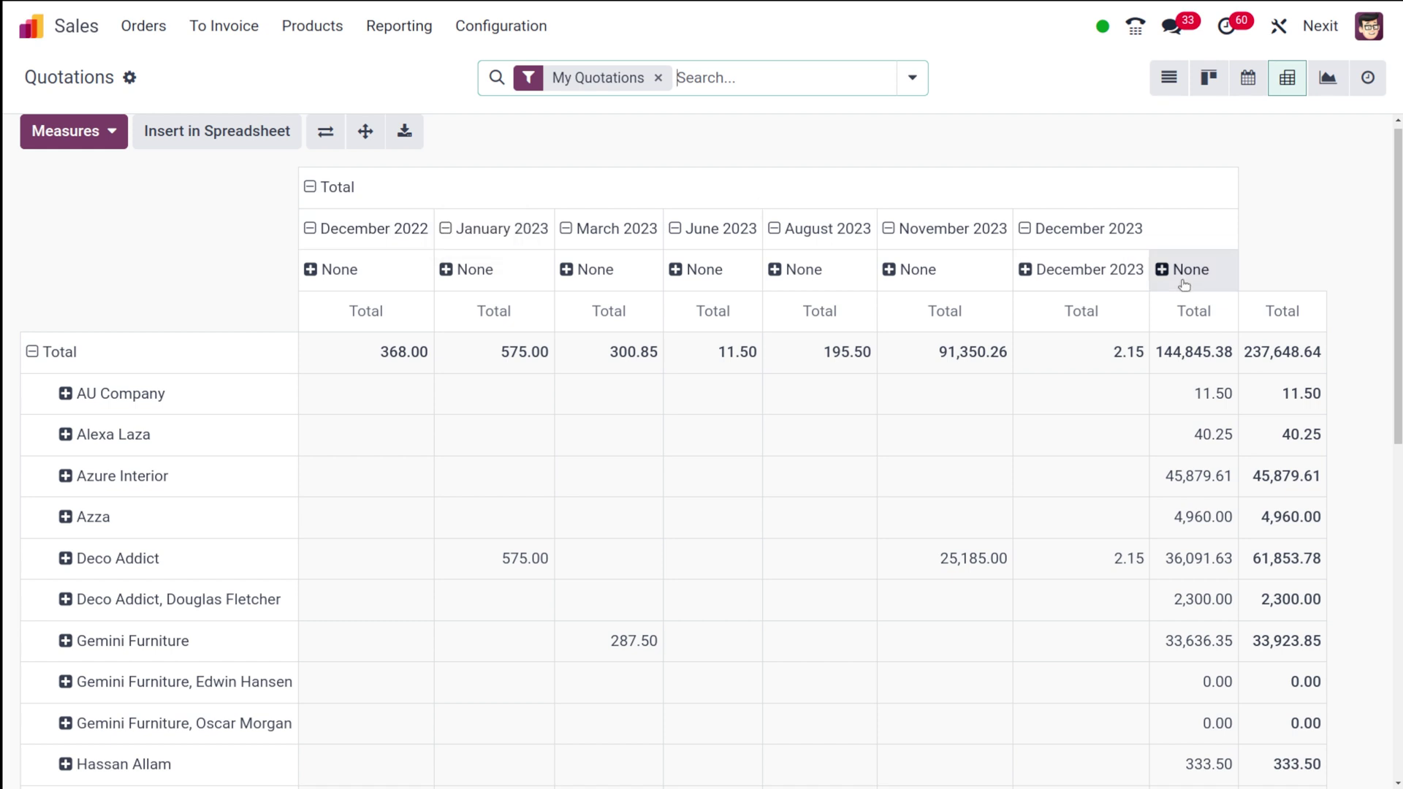
Step: Add Margin and Monthly Recurring measures beside Total in the quotations pivot
left_click(88, 143)
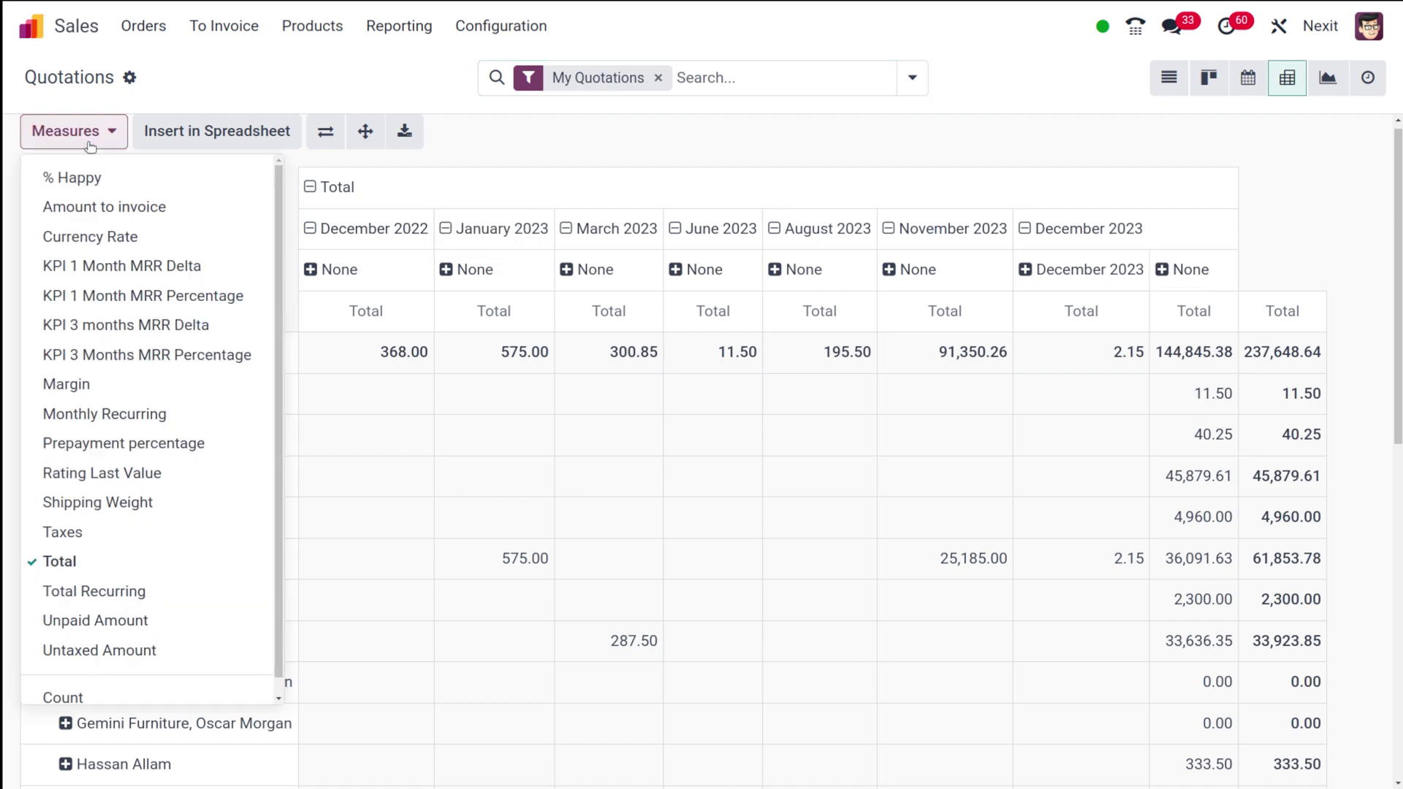
left_click(130, 393)
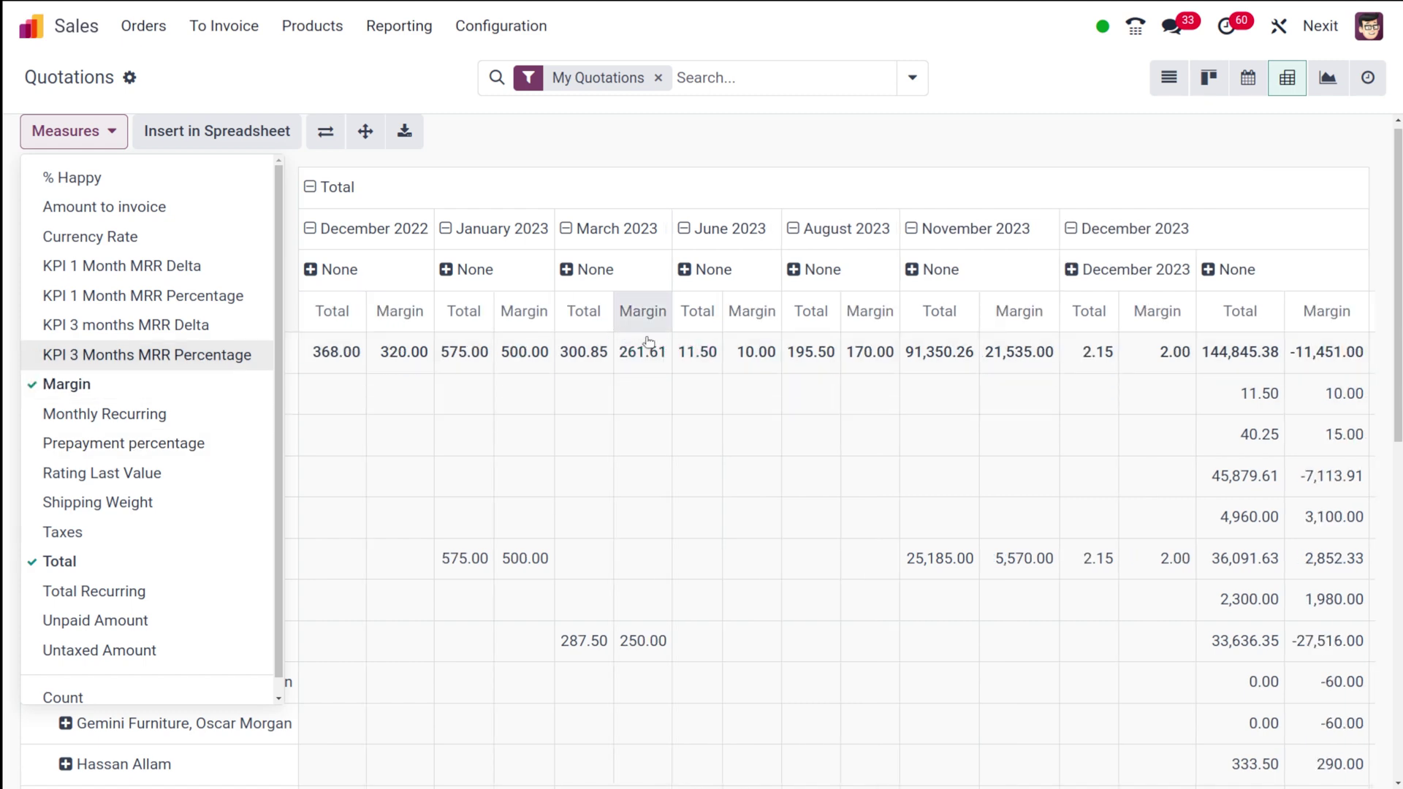
left_click(143, 413)
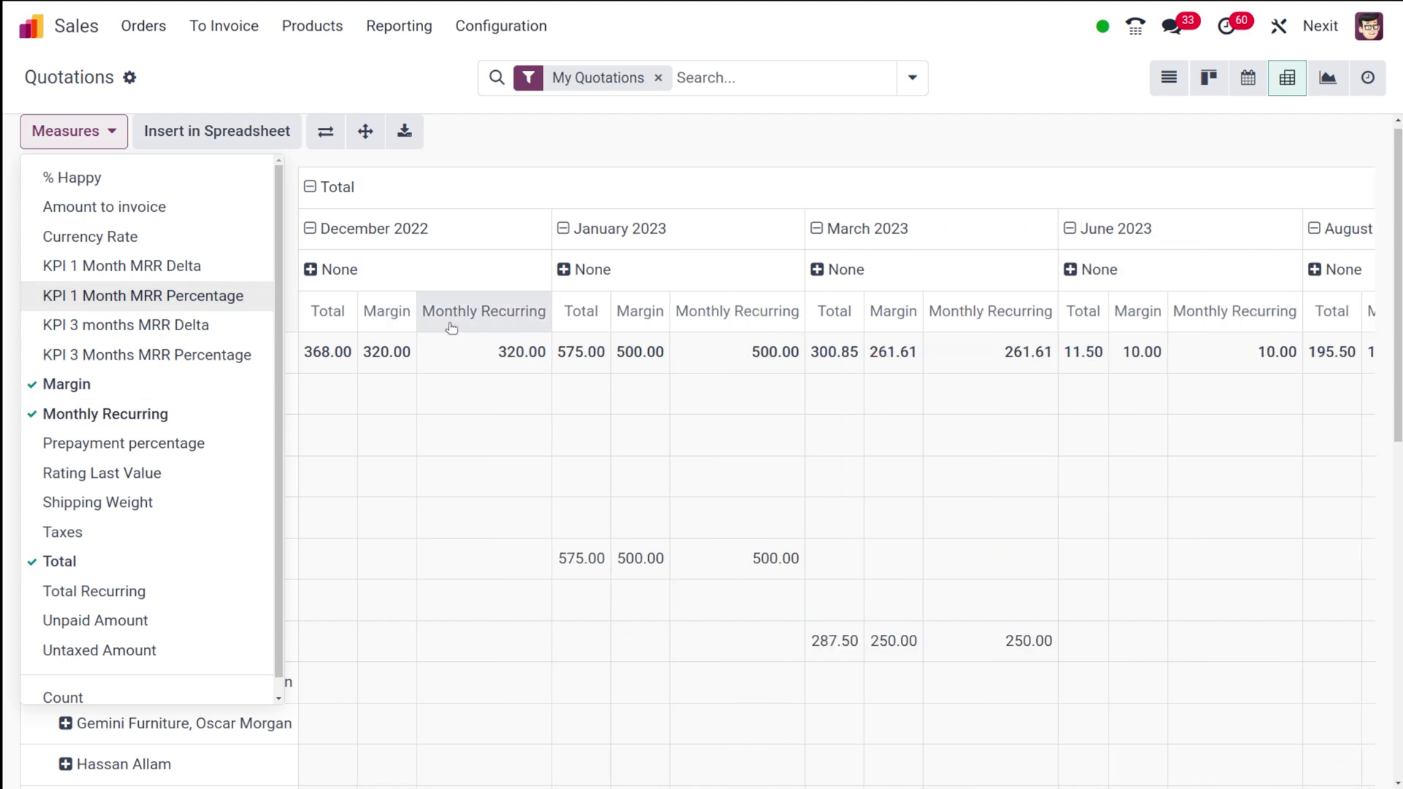
left_click(508, 122)
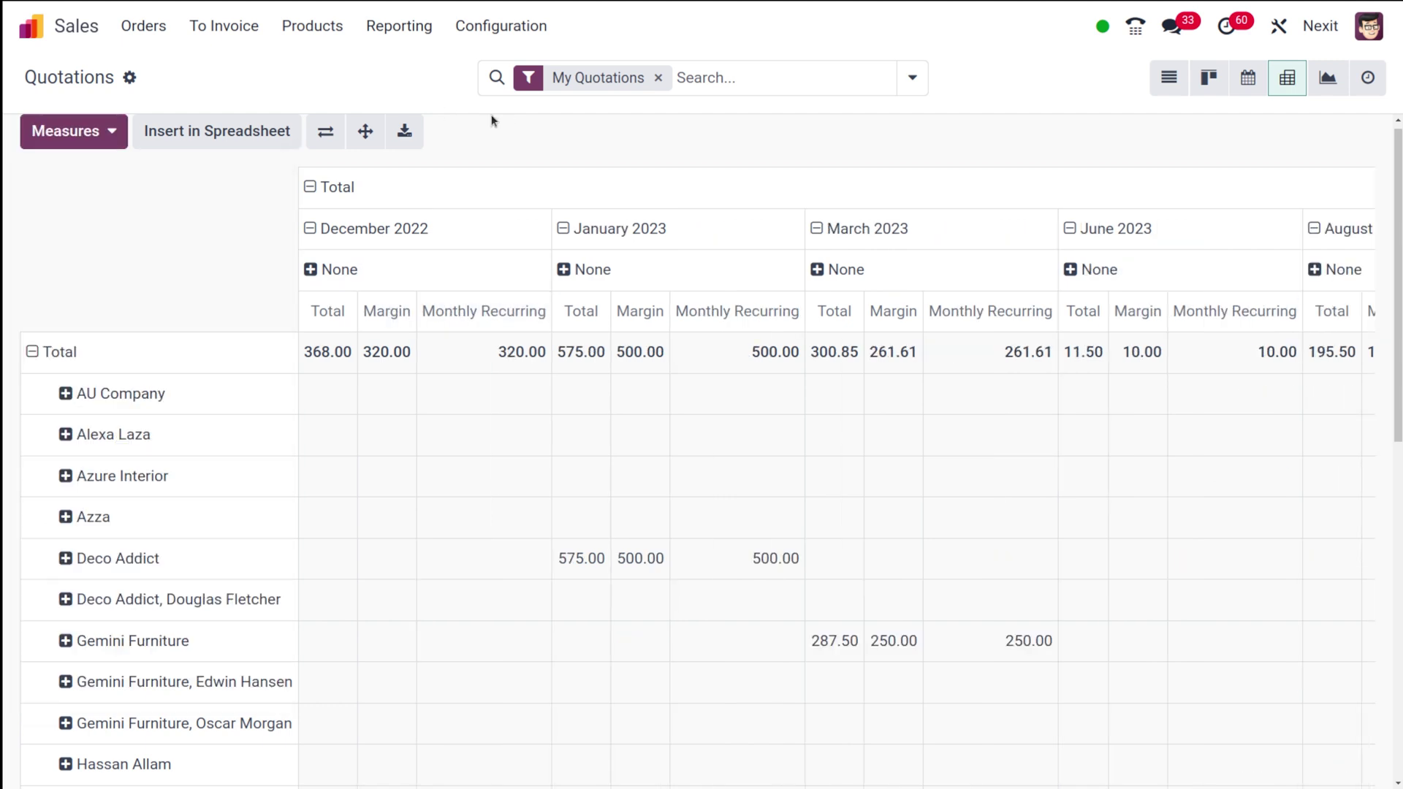
Step: Chart the quotations in Graph view, switching from line to pie chart
left_click(1326, 81)
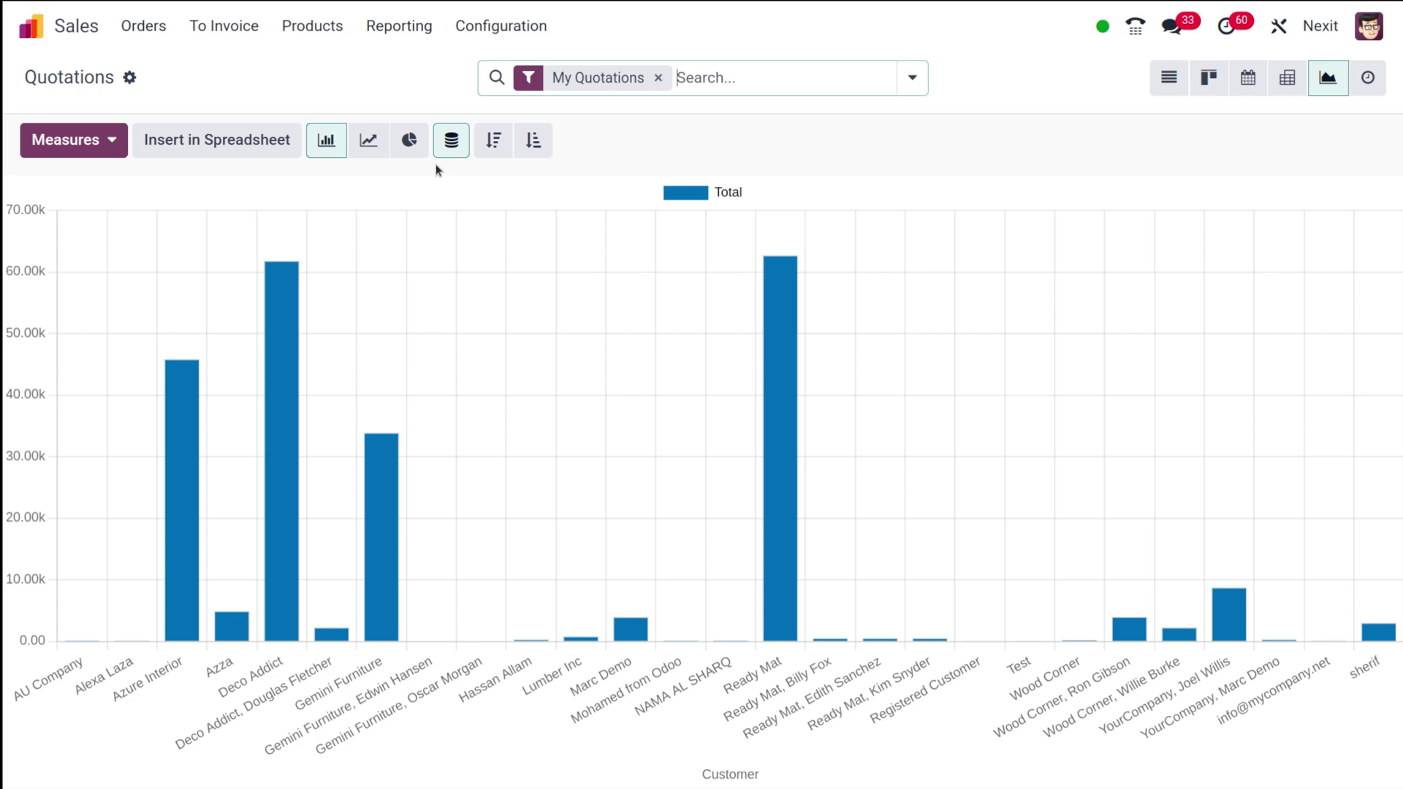
left_click(361, 139)
left_click(401, 144)
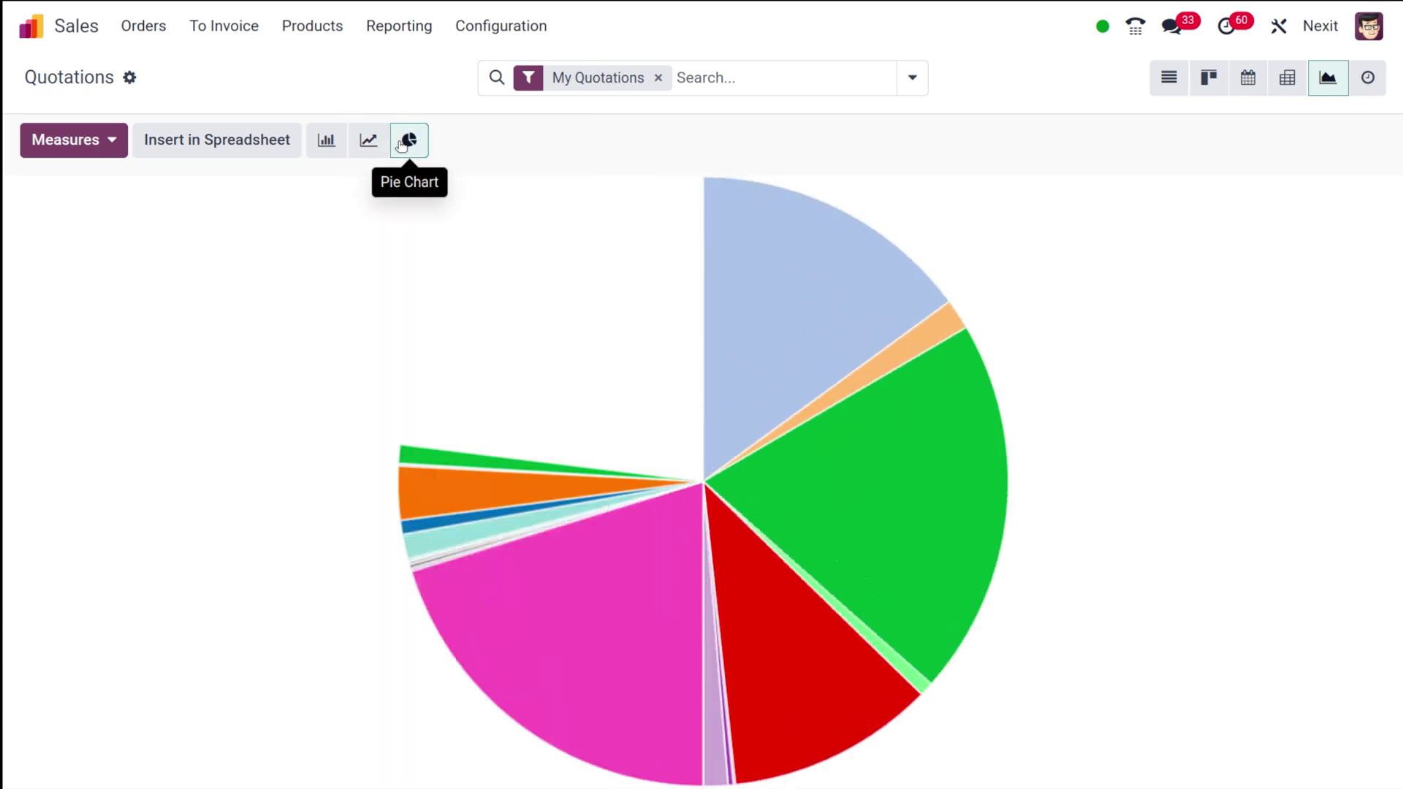
Step: Make the pie chart measure Margin instead of Total
left_click(67, 141)
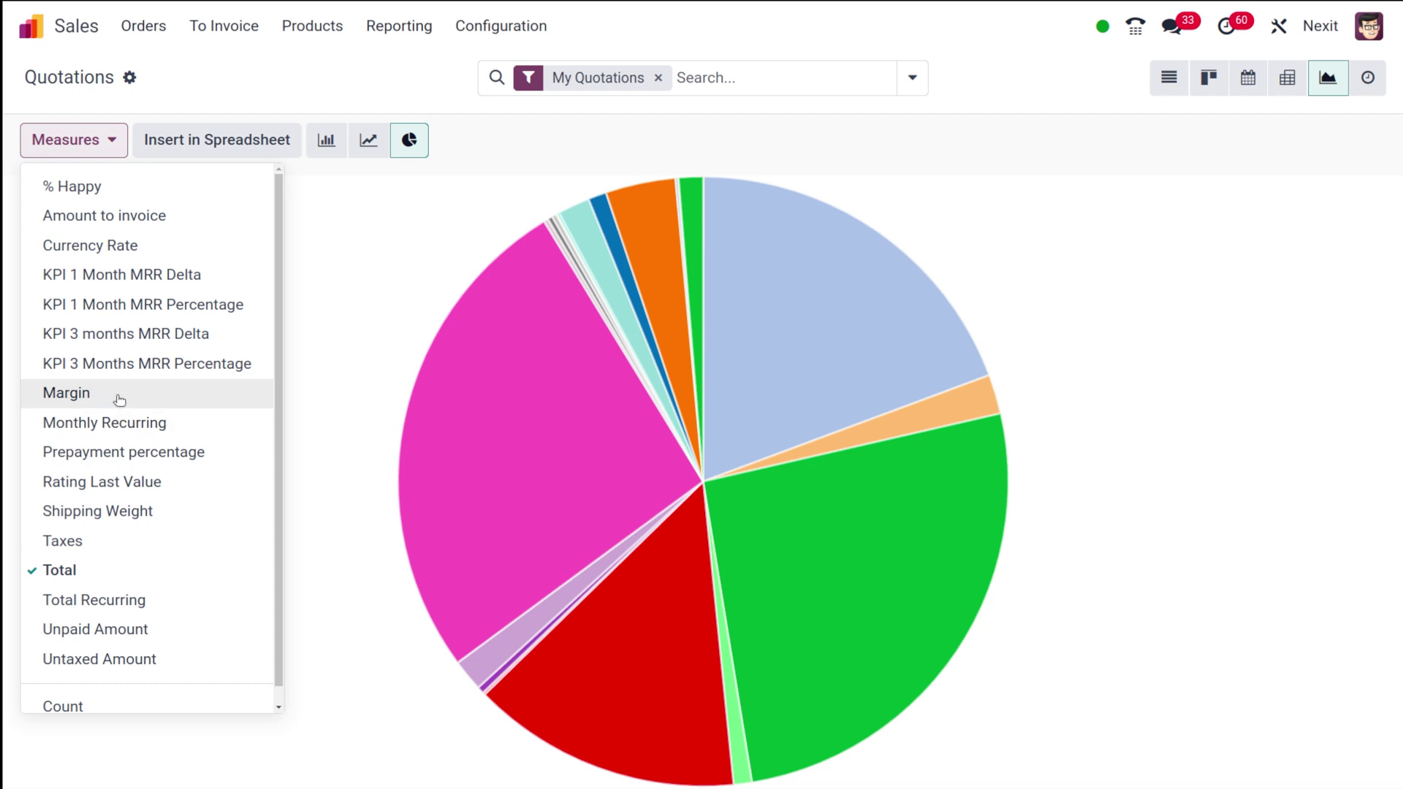
left_click(120, 399)
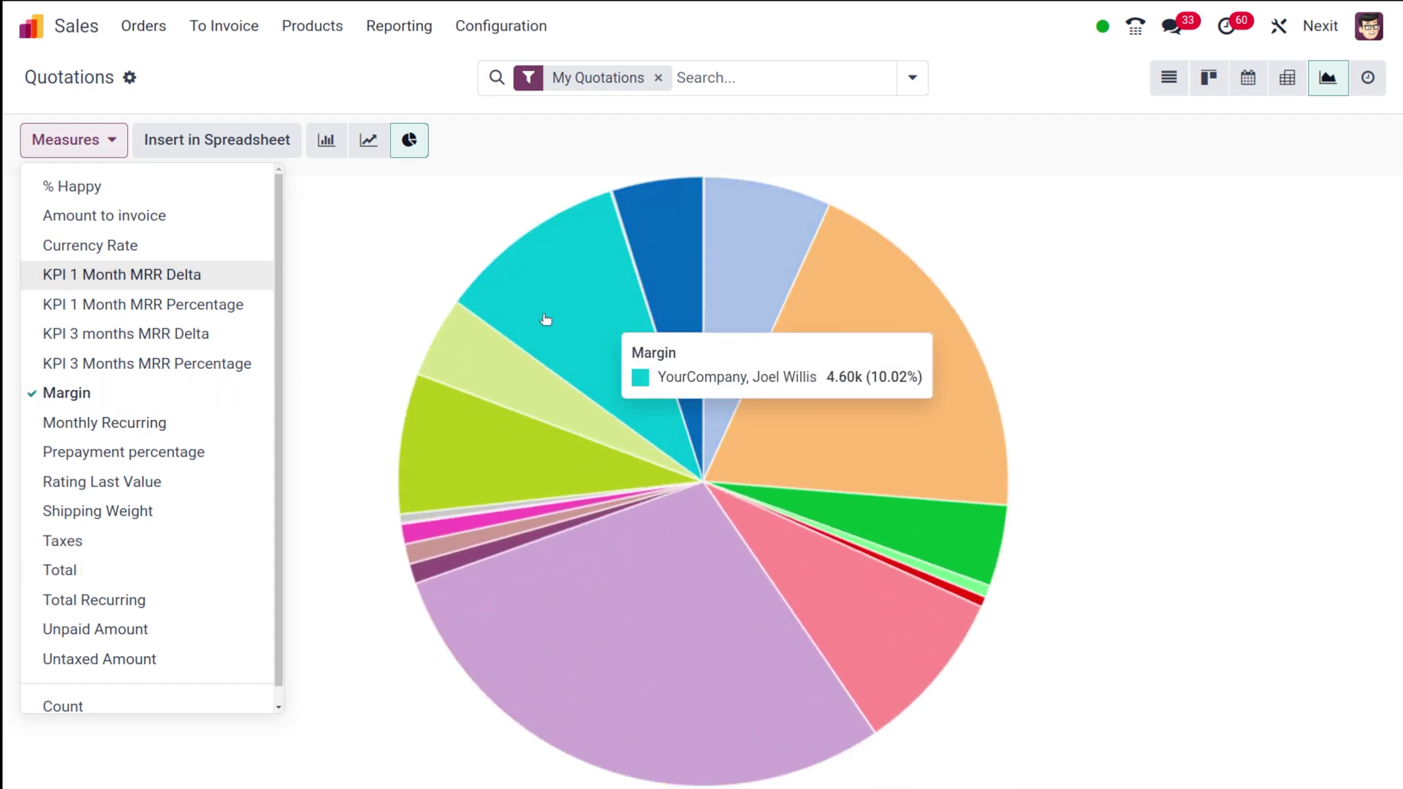
left_click(102, 150)
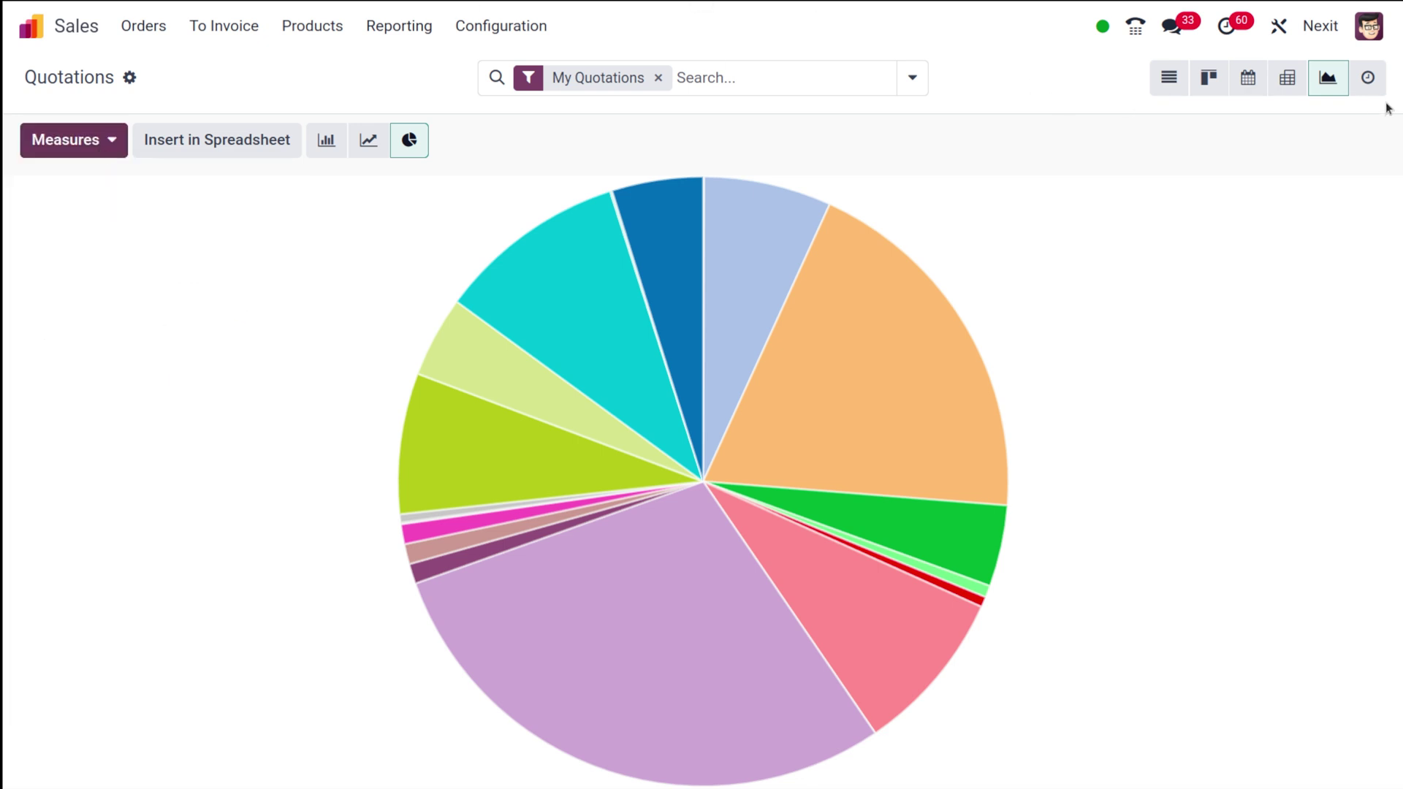
Step: Switch My Quotations to the Activity view showing Email, Call, Order Upsell and To-Do activities
left_click(1359, 82)
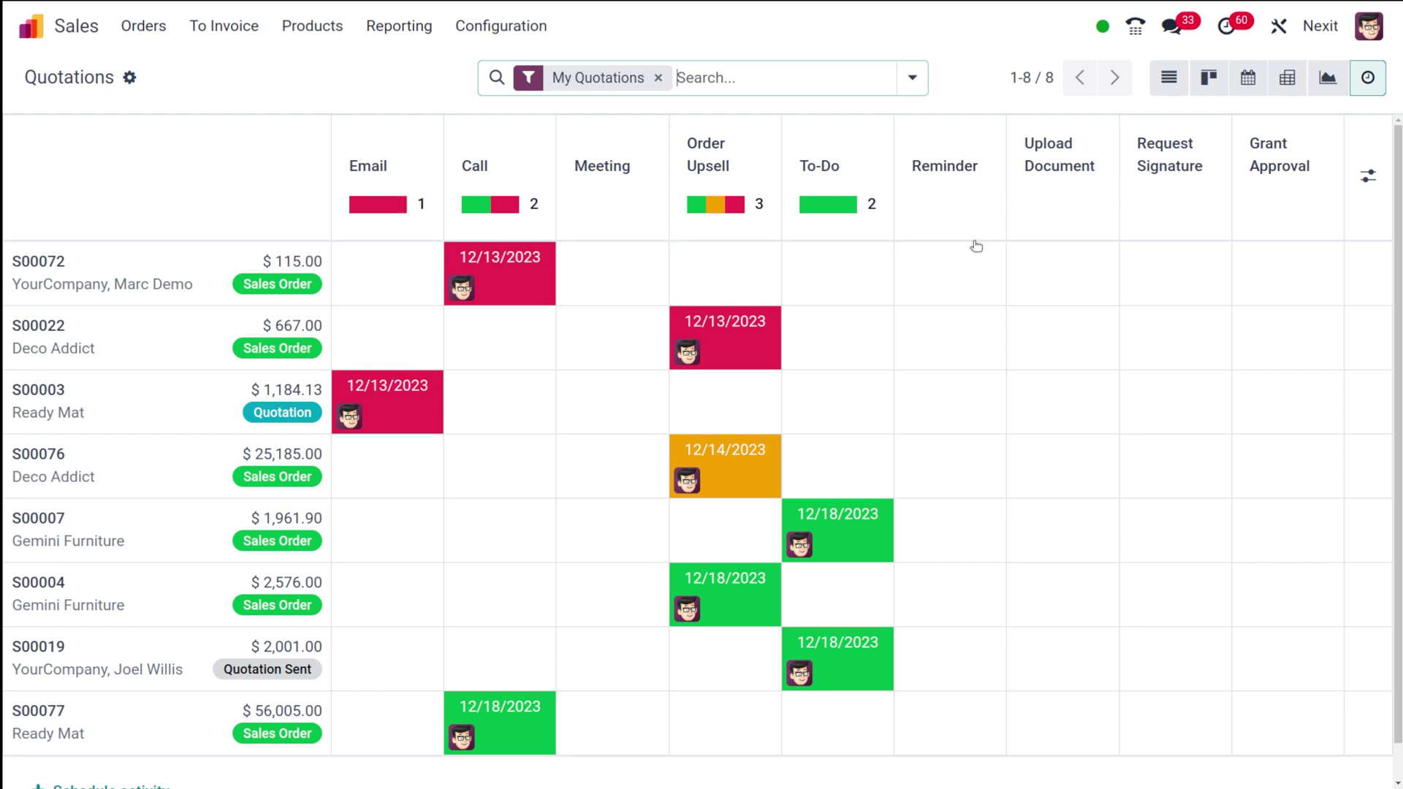
left_click(536, 345)
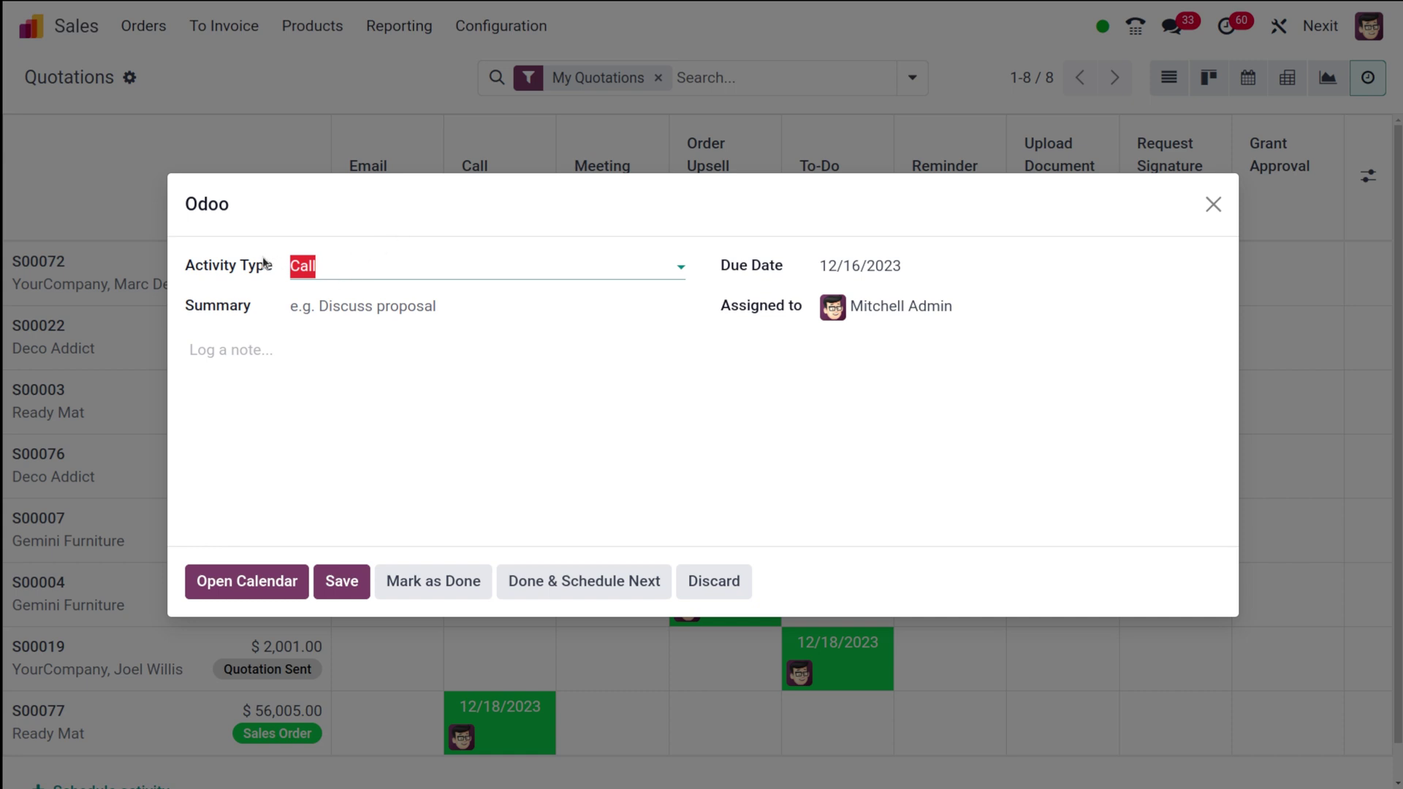
left_click(448, 263)
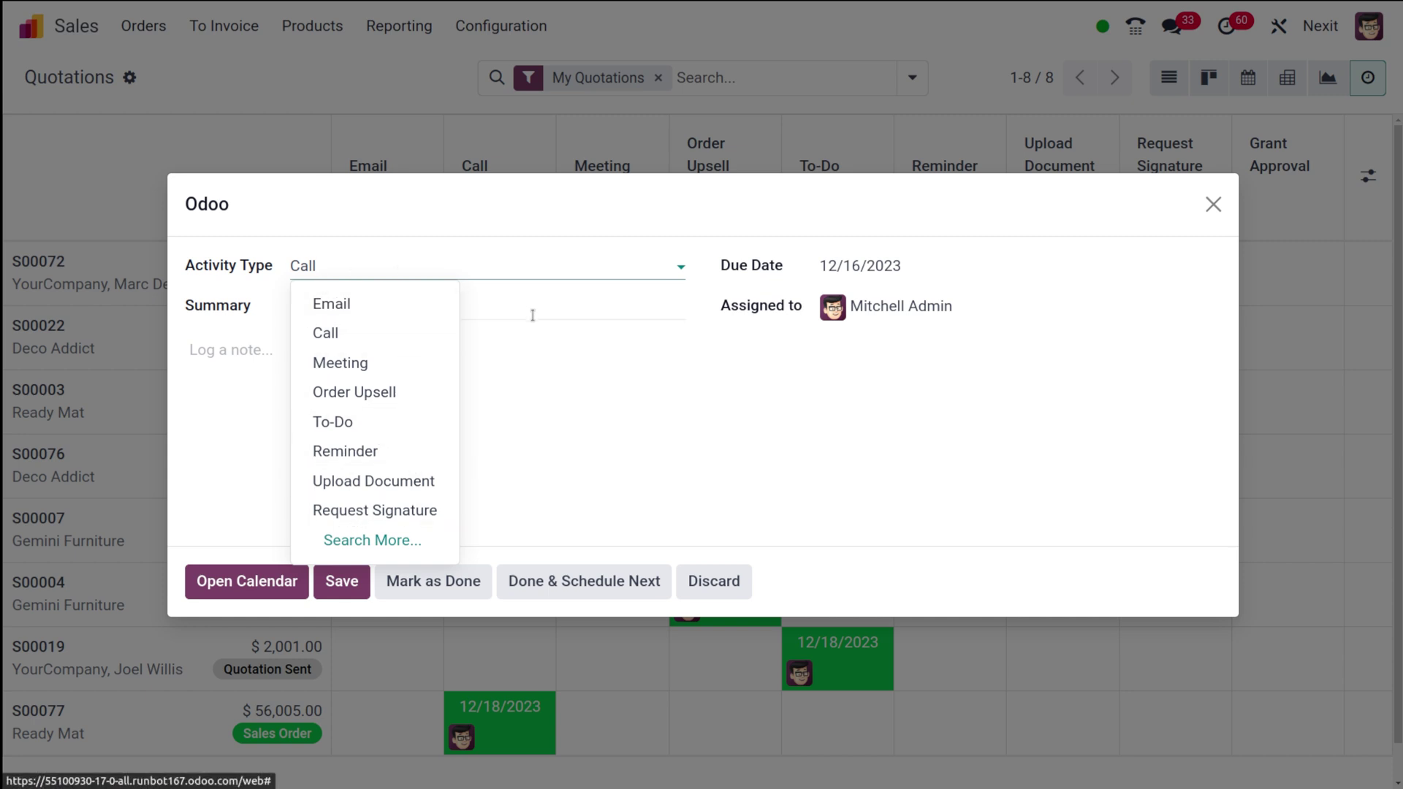
left_click(541, 316)
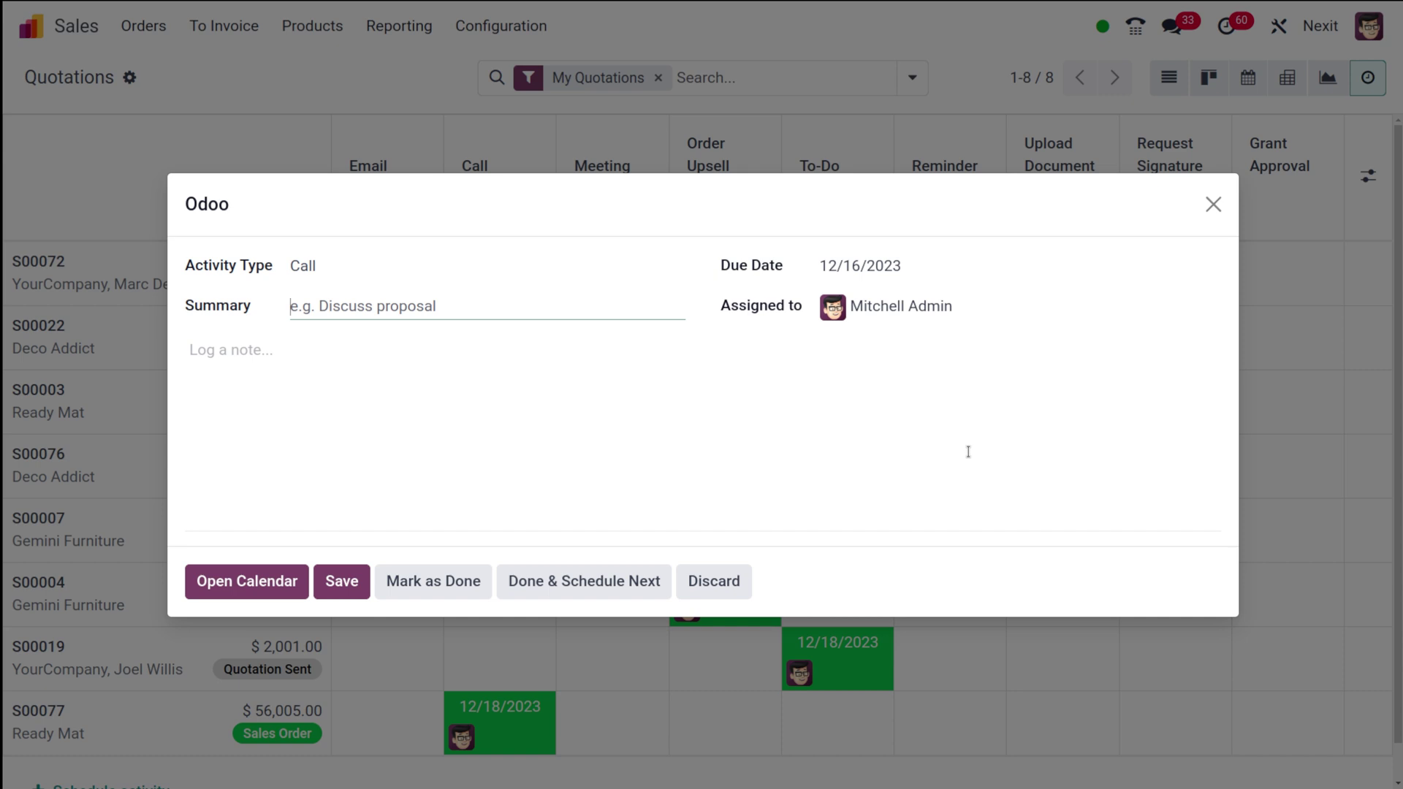
left_click(1214, 203)
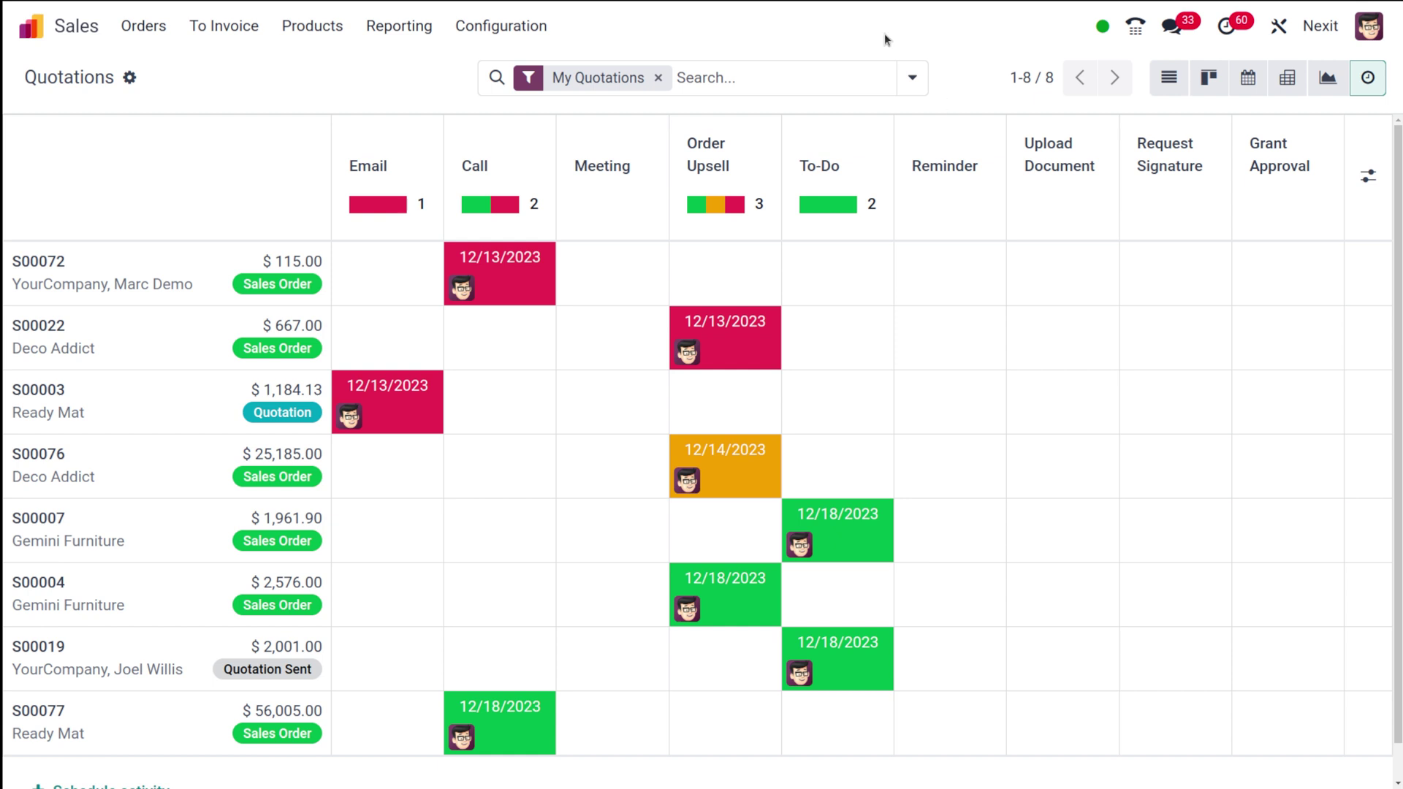
Step: Browse the Quotations, Sales Orders and Sales Teams pages from the Orders menu
left_click(130, 30)
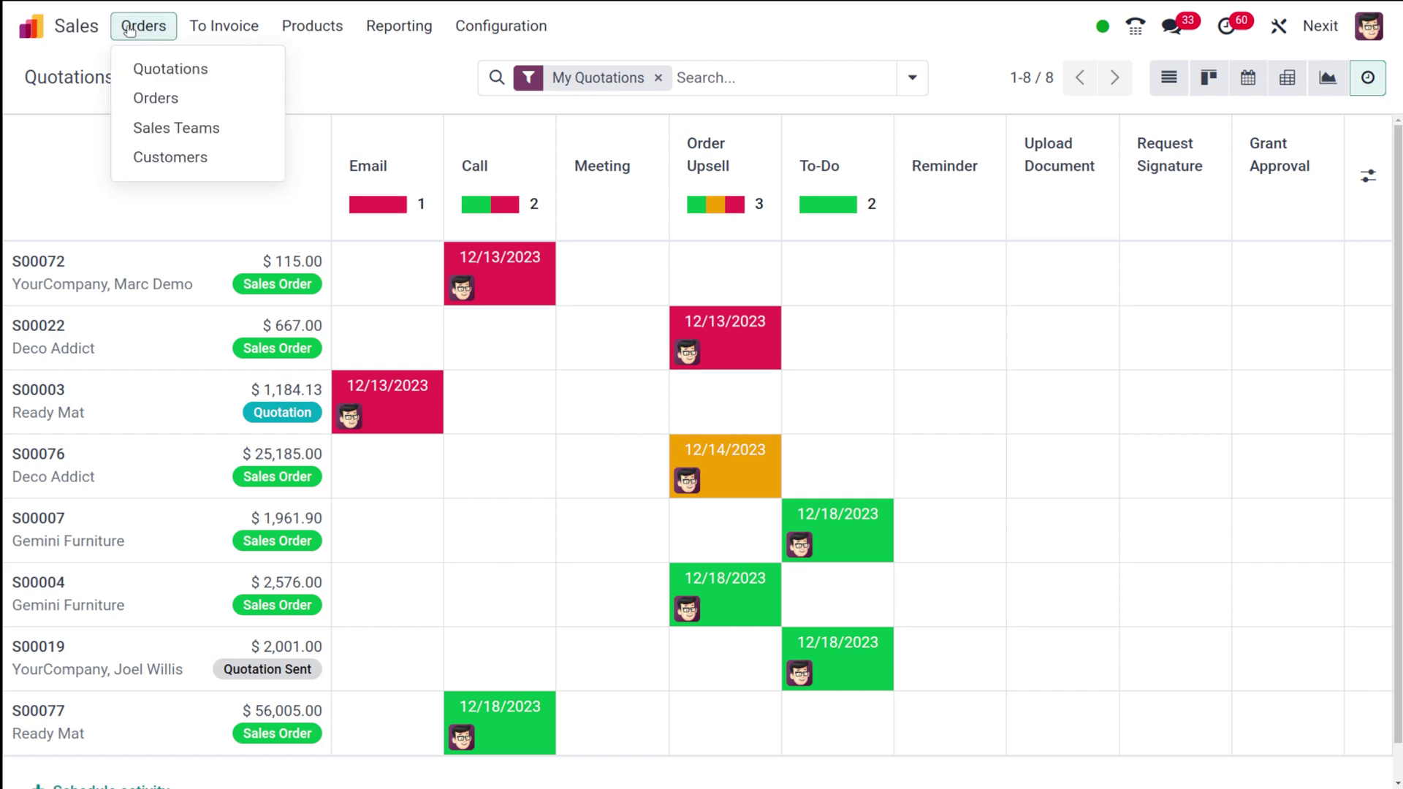
left_click(178, 64)
left_click(147, 29)
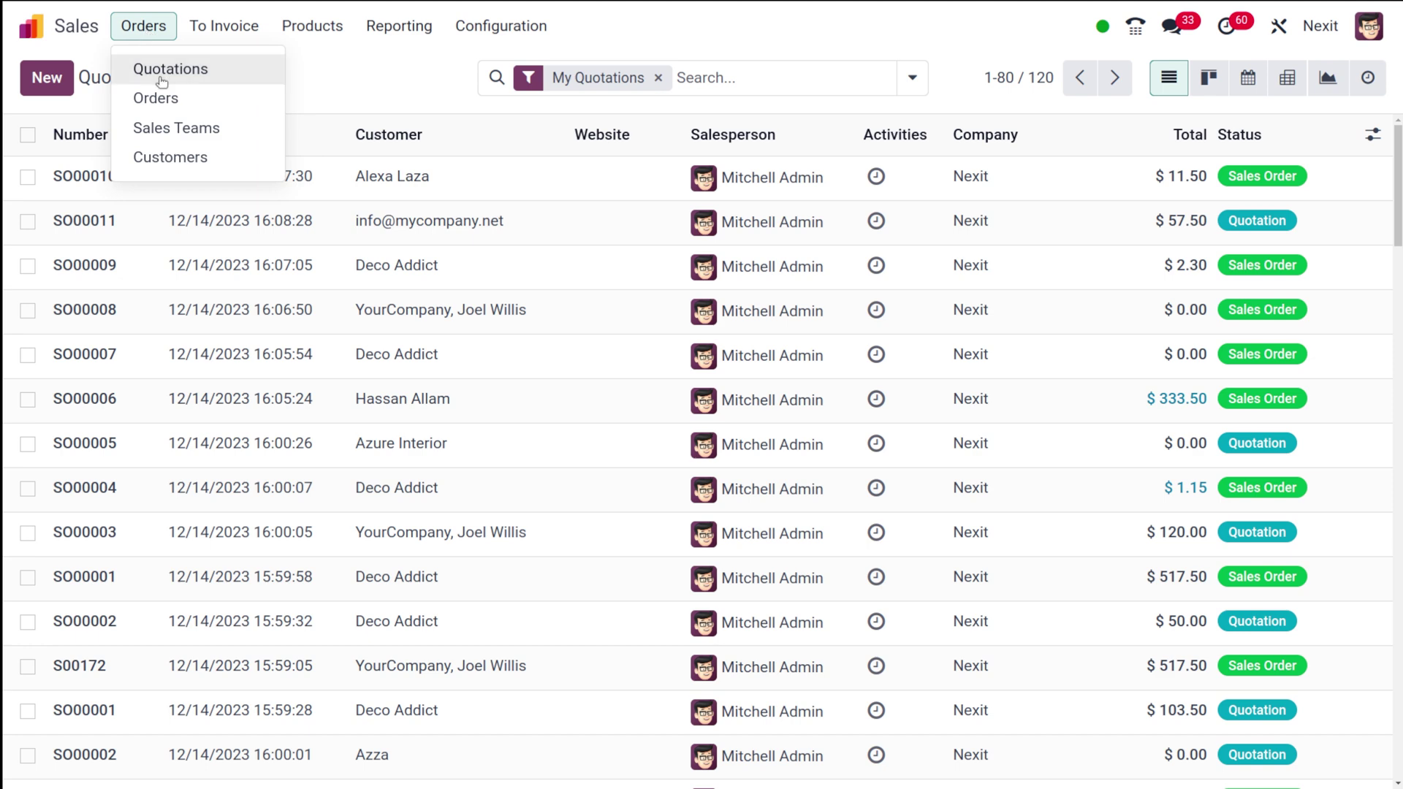
left_click(168, 98)
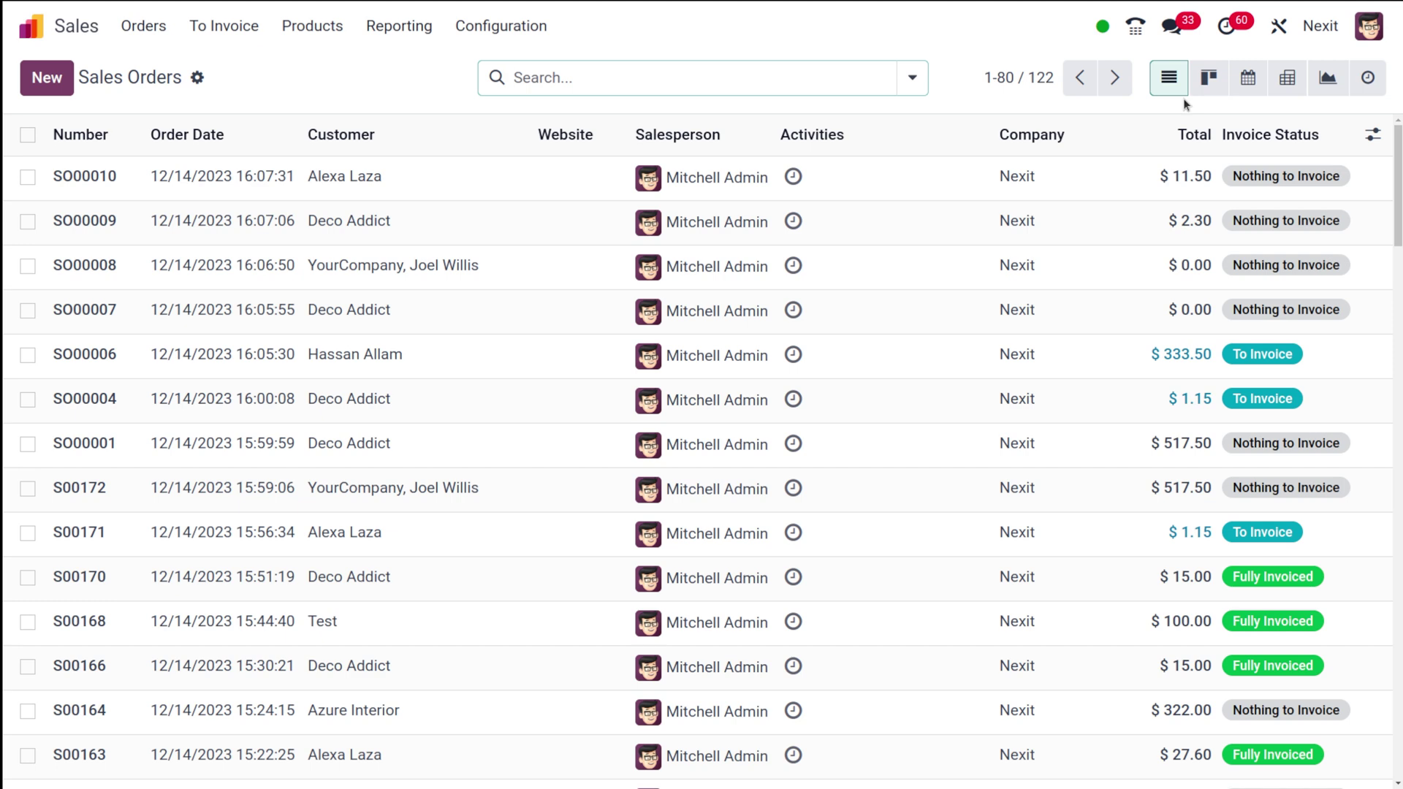
left_click(151, 37)
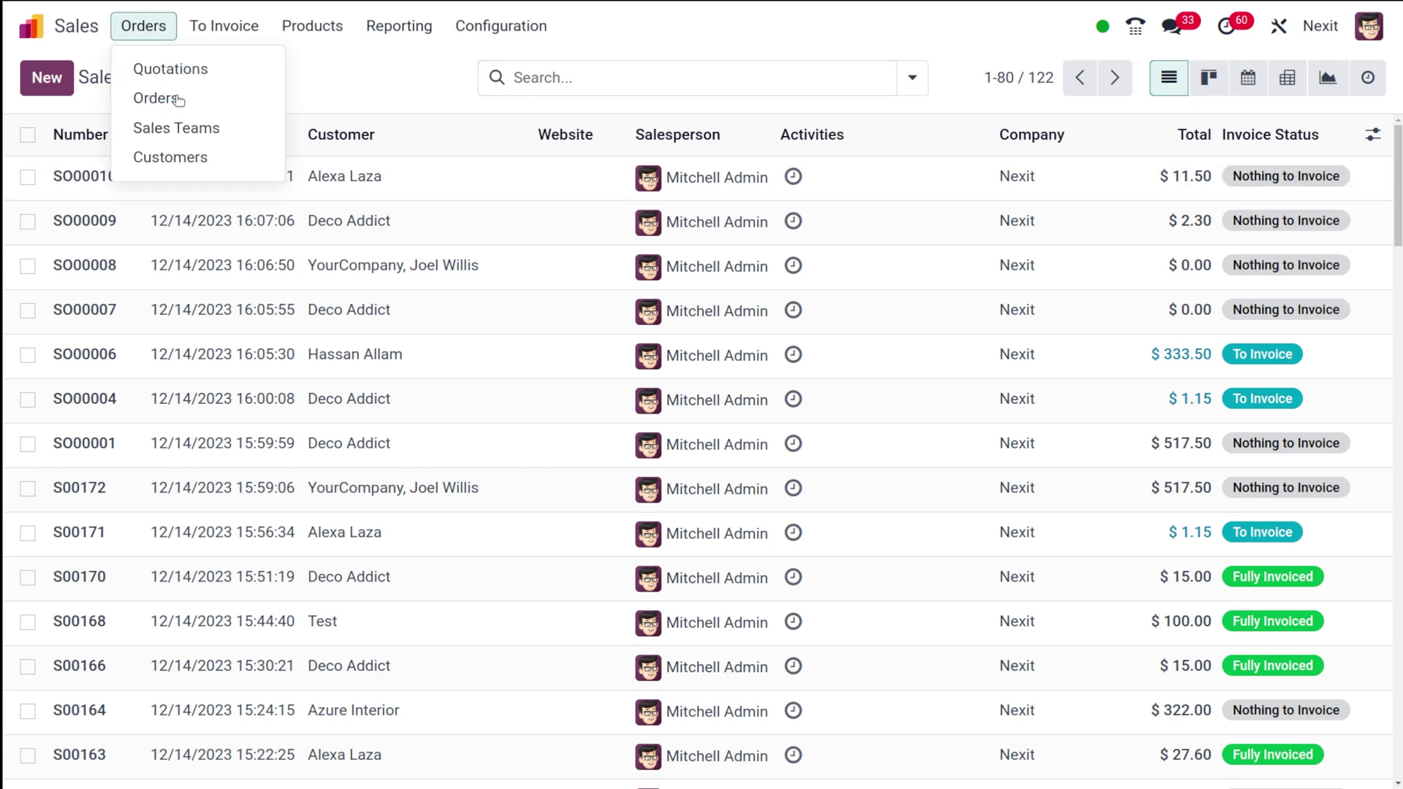
left_click(195, 134)
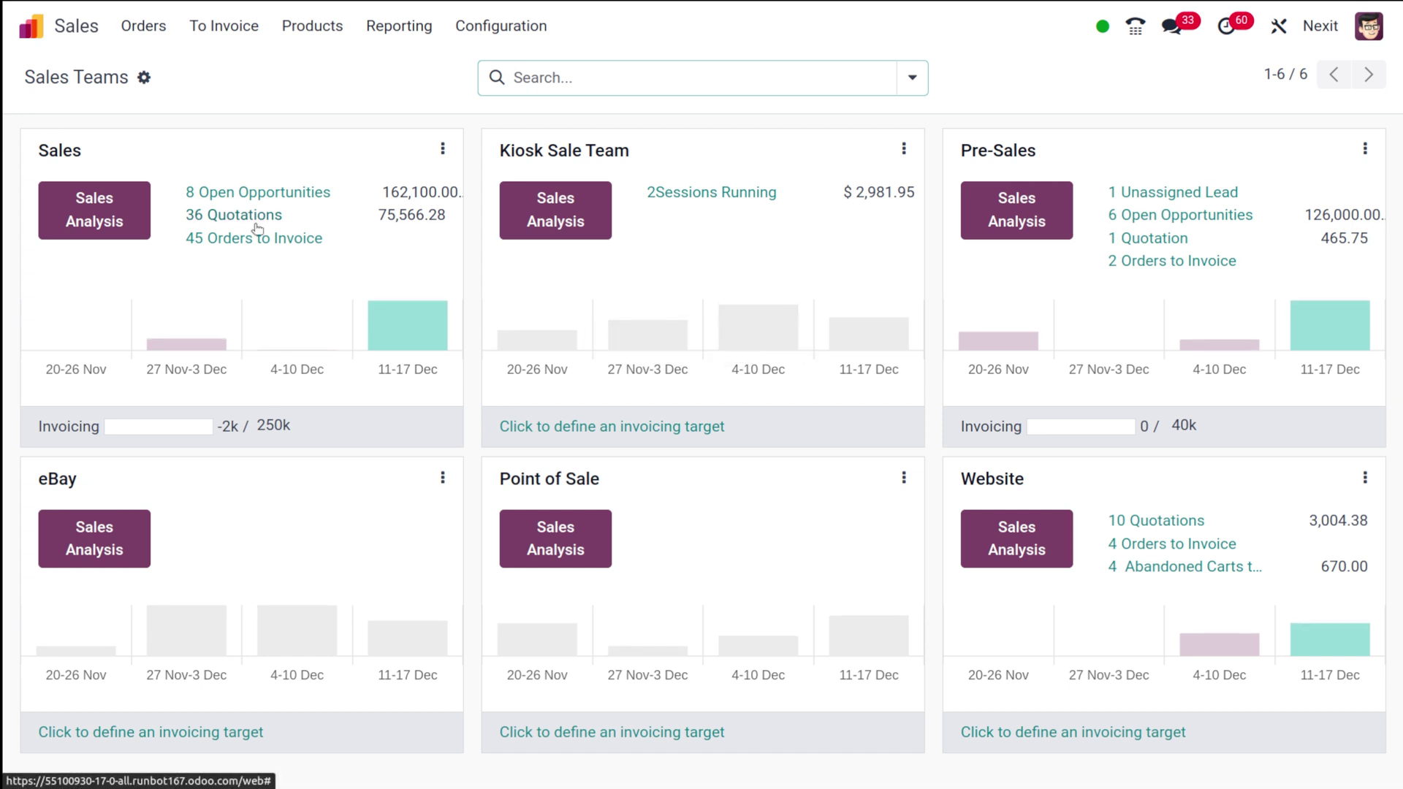
Step: Show the 31 Customers as a list with phone, email, city and country columns
left_click(153, 27)
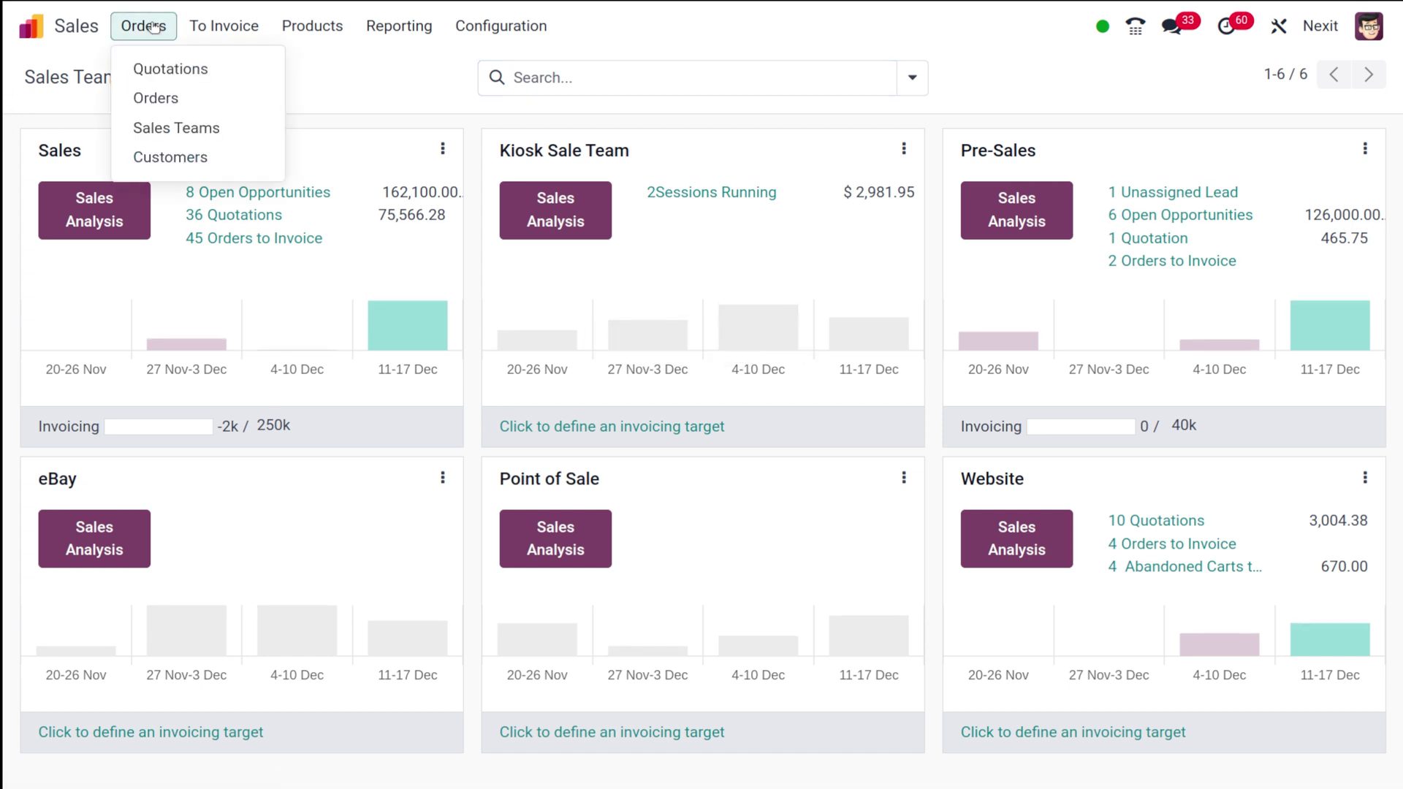
left_click(161, 156)
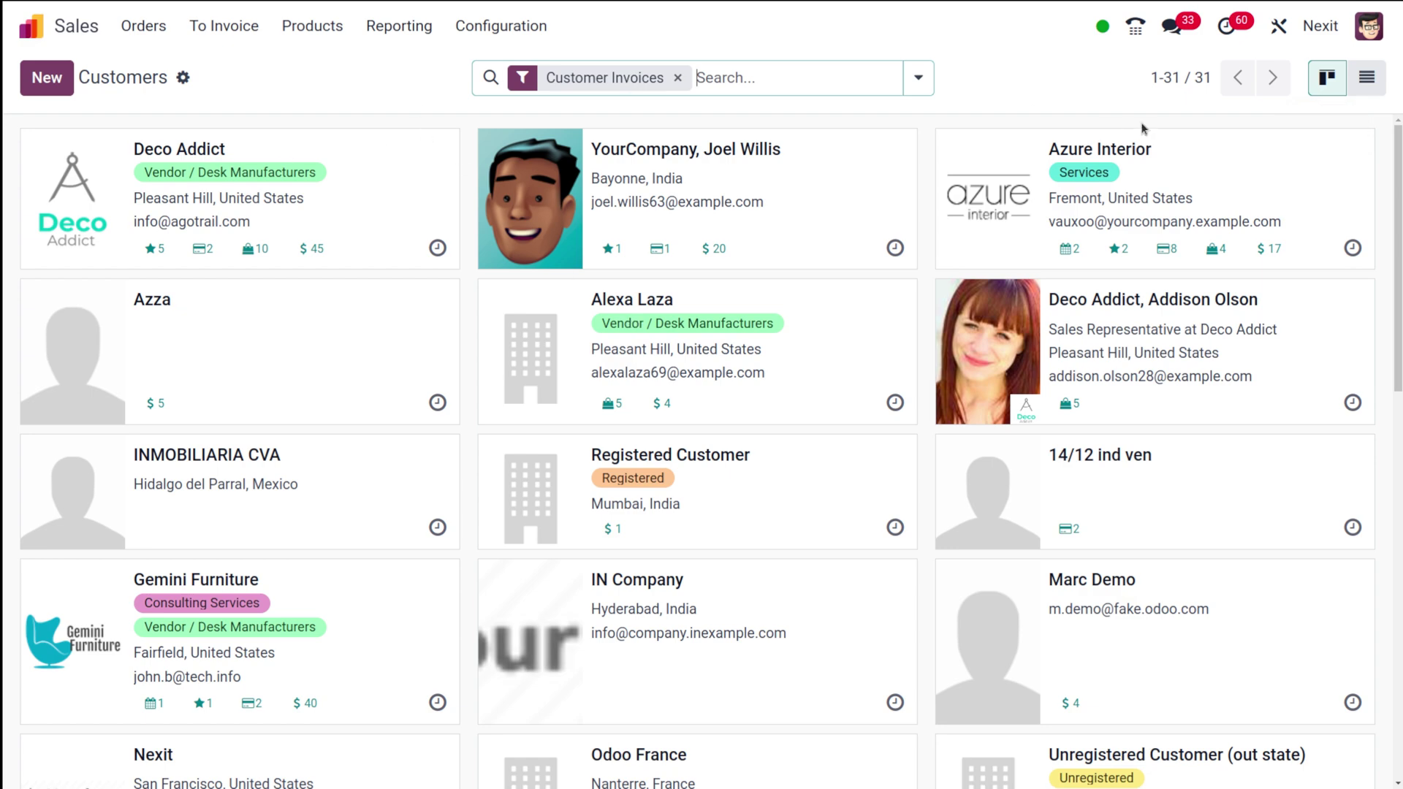
scroll(1012, 411, "down", 10)
scroll(1012, 411, "up", 10)
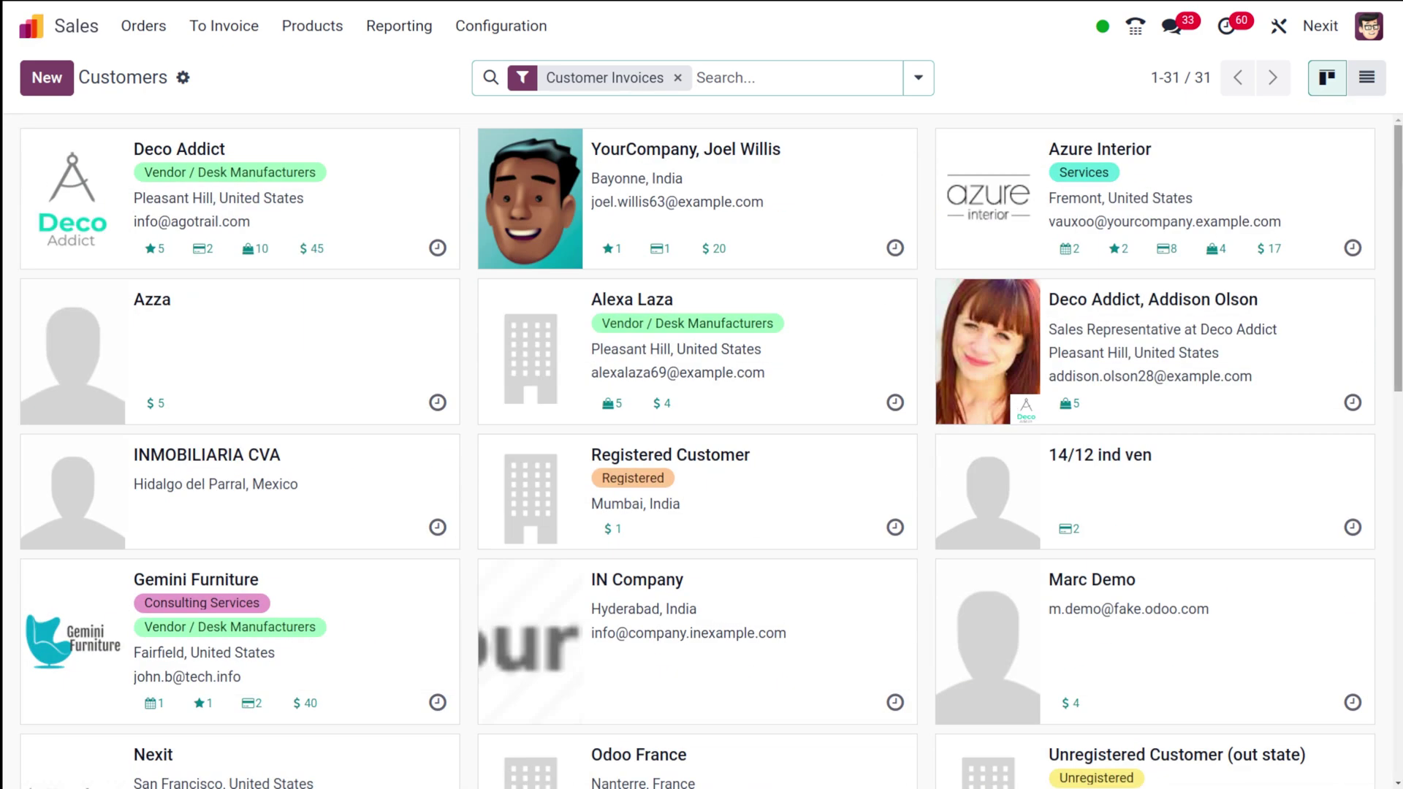
left_click(1368, 81)
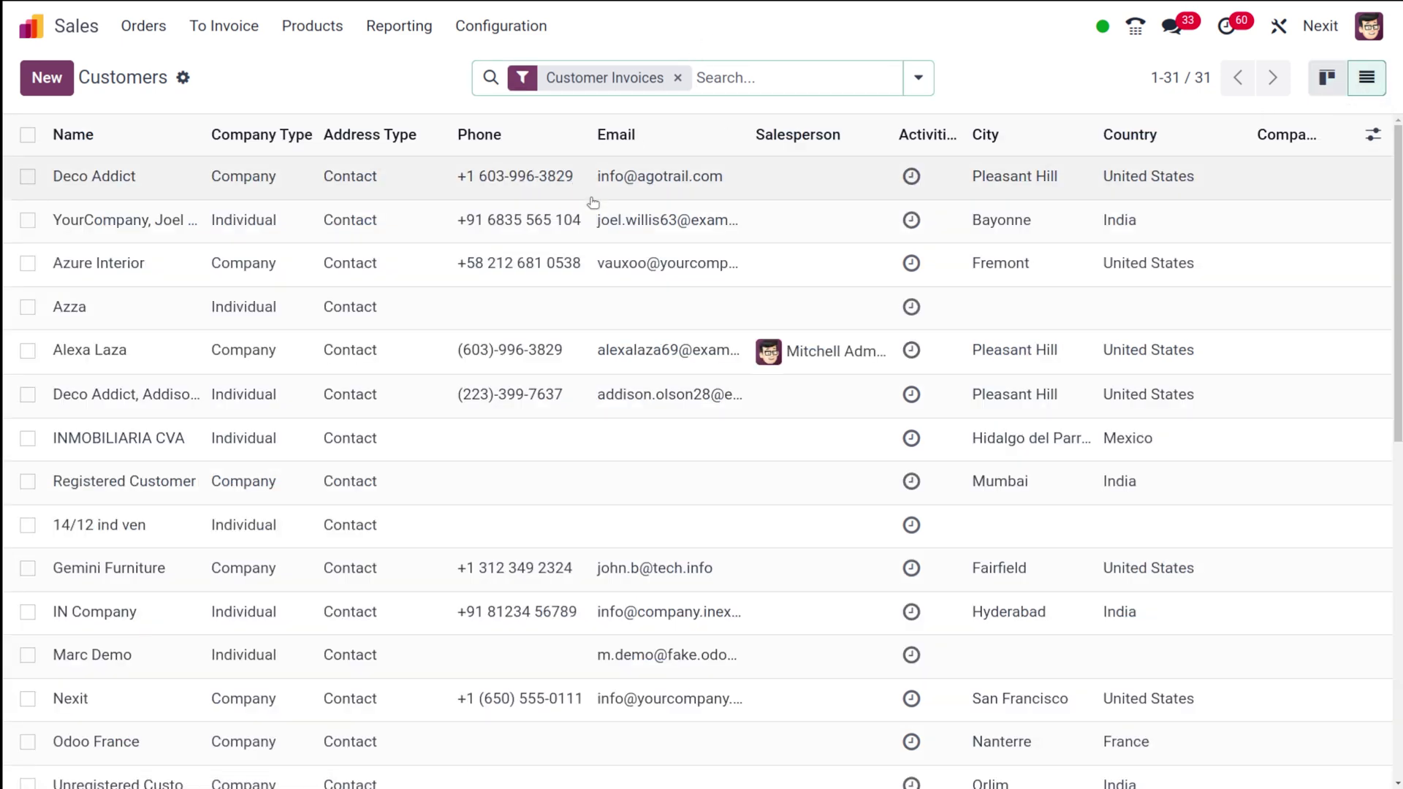
Step: Review Orders to Invoice, then open the empty Orders to Upsell page
left_click(219, 26)
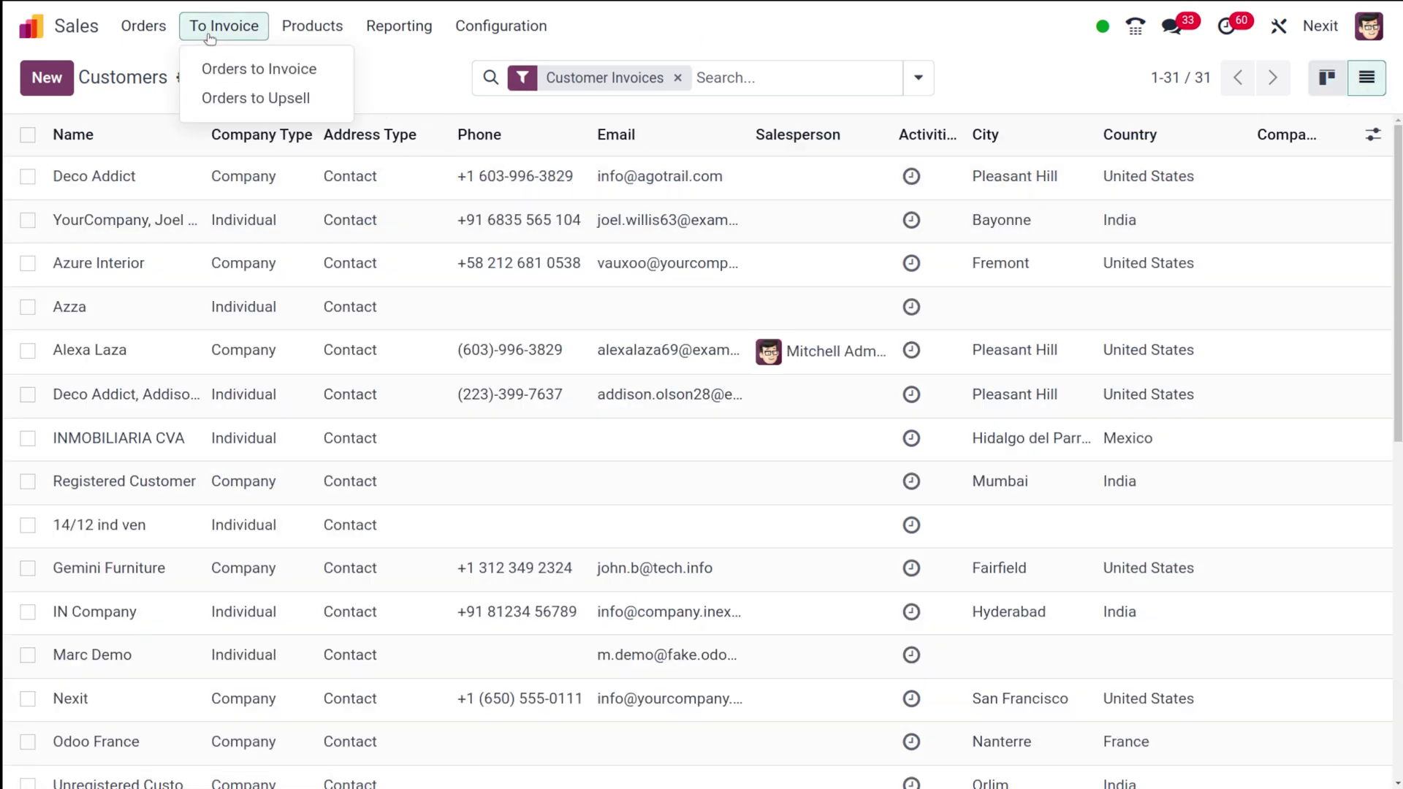
left_click(229, 67)
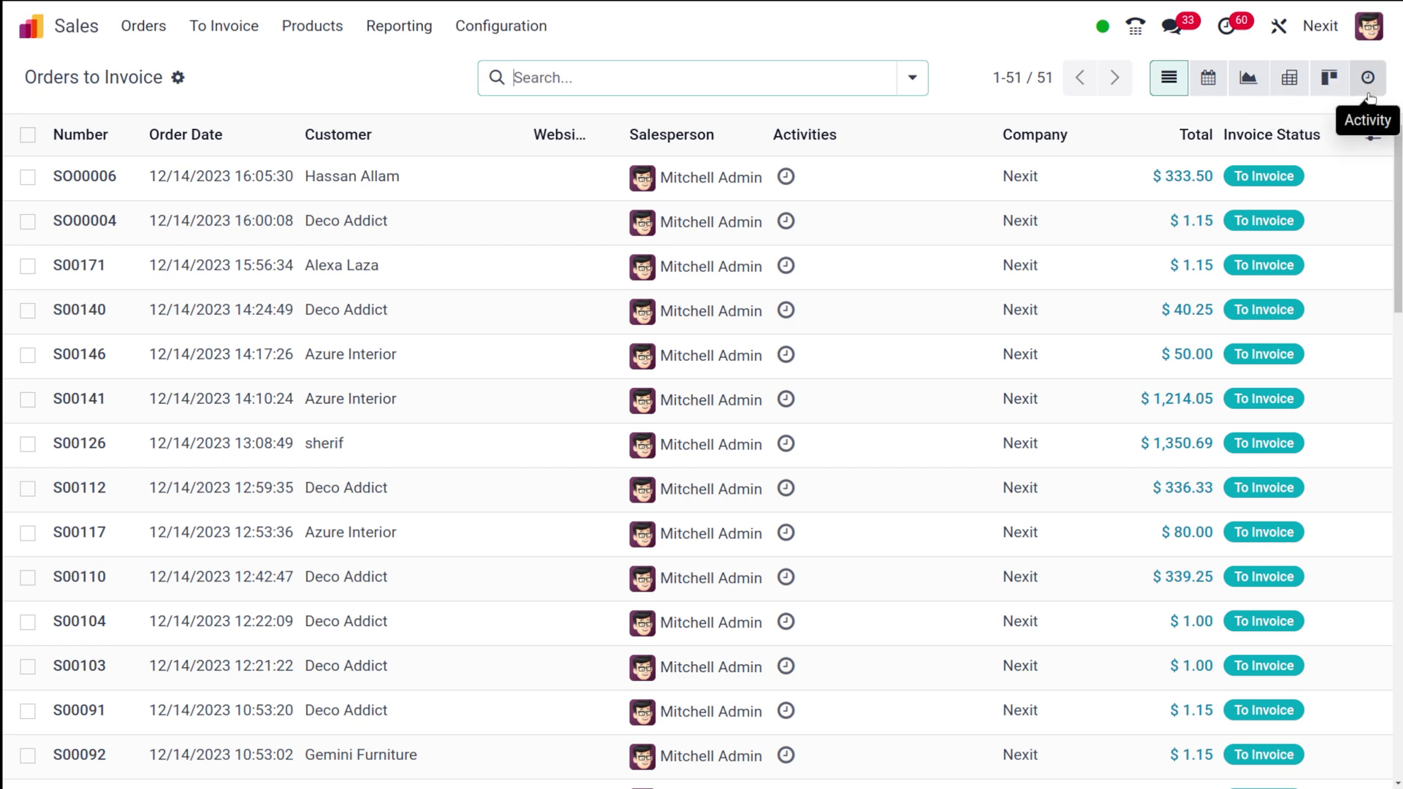
left_click(224, 28)
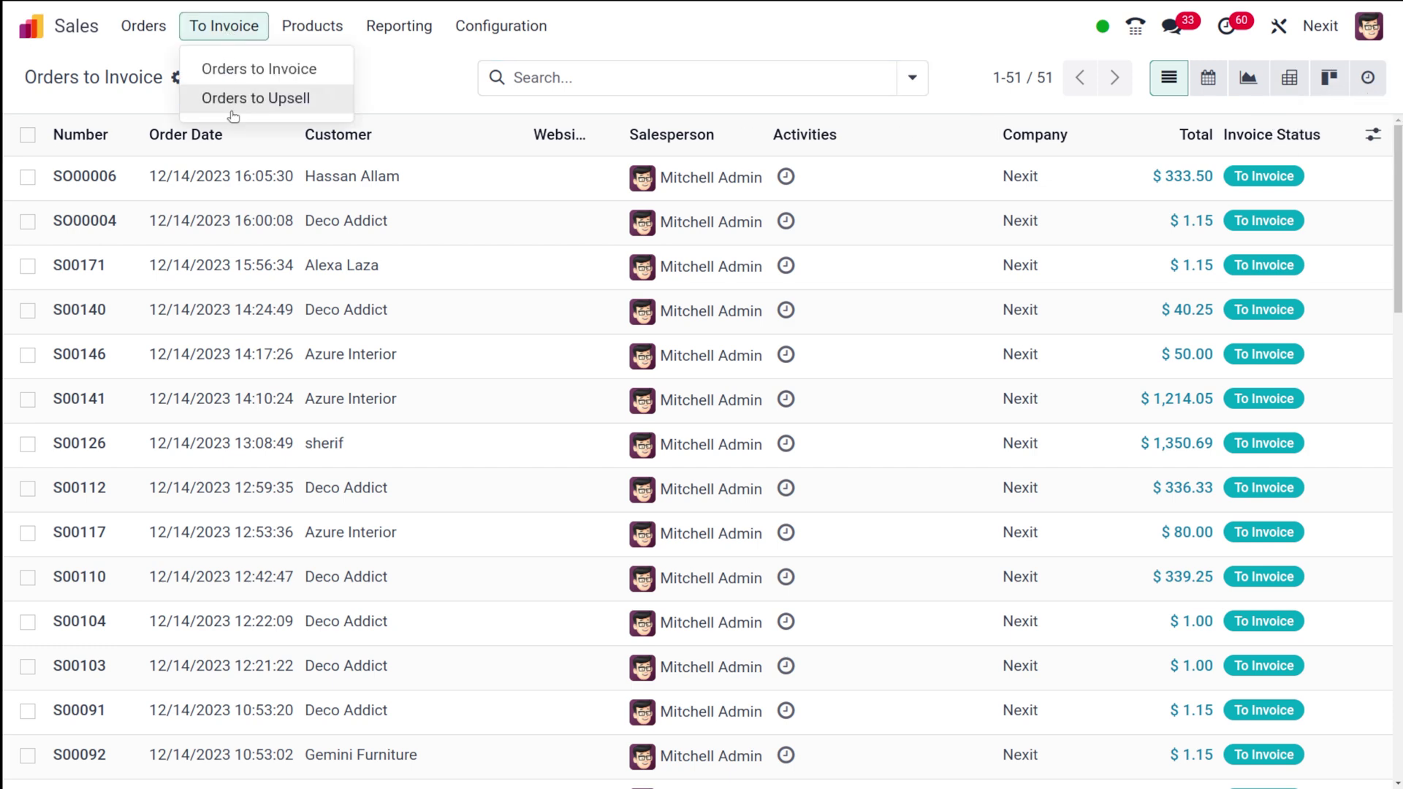
left_click(232, 108)
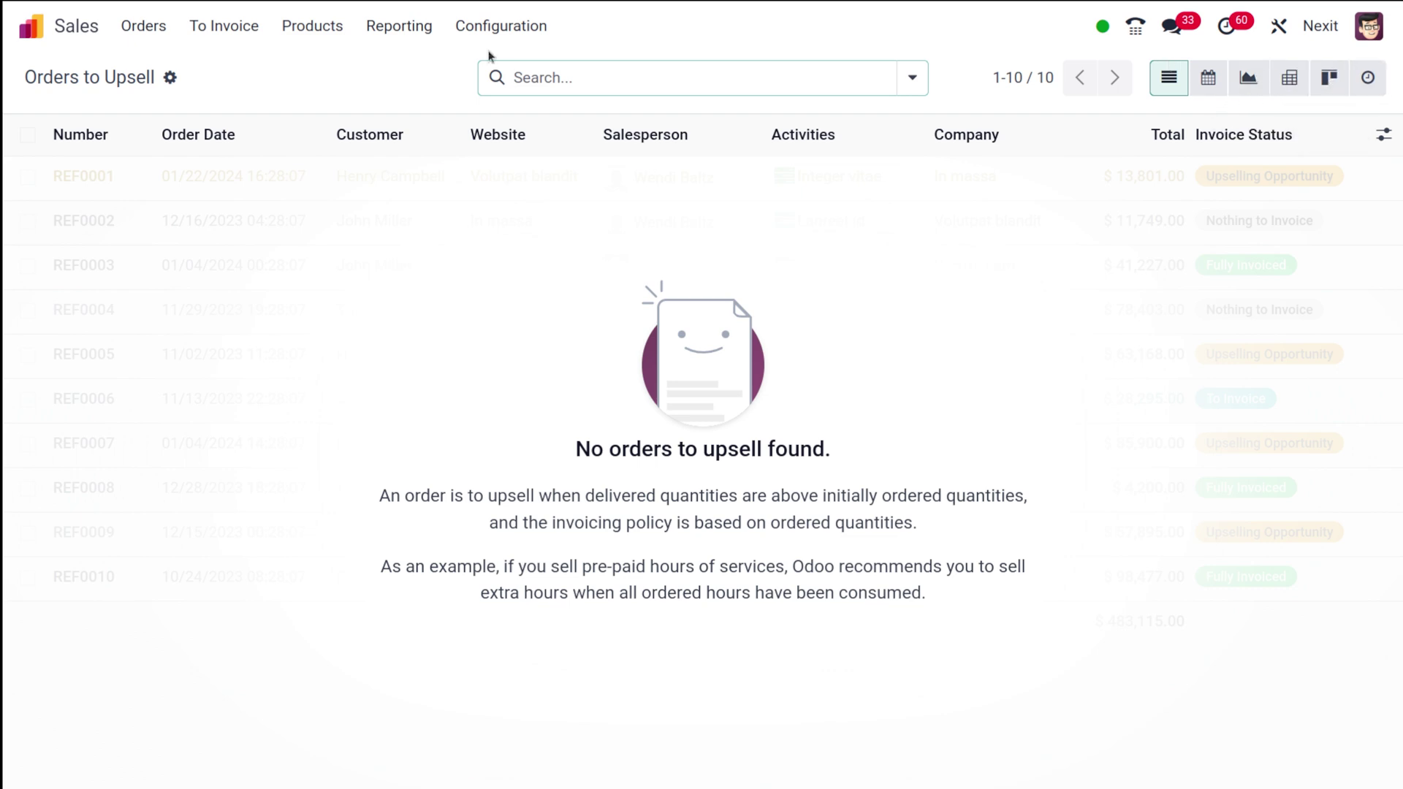
left_click(311, 27)
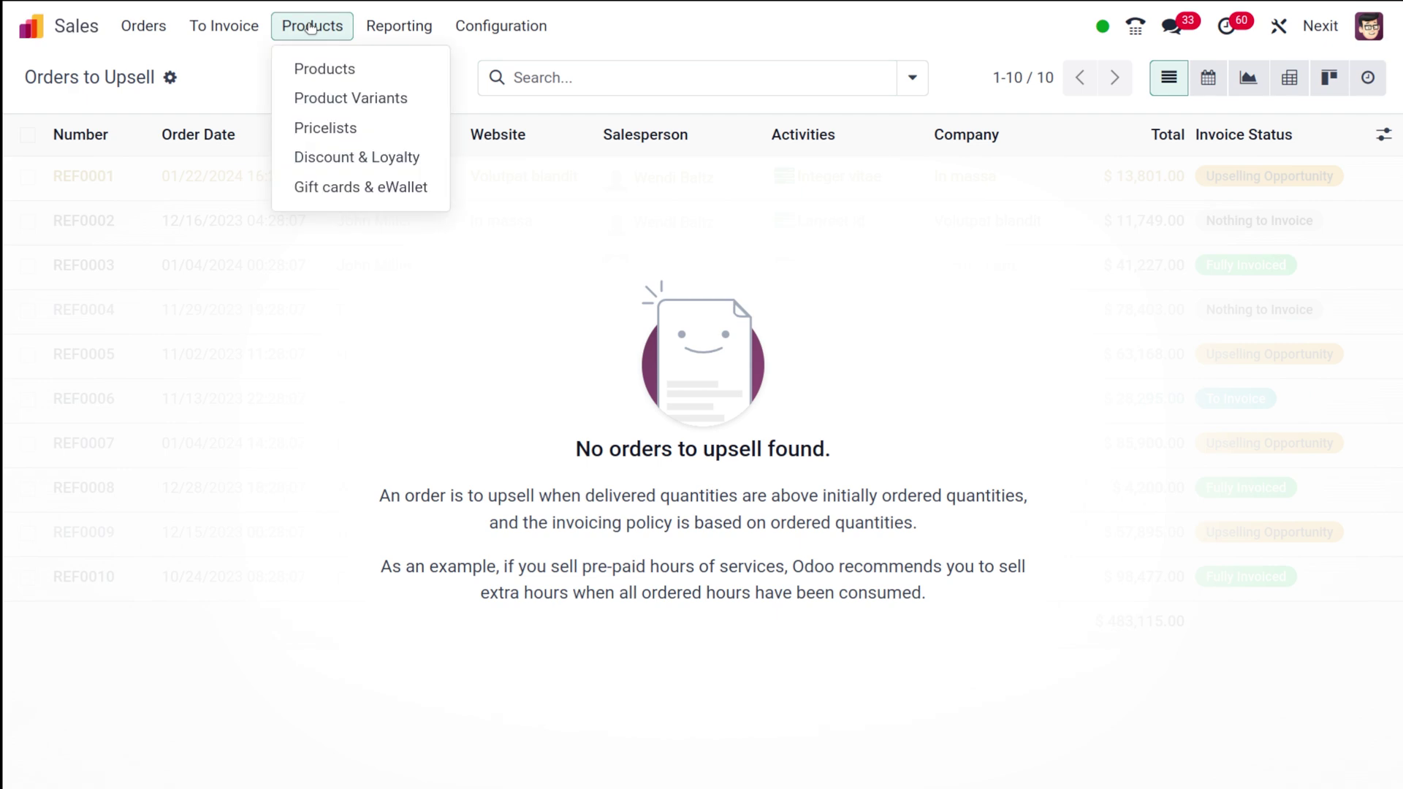
Step: View Products as a list and activity grid, then Product Variants as Kanban cards
left_click(330, 68)
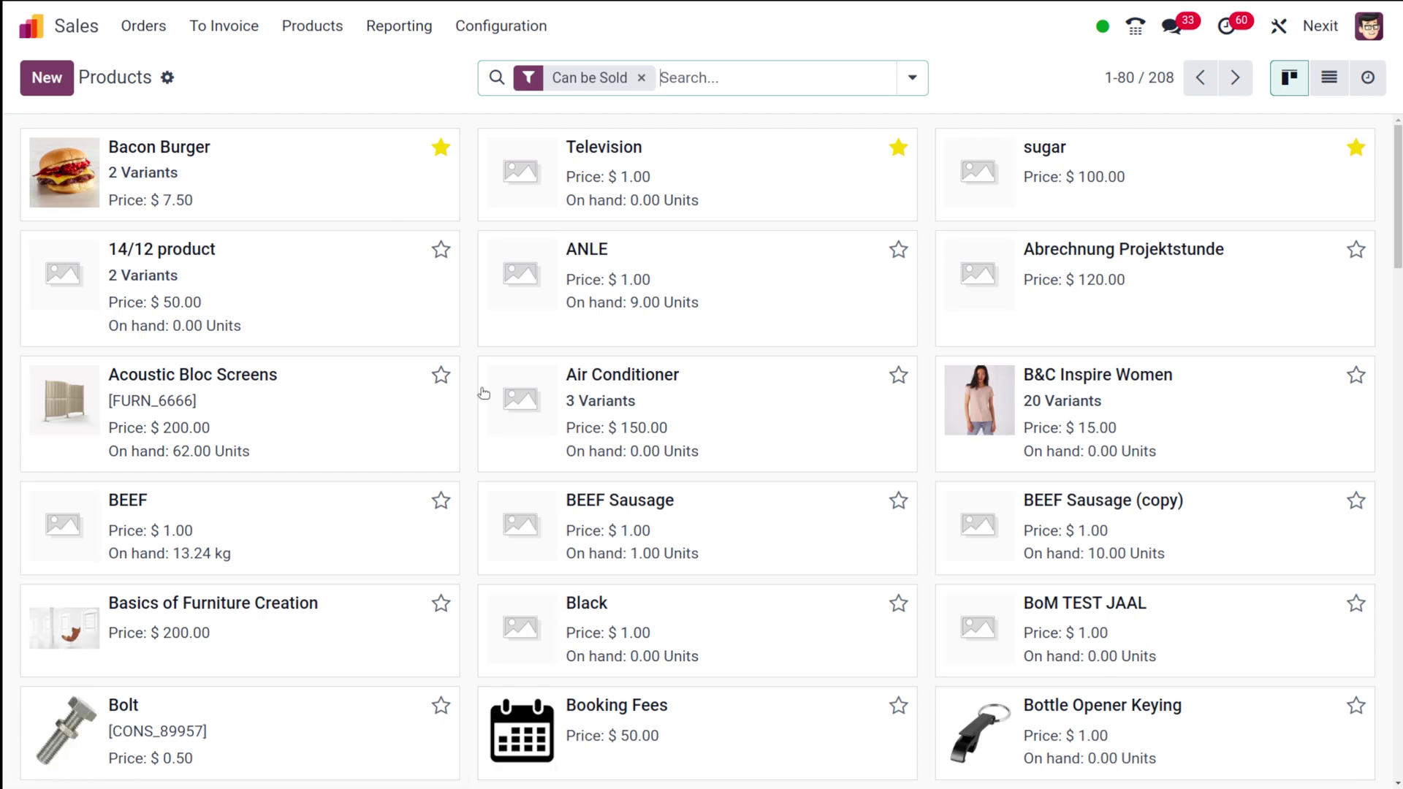
left_click(1316, 85)
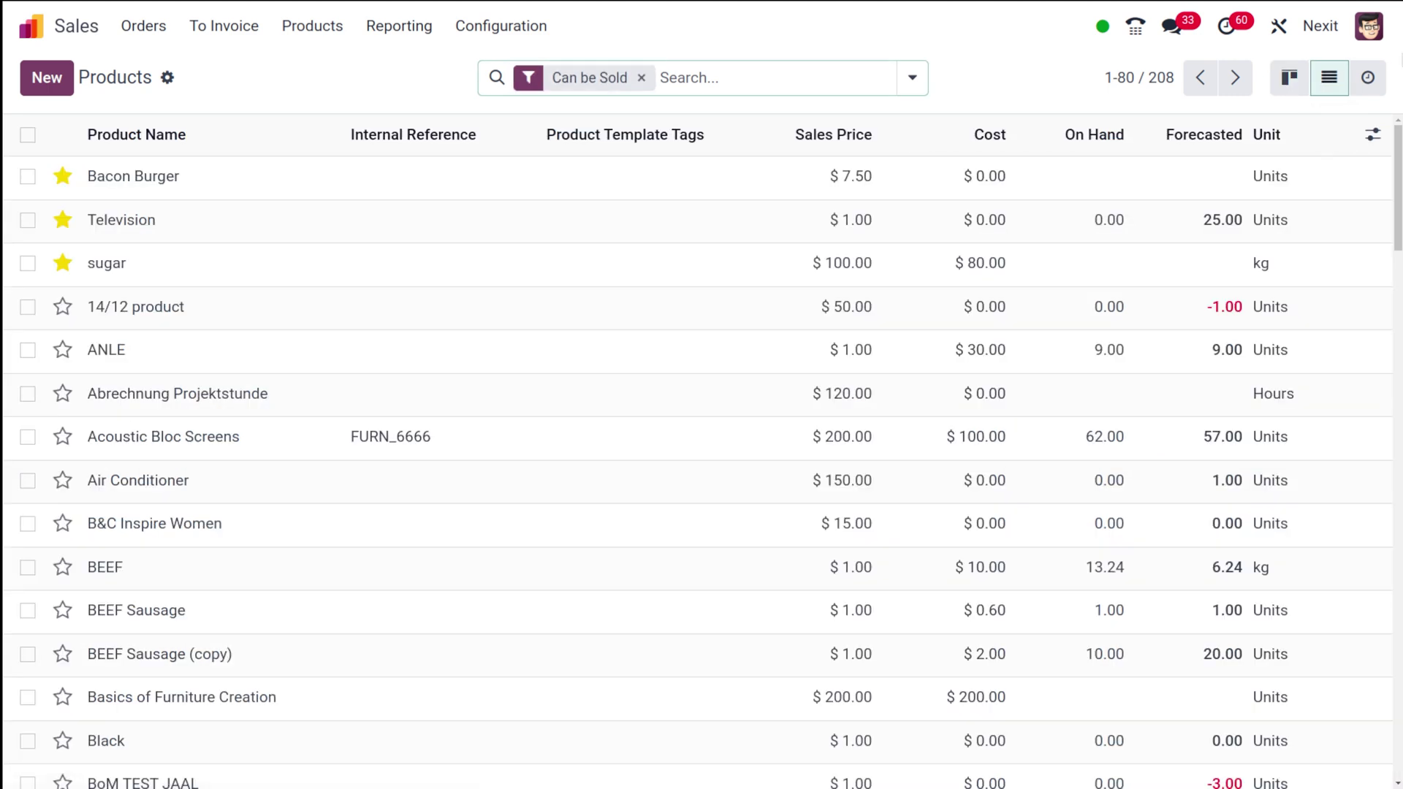
left_click(1365, 78)
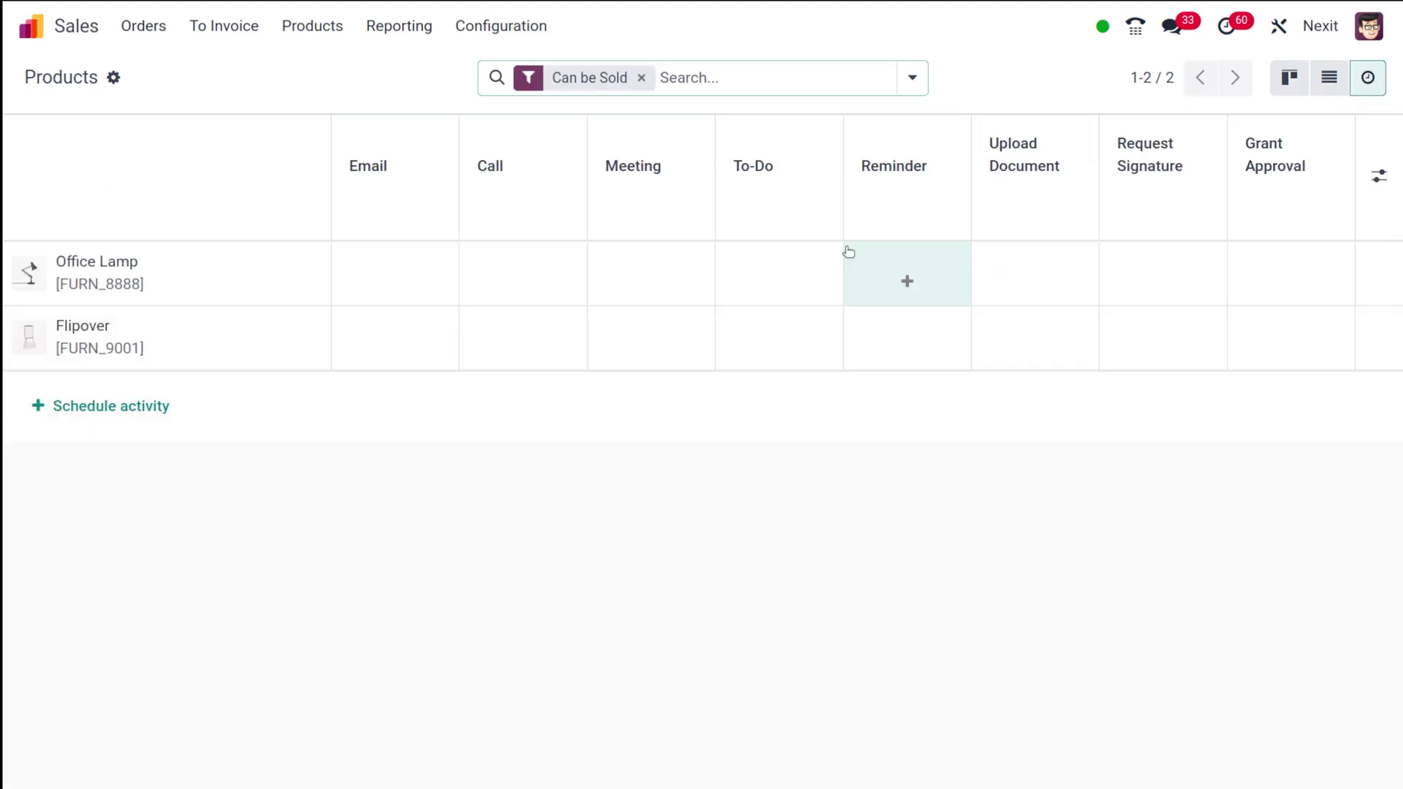
left_click(307, 28)
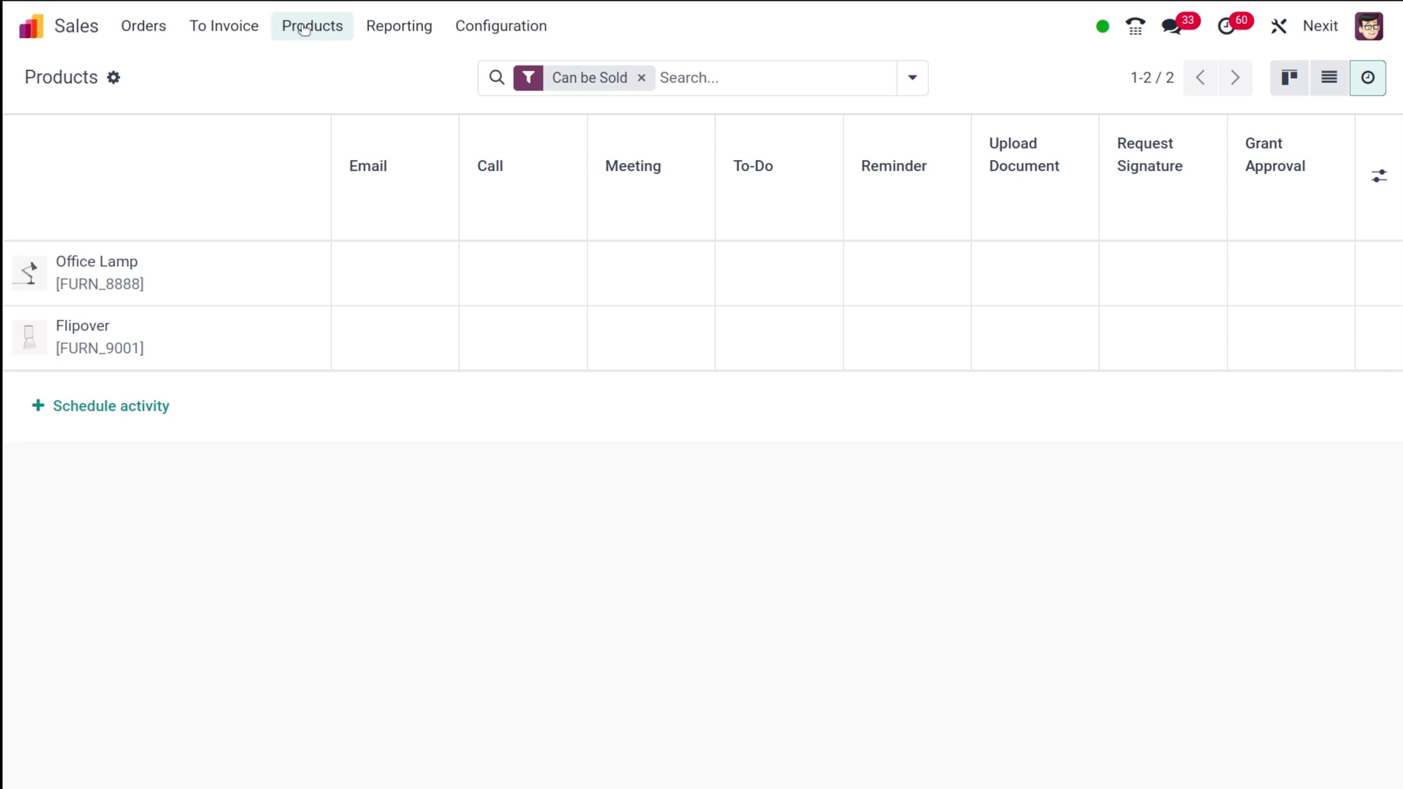
left_click(308, 100)
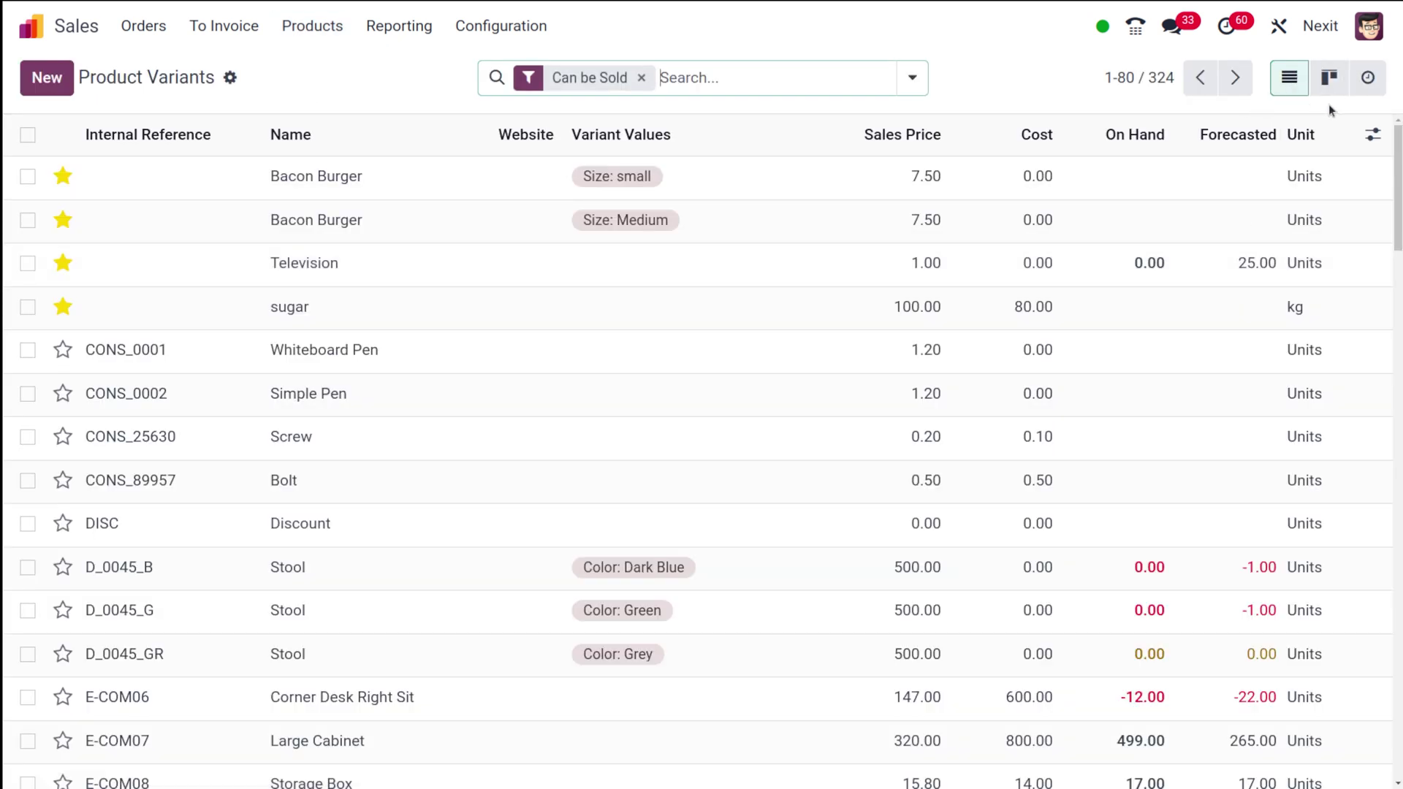
left_click(1328, 80)
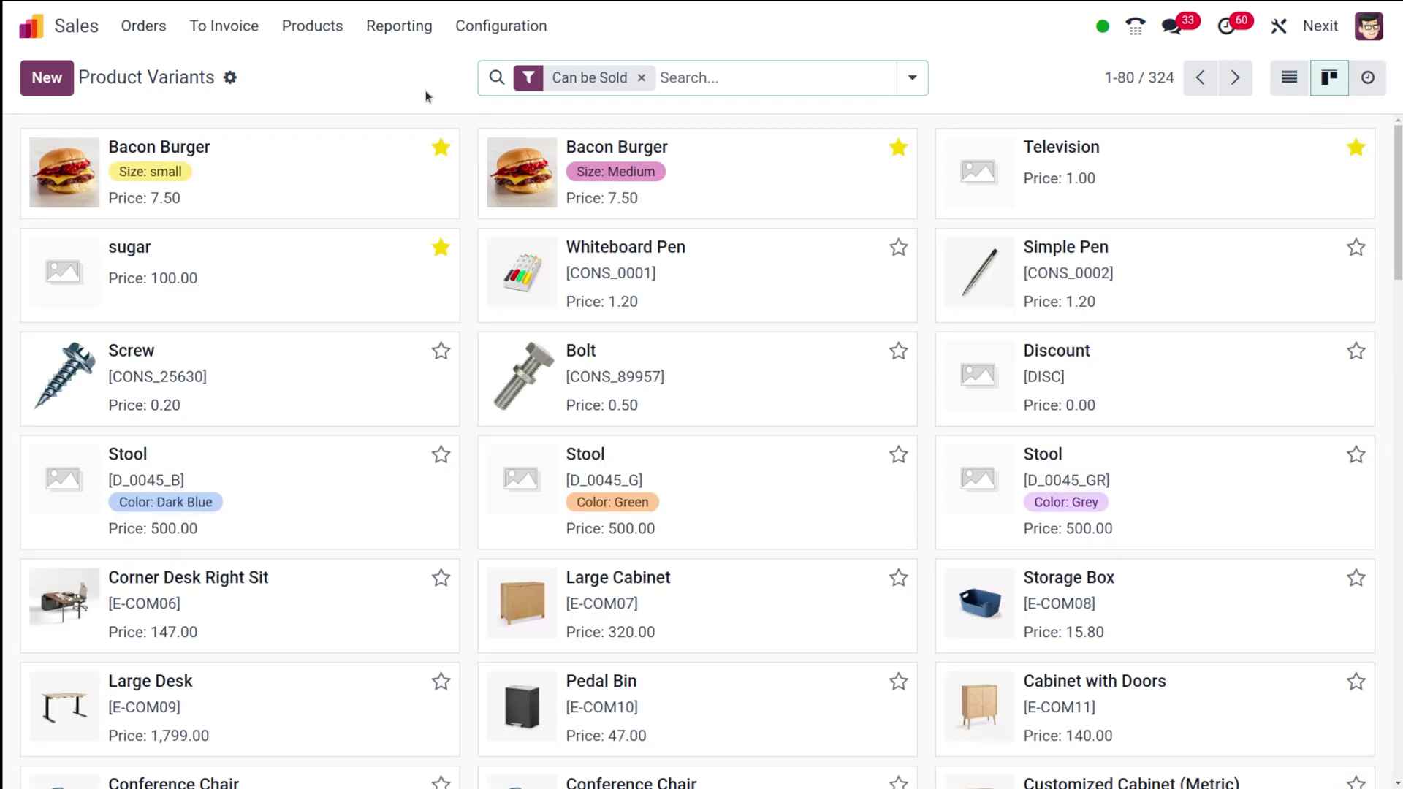
Step: Browse Pricelists and Discount & Loyalty, ending on Gift cards & eWallet with one program
left_click(311, 27)
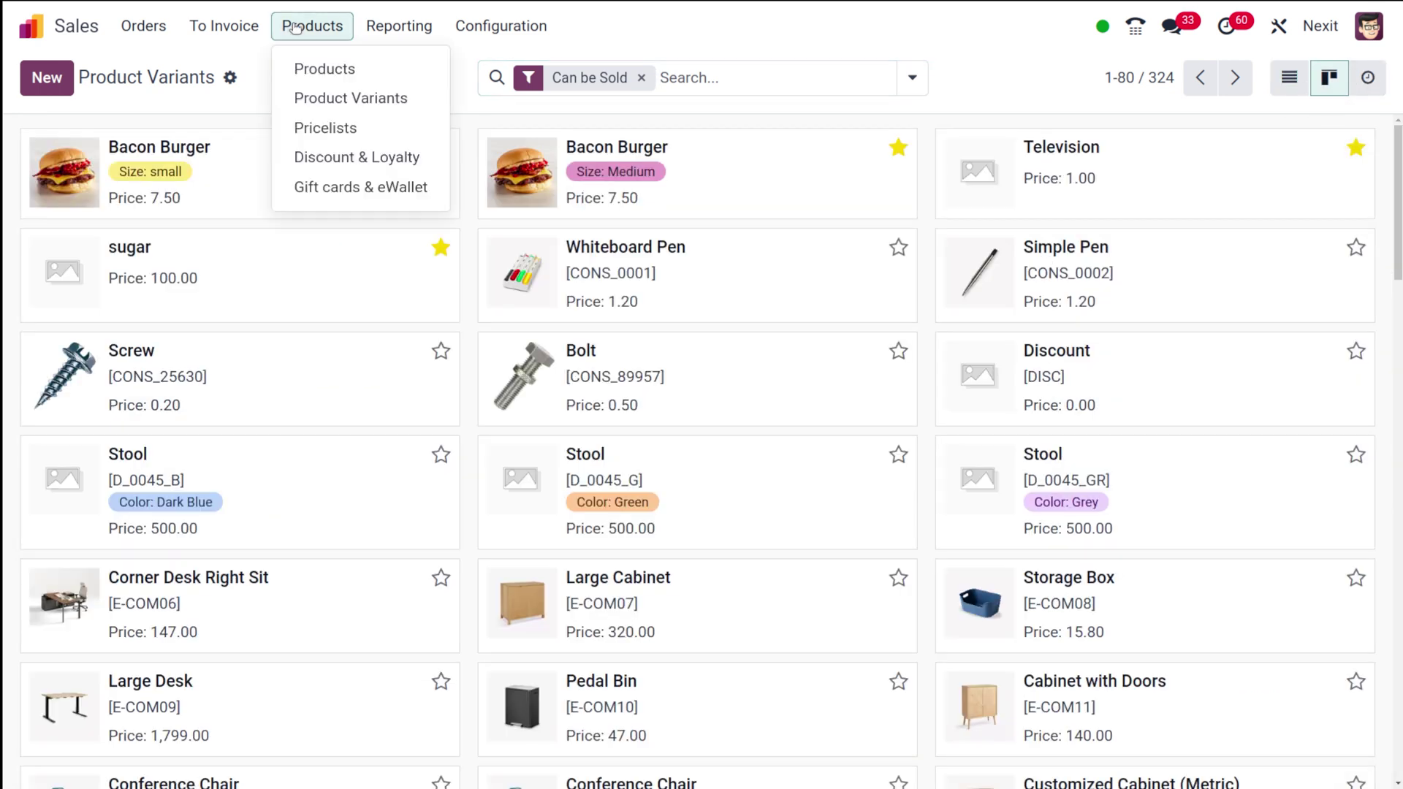
left_click(295, 130)
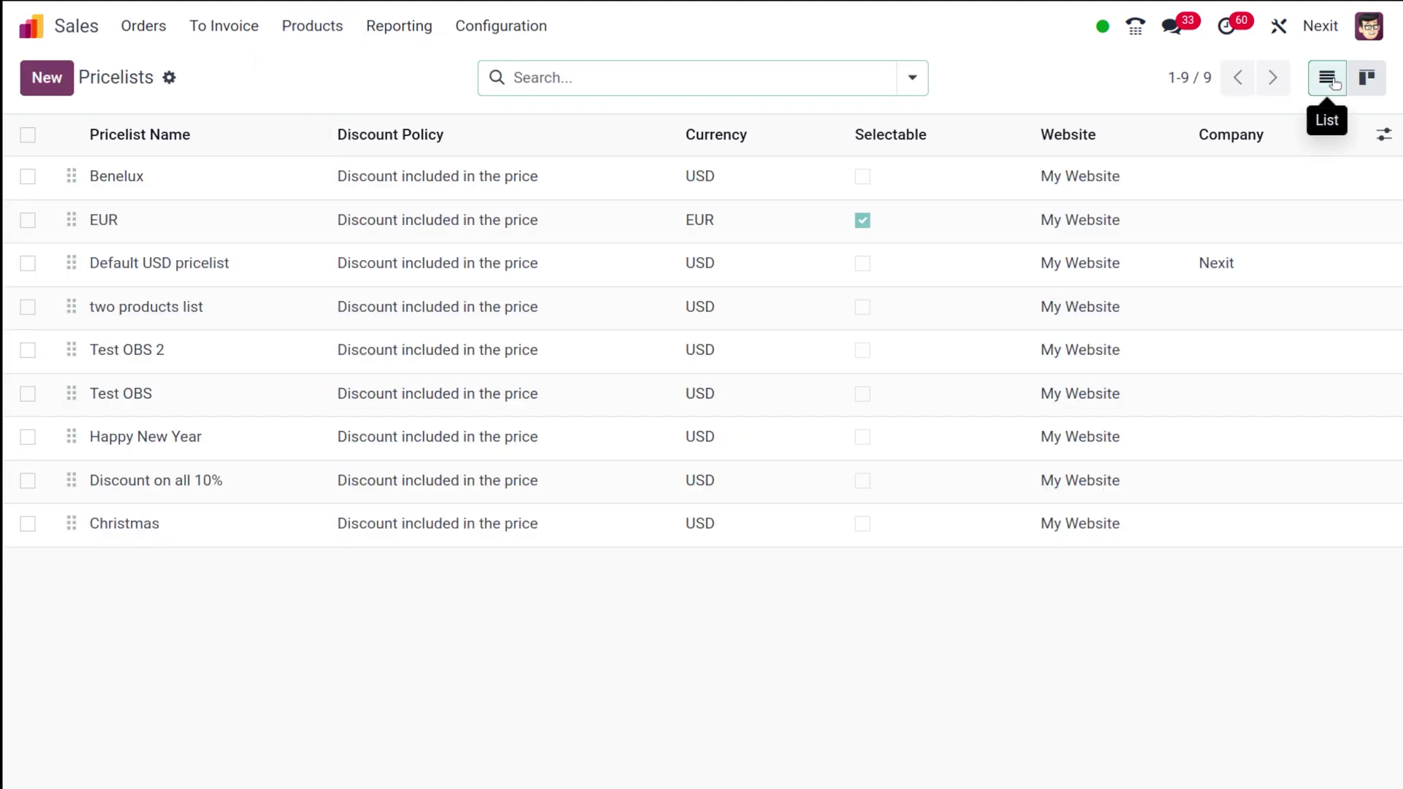
left_click(332, 32)
left_click(345, 158)
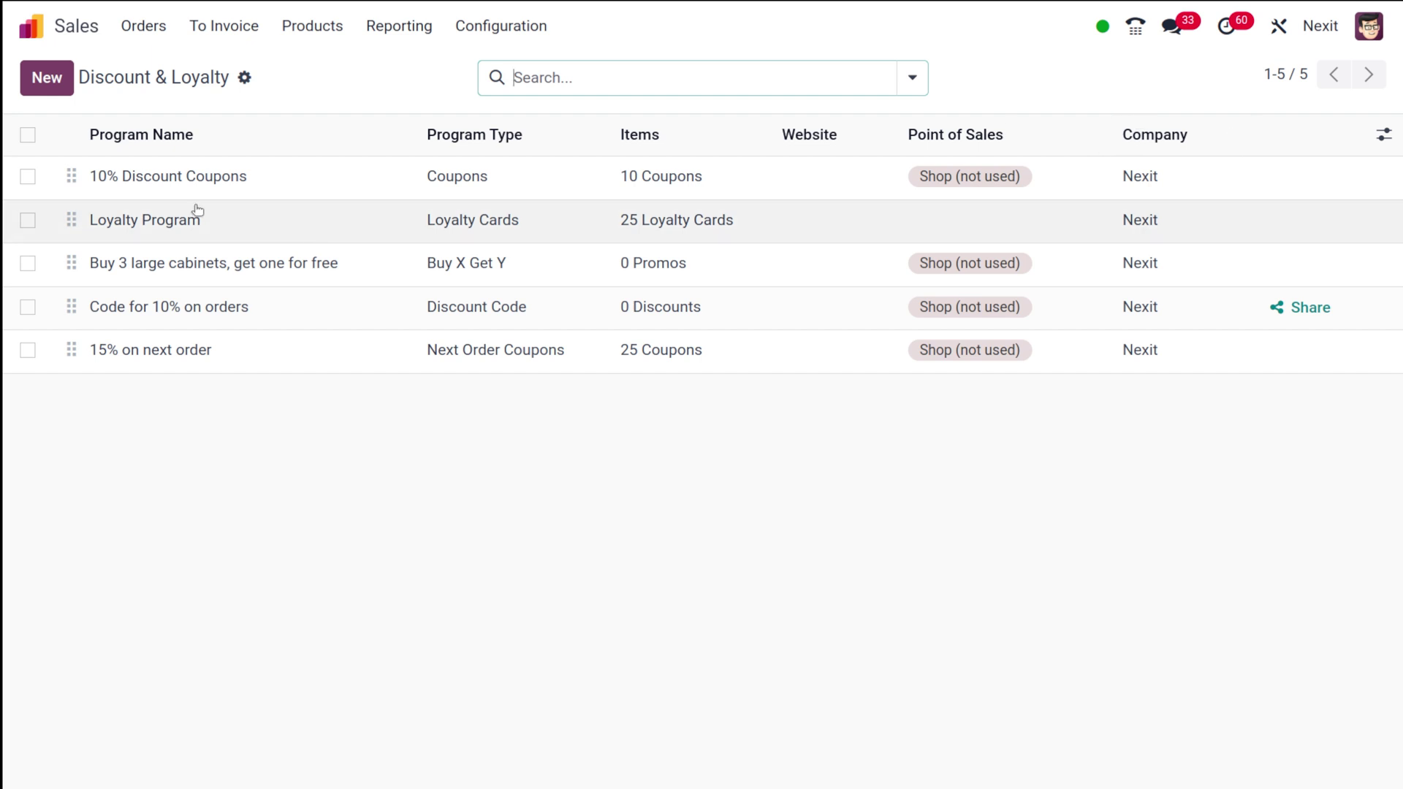
left_click(293, 37)
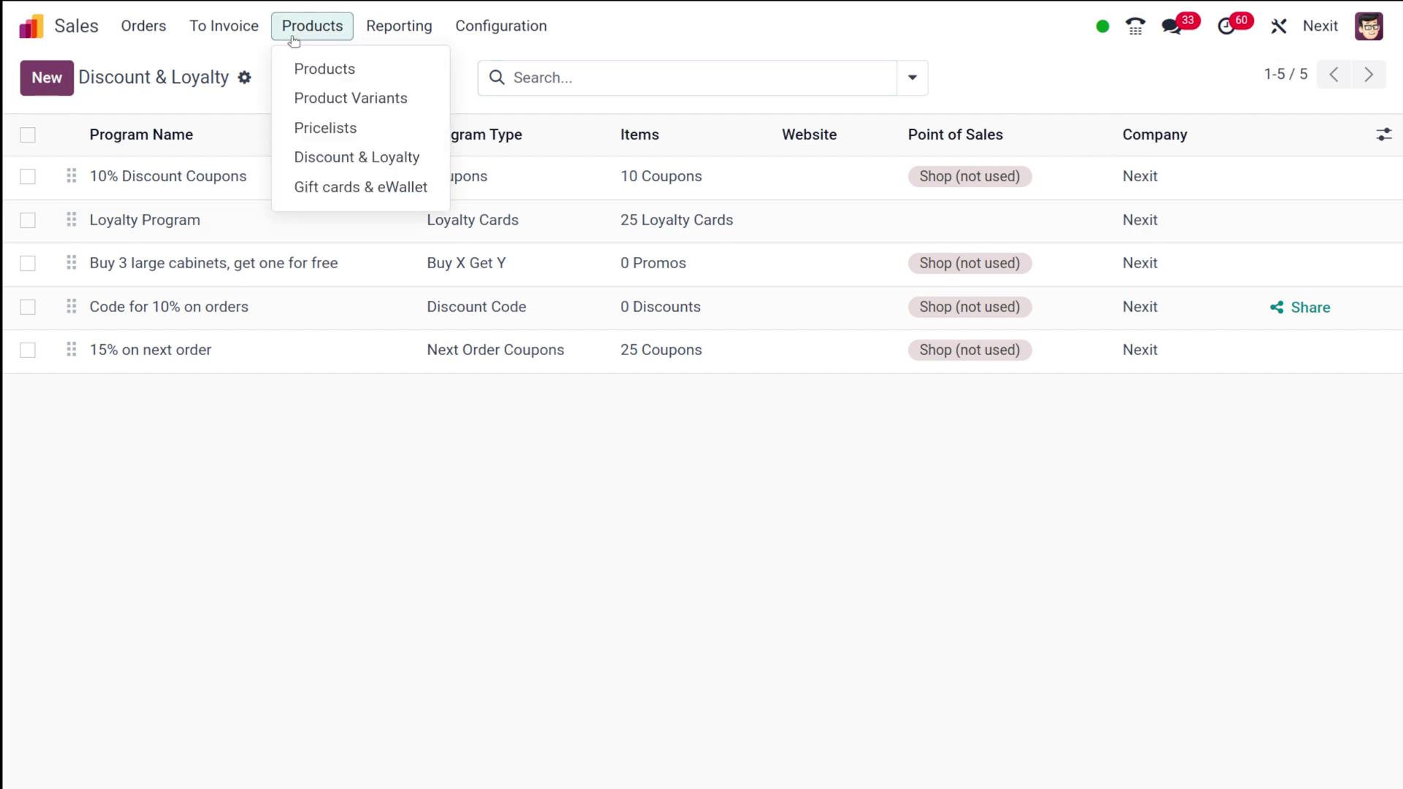
left_click(344, 188)
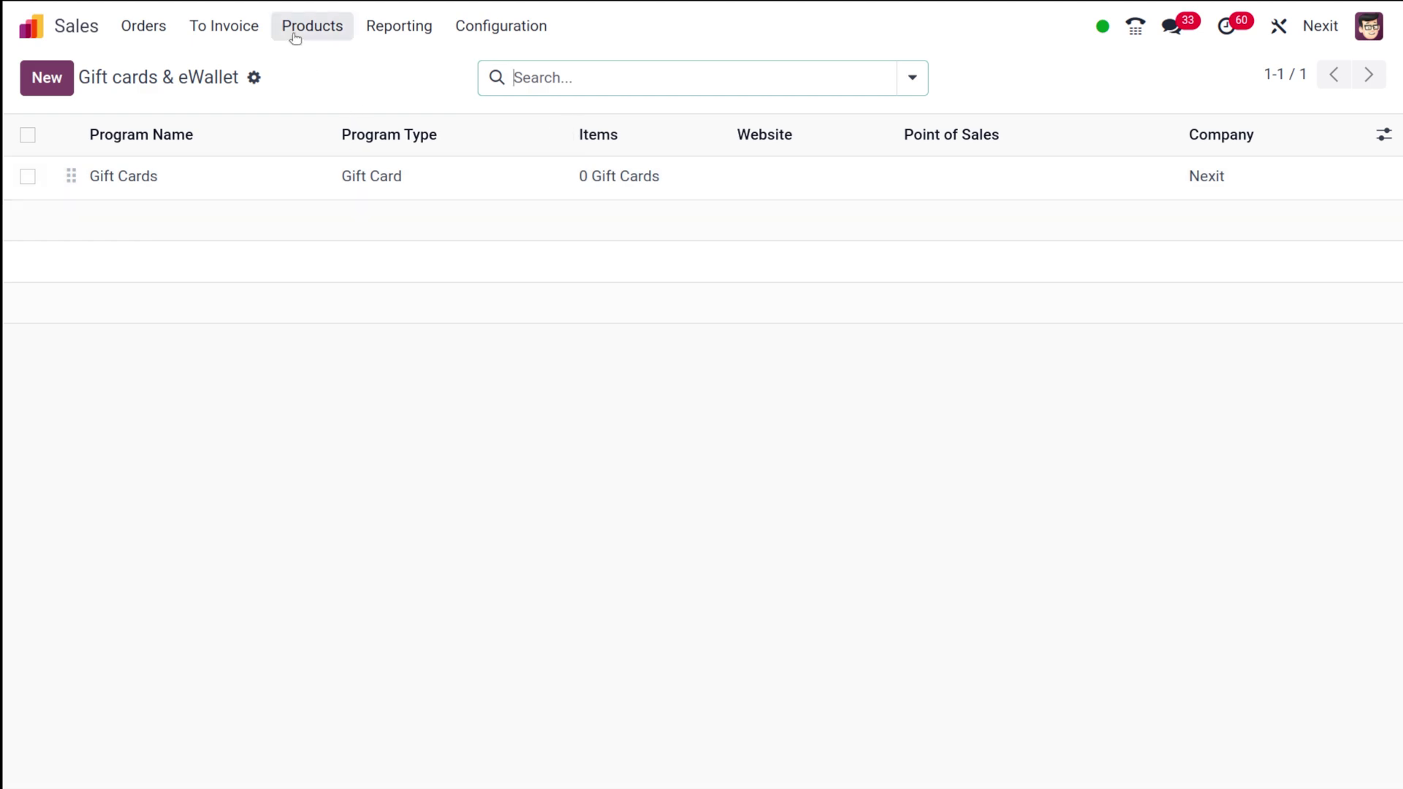
left_click(375, 35)
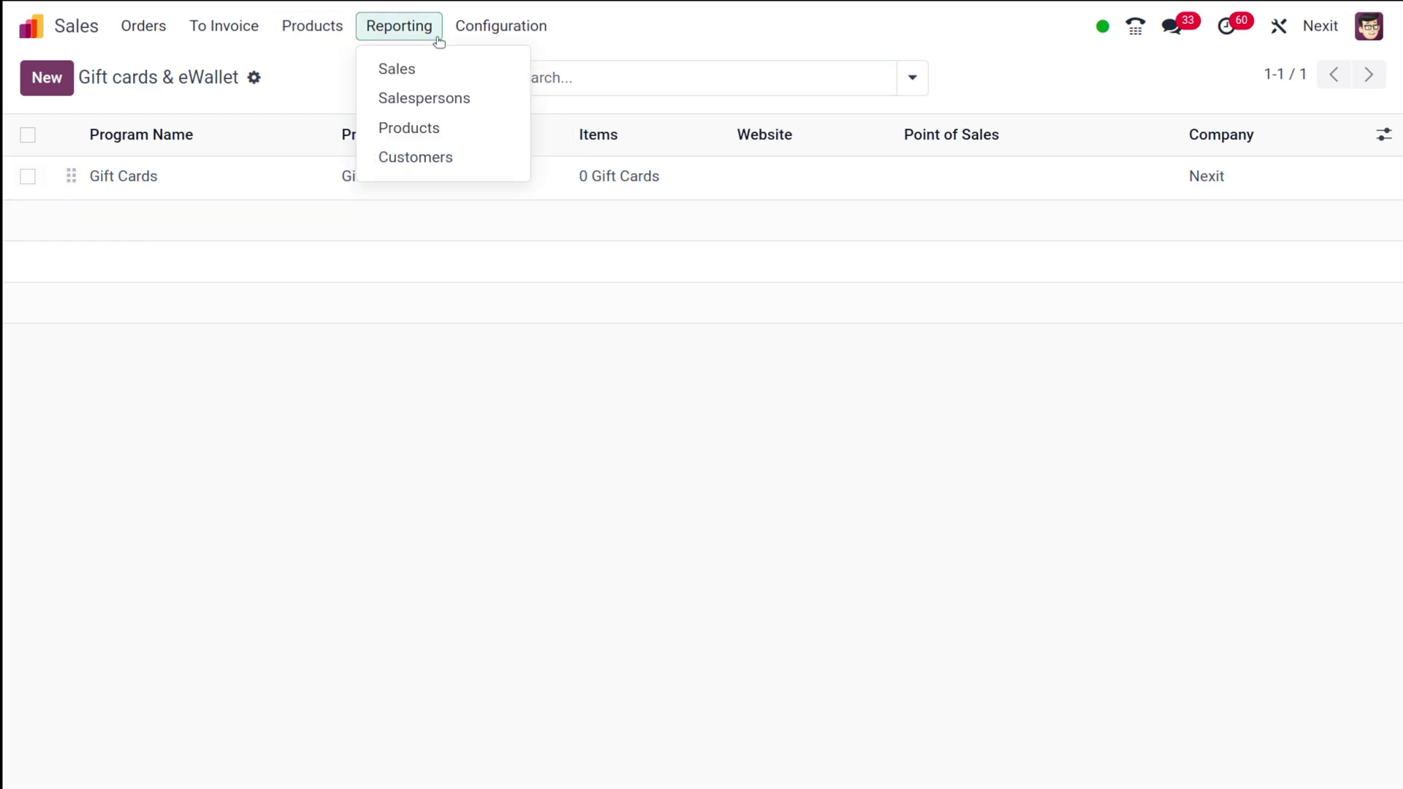
Step: View the overall Sales Analysis report, then the breakdown by salesperson
left_click(388, 65)
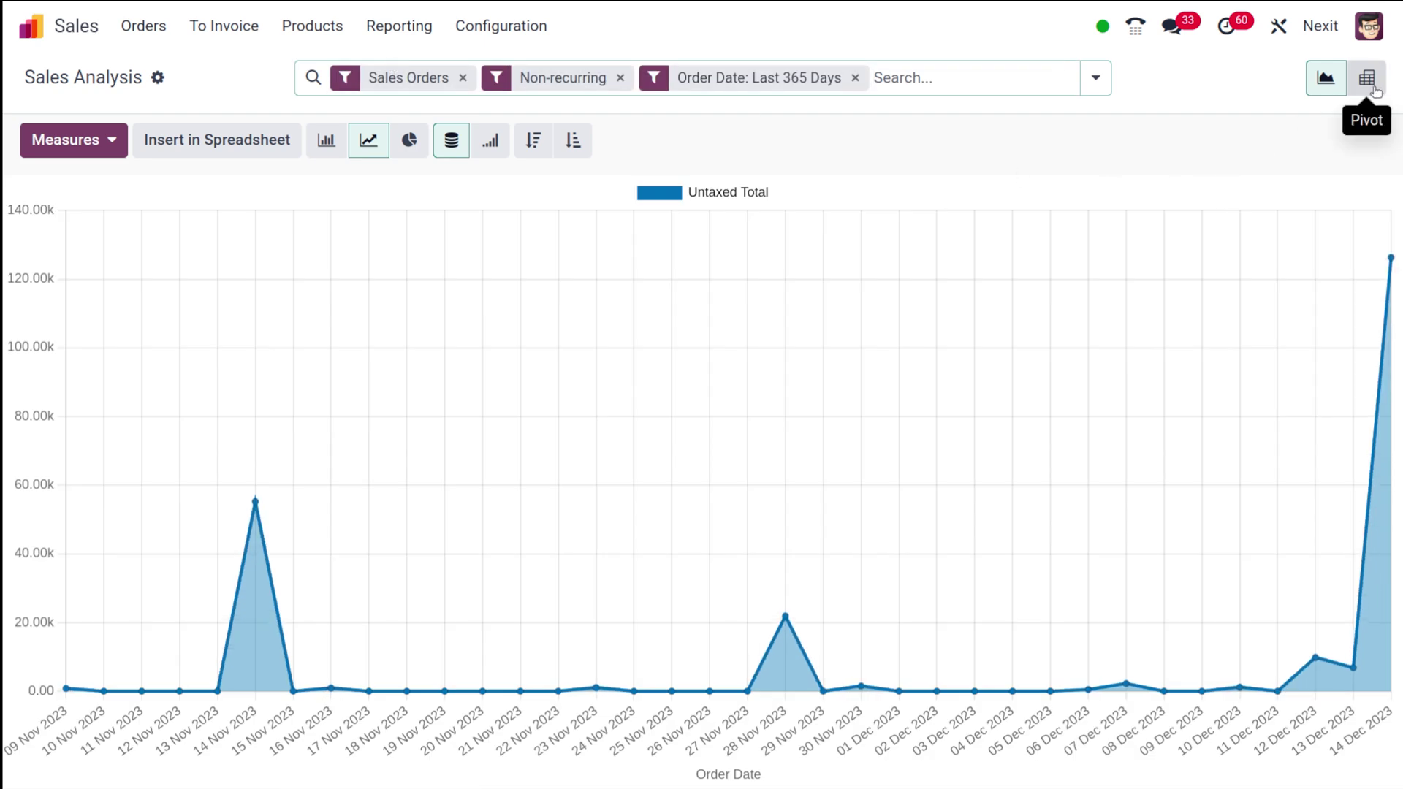
left_click(389, 29)
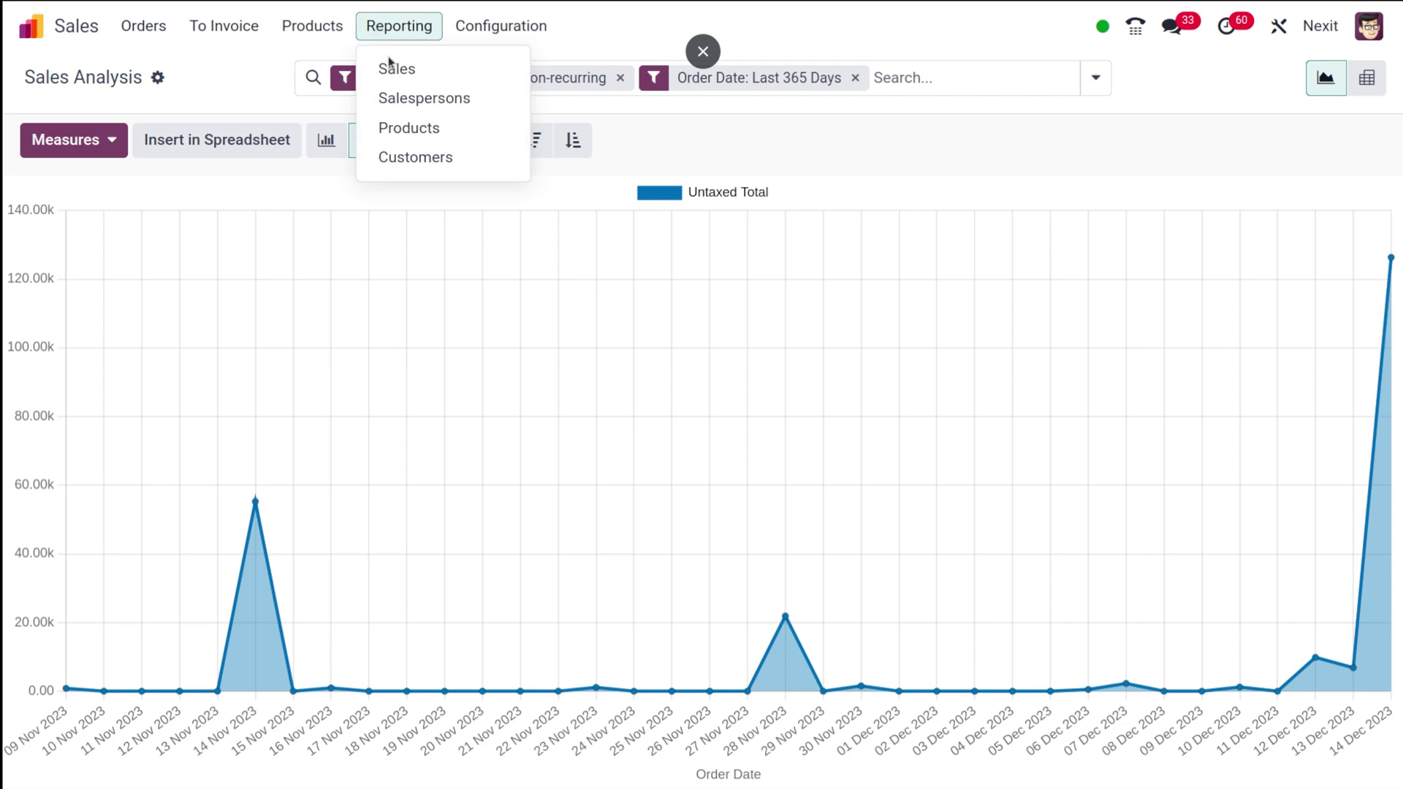
left_click(402, 99)
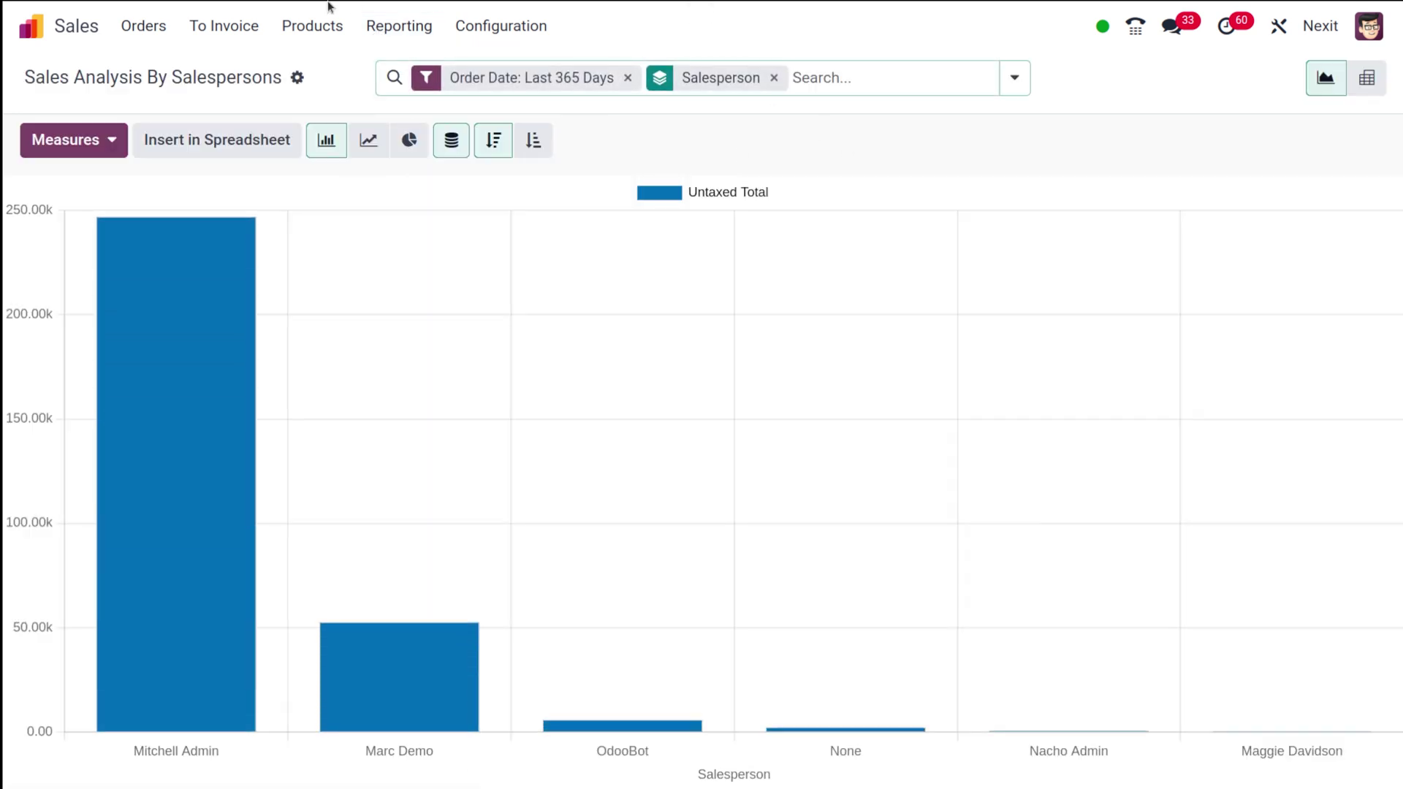
Step: View the sales analysis by product, then by customer
left_click(395, 30)
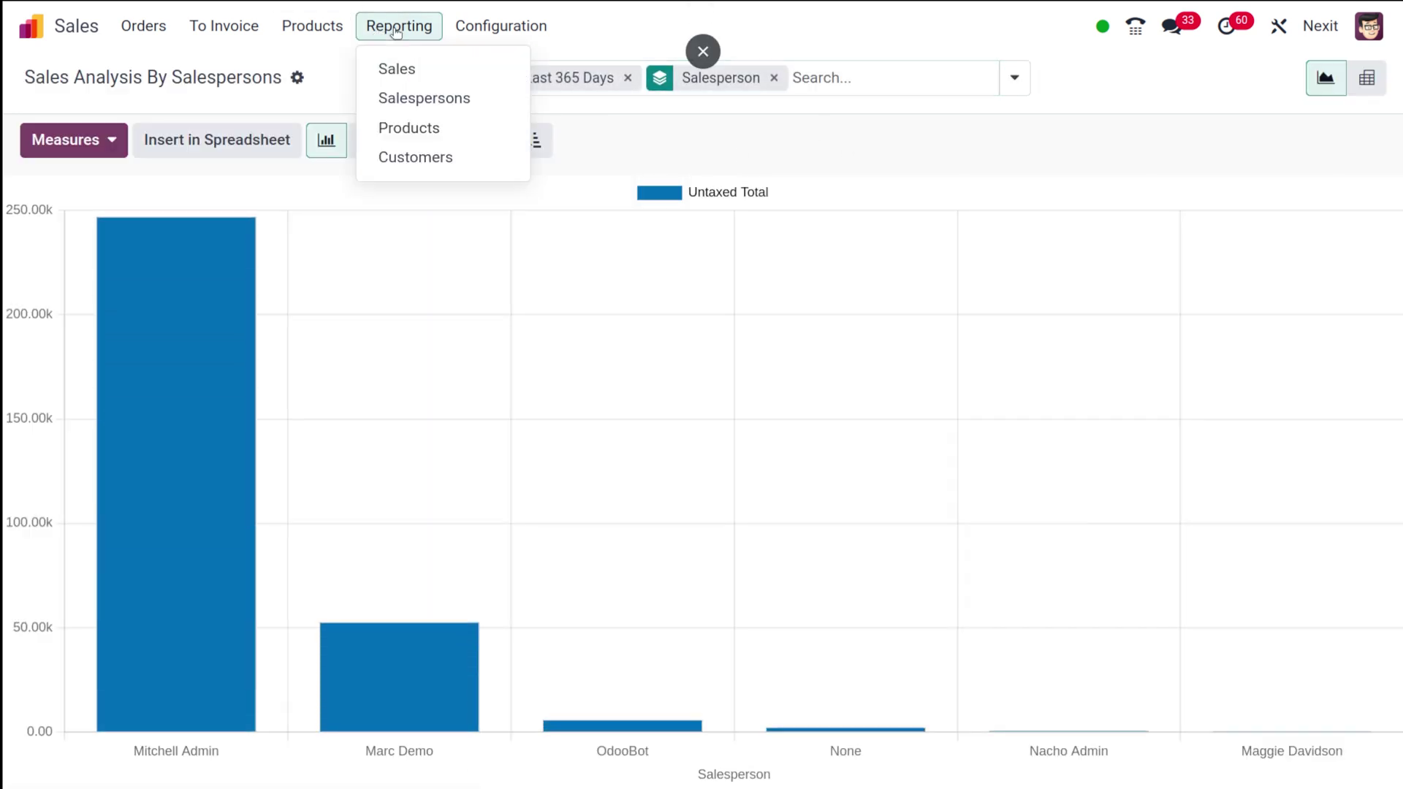
left_click(410, 129)
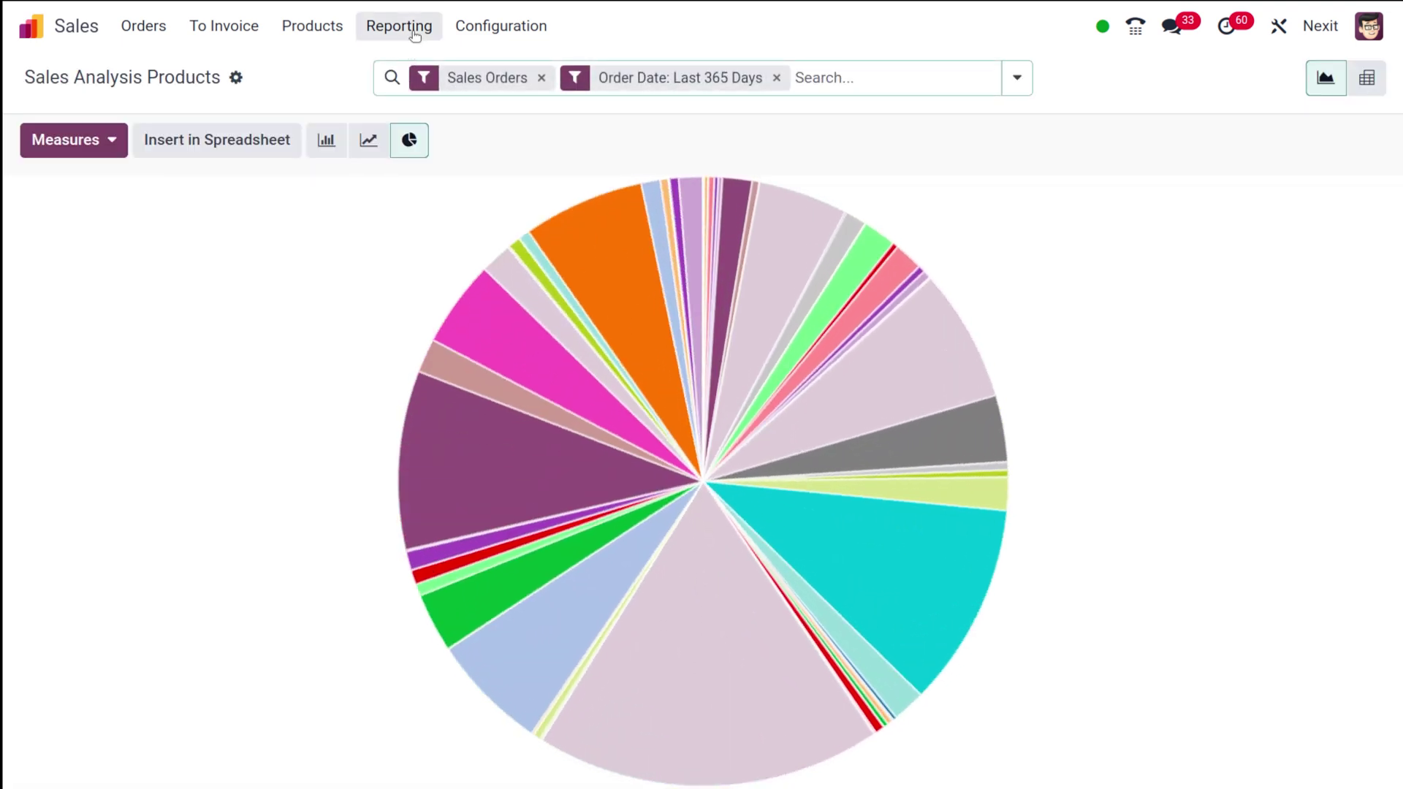
left_click(411, 37)
left_click(405, 153)
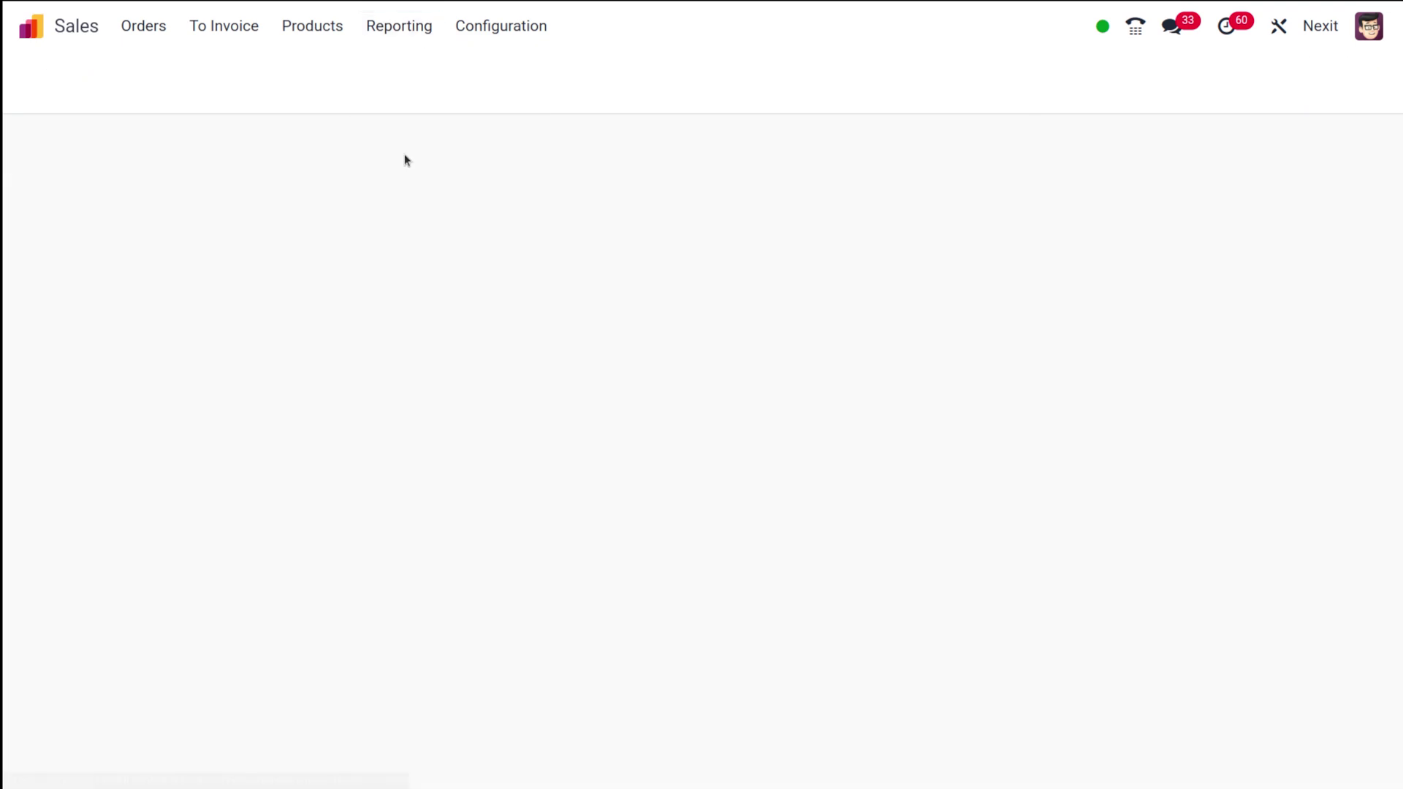
left_click(500, 29)
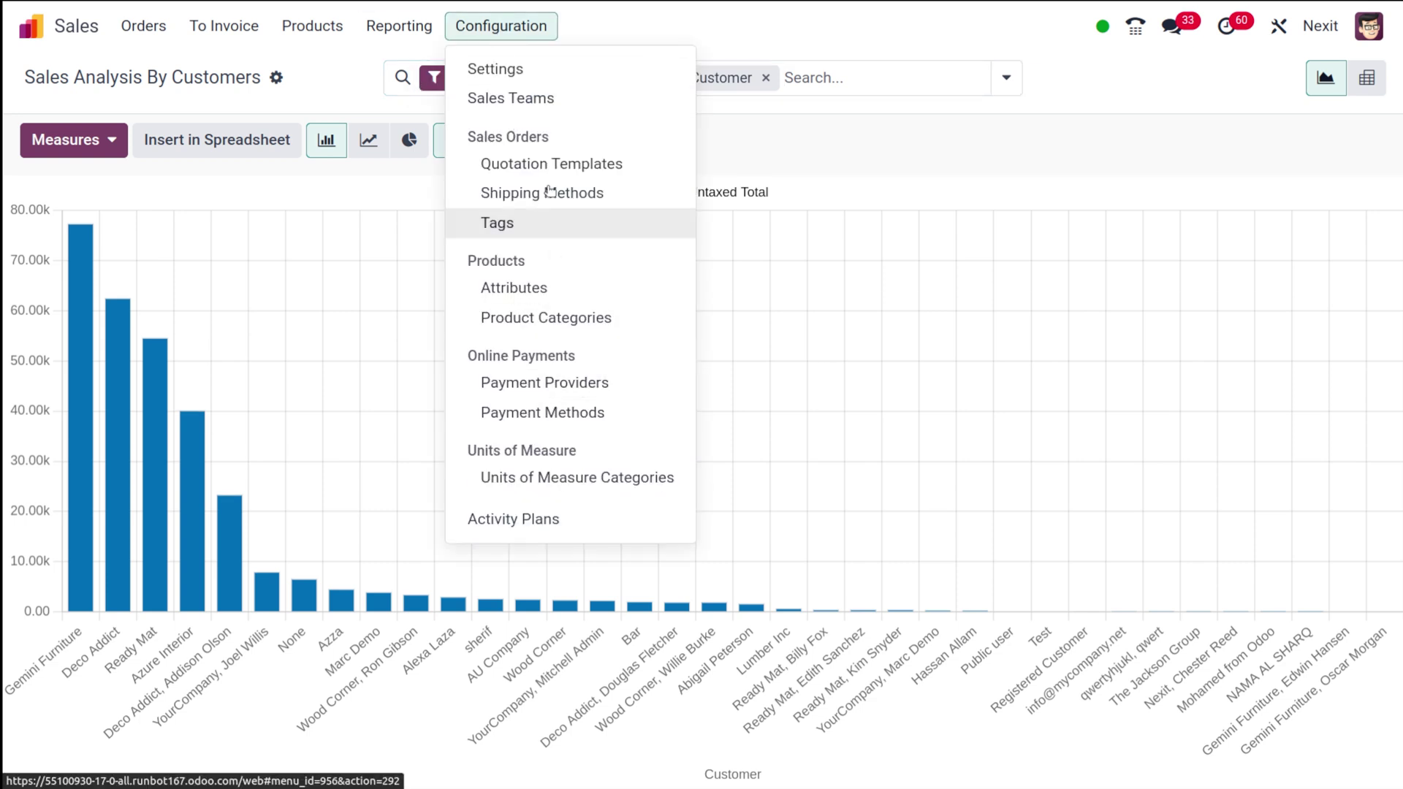
Step: Browse the Sales Teams, Quotation Templates and Shipping Methods configuration lists
left_click(558, 107)
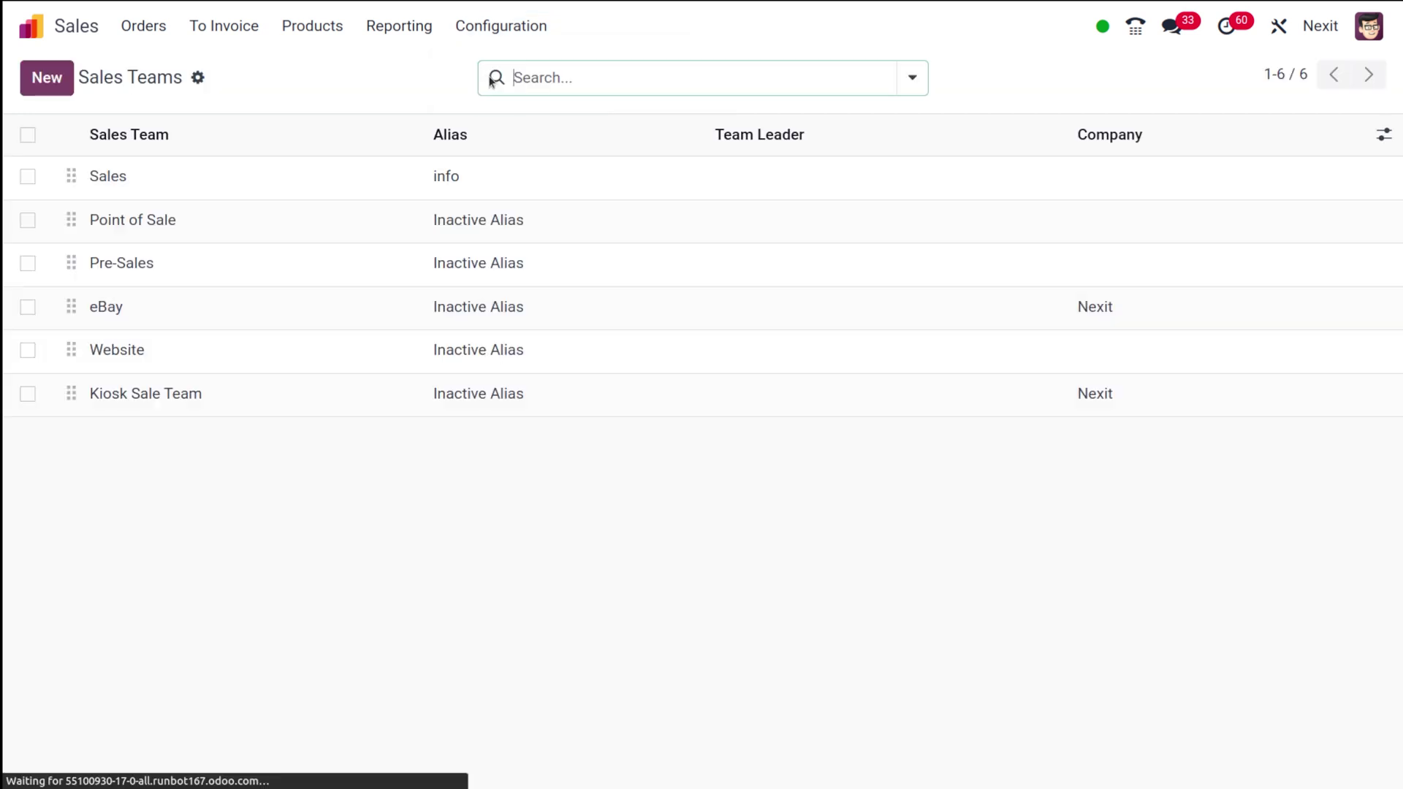
left_click(537, 33)
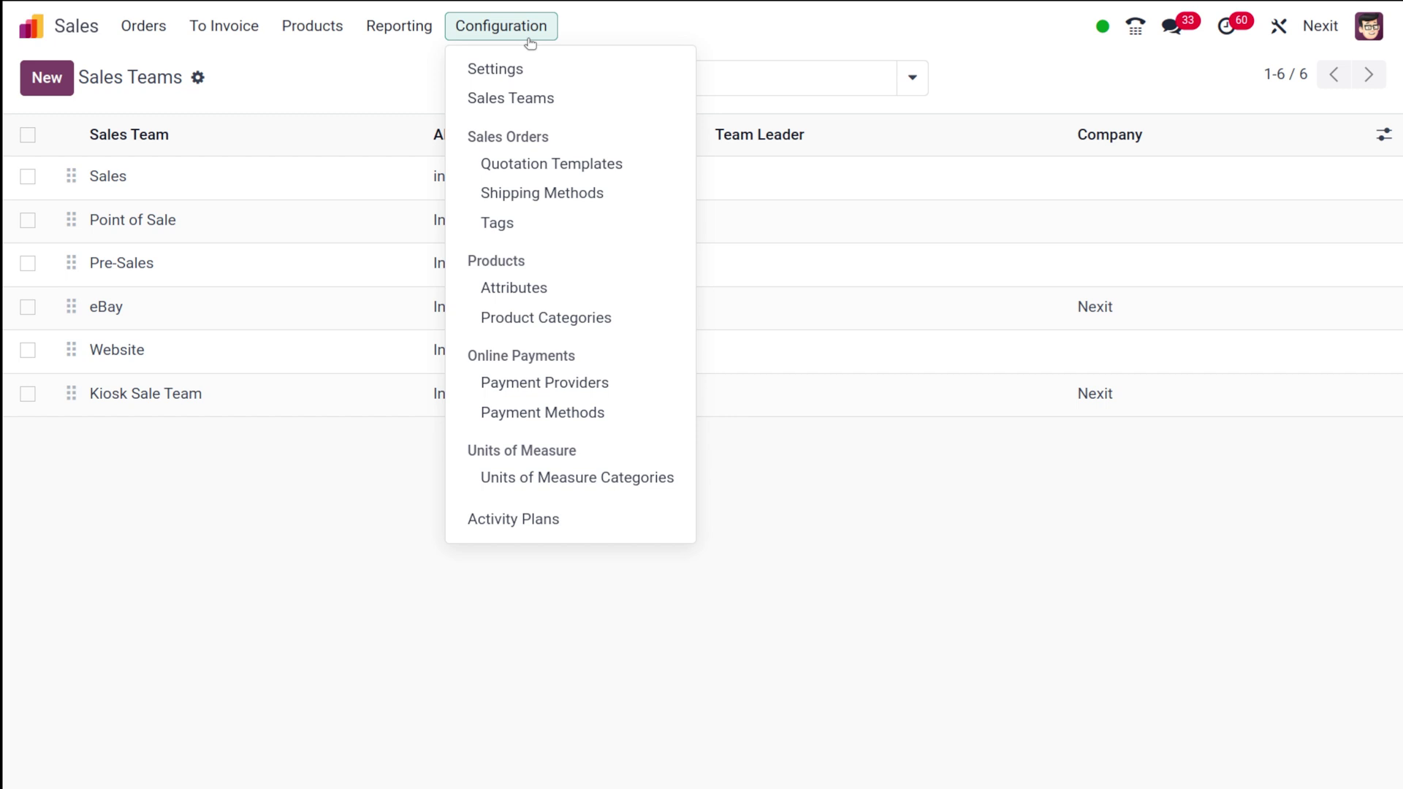
left_click(518, 177)
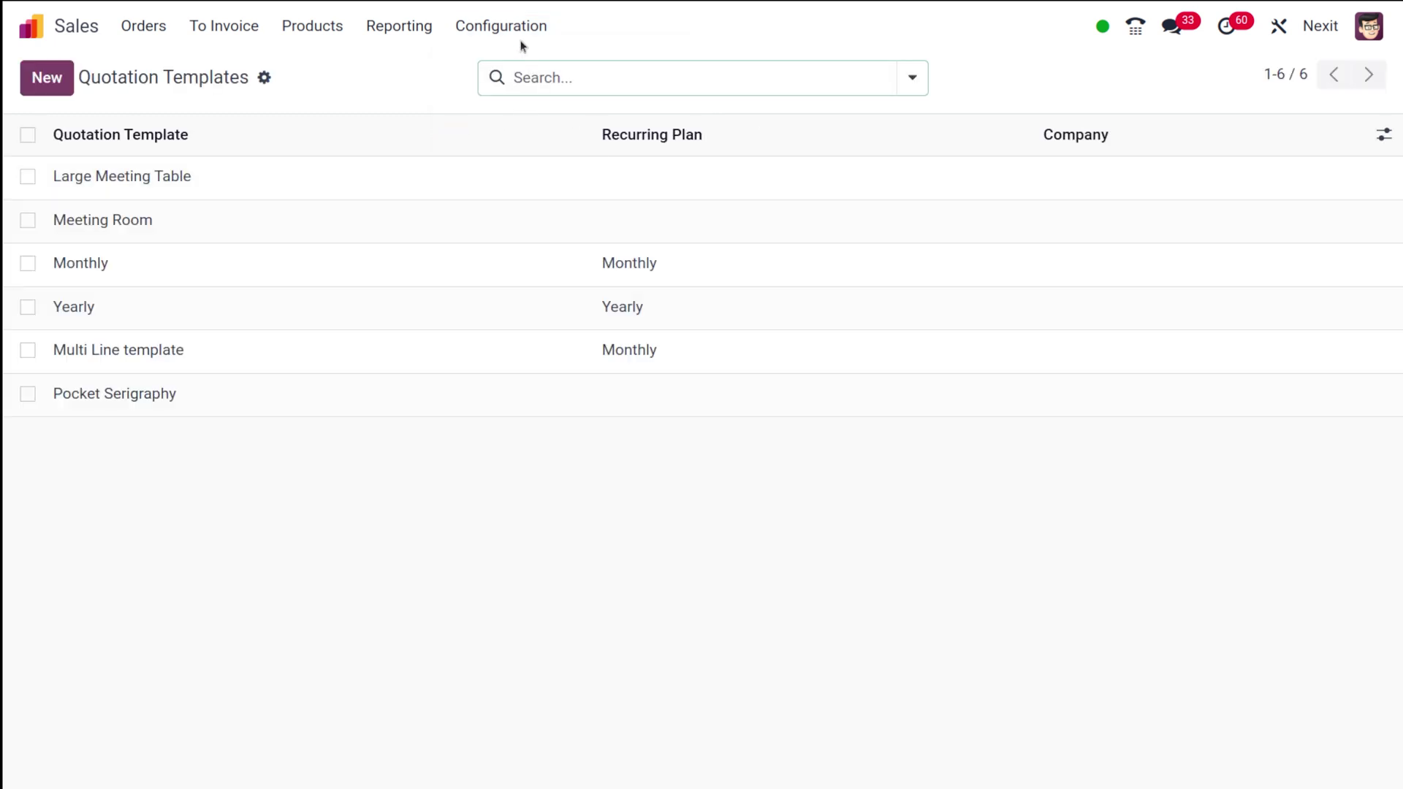
left_click(519, 33)
left_click(526, 196)
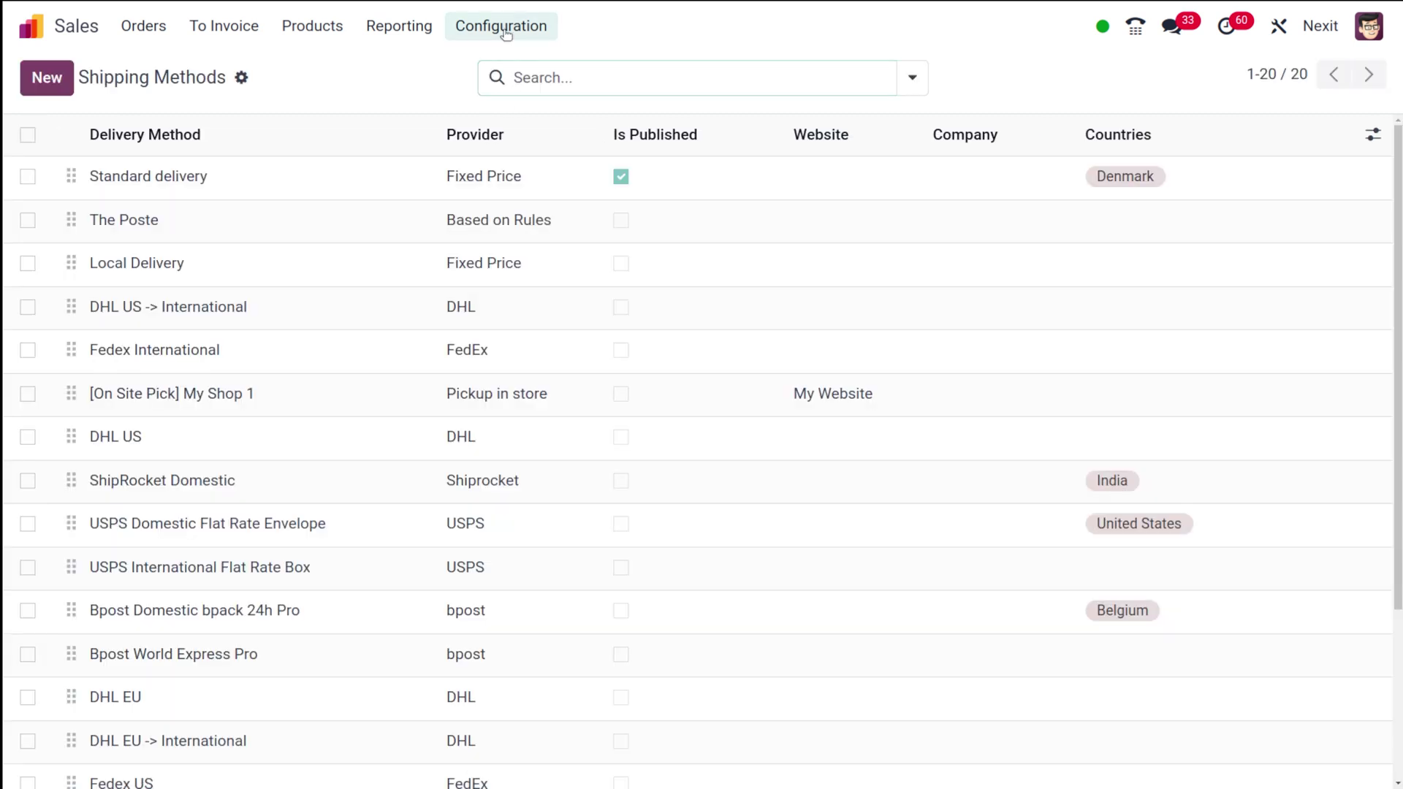
Step: Look through the sales Tags and product Attributes lists
left_click(505, 34)
left_click(514, 225)
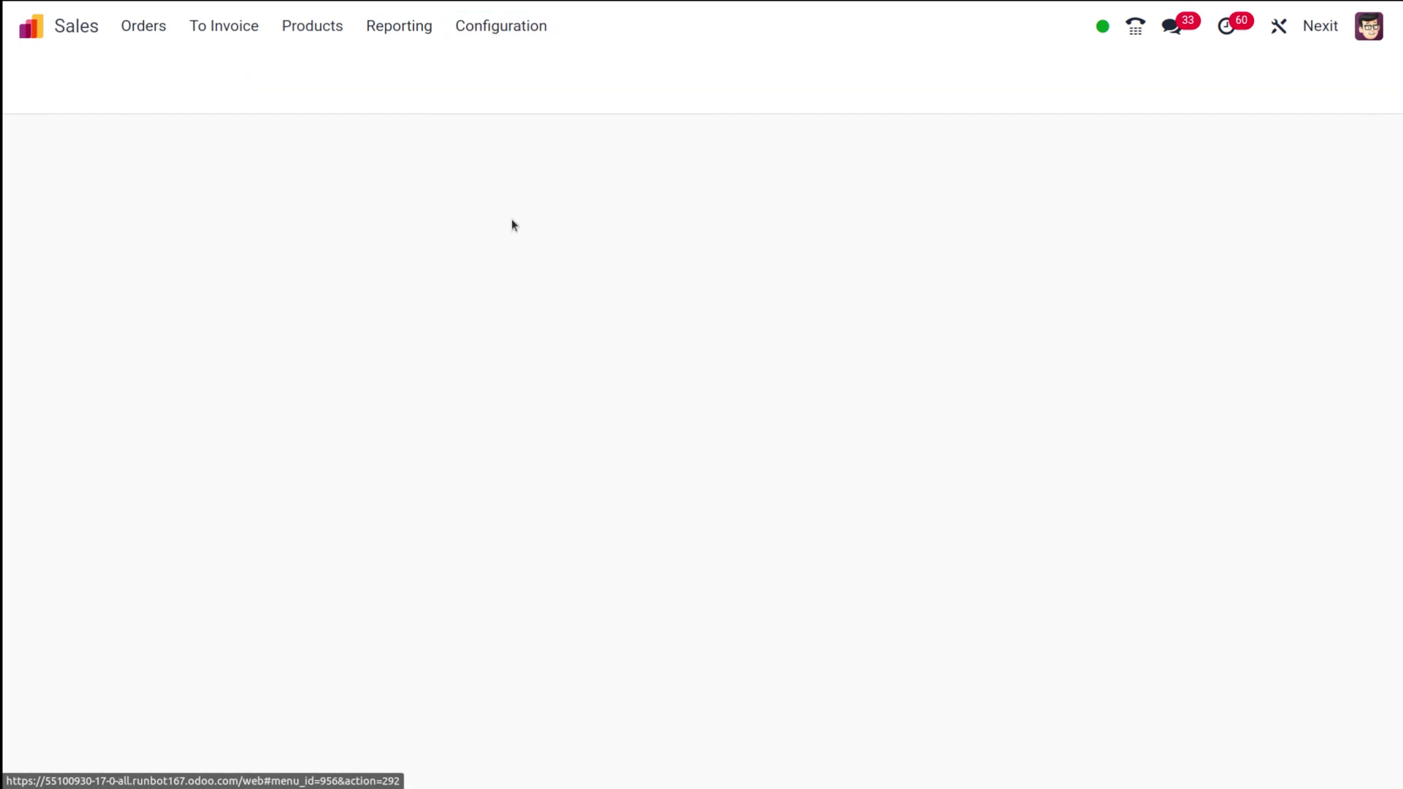
left_click(490, 35)
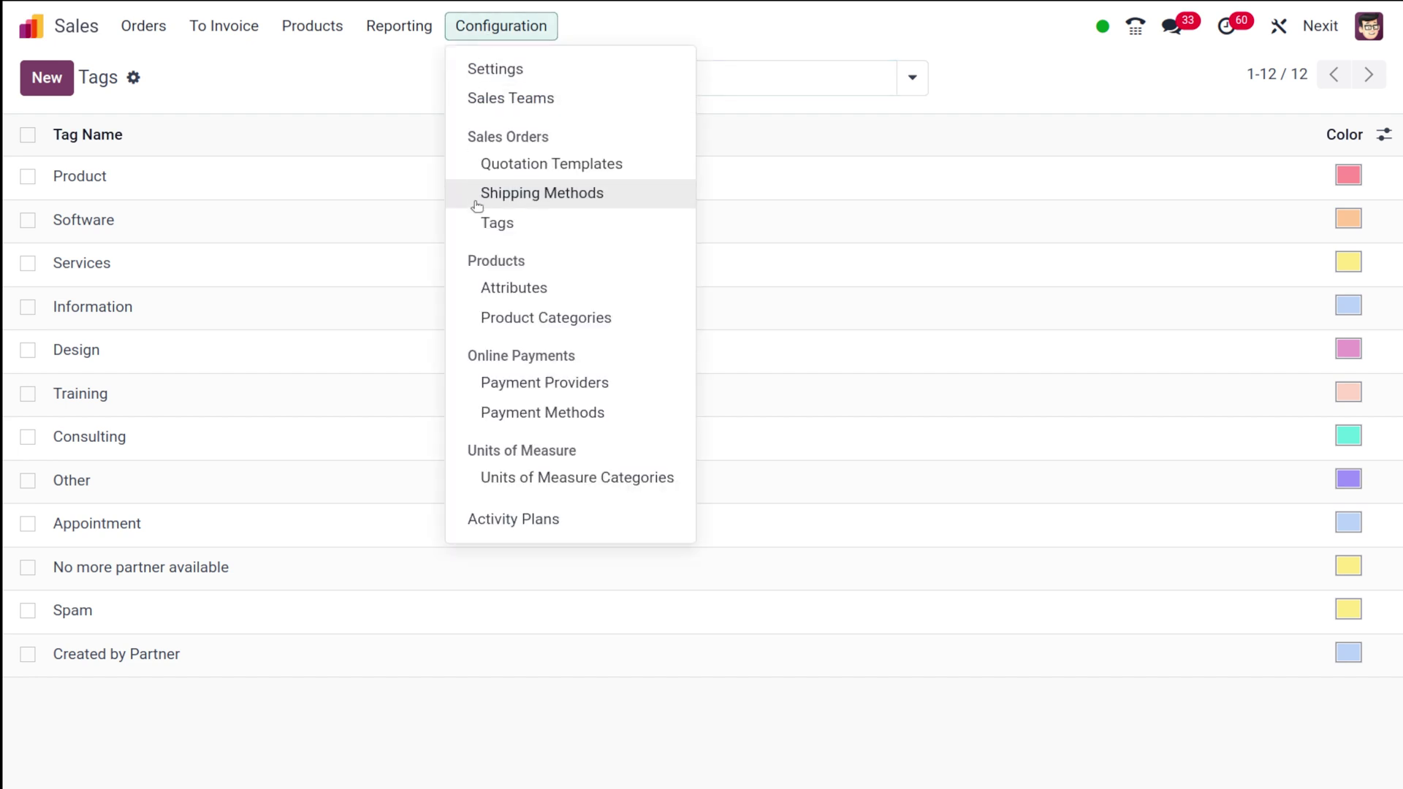
left_click(514, 290)
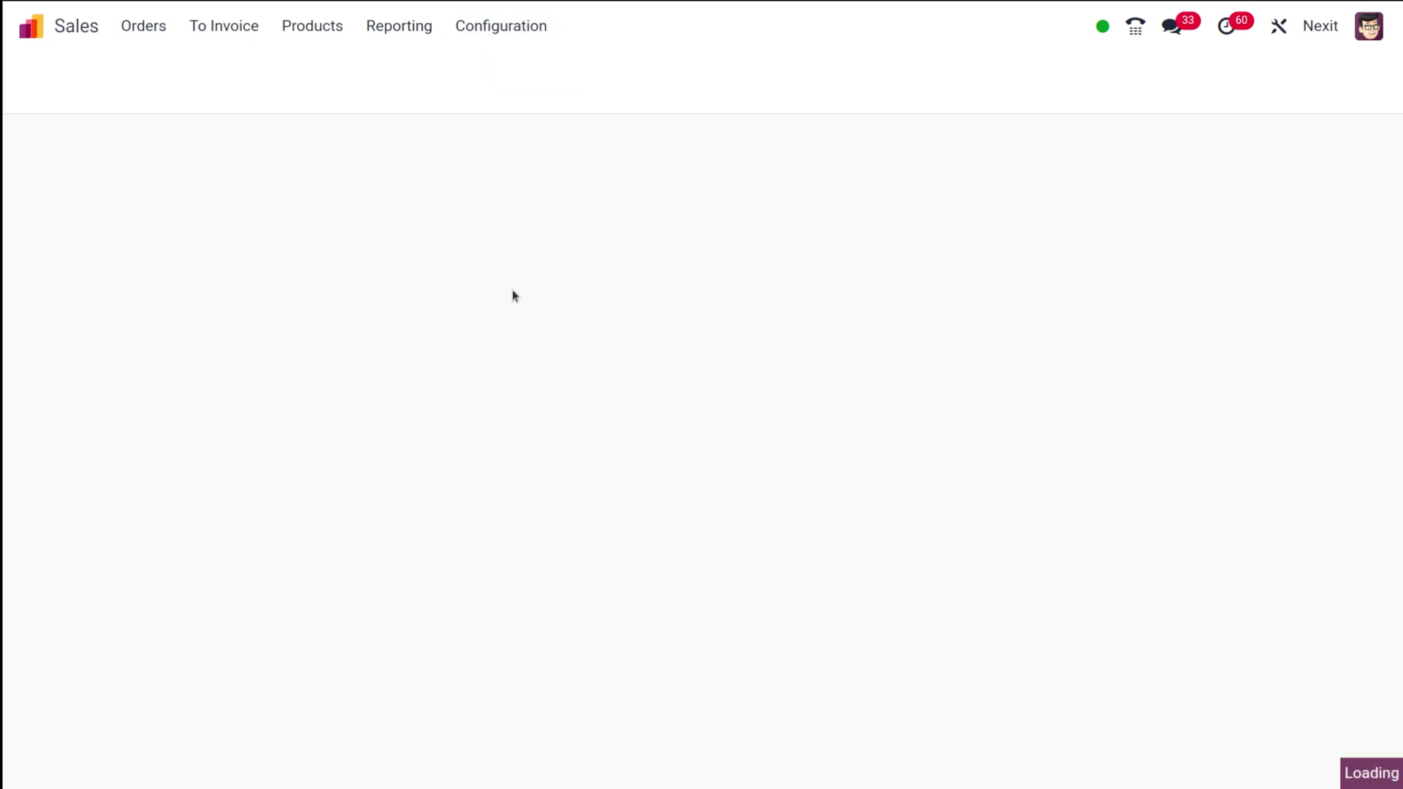
Step: View the Product Categories list, then the Payment Providers page
left_click(504, 34)
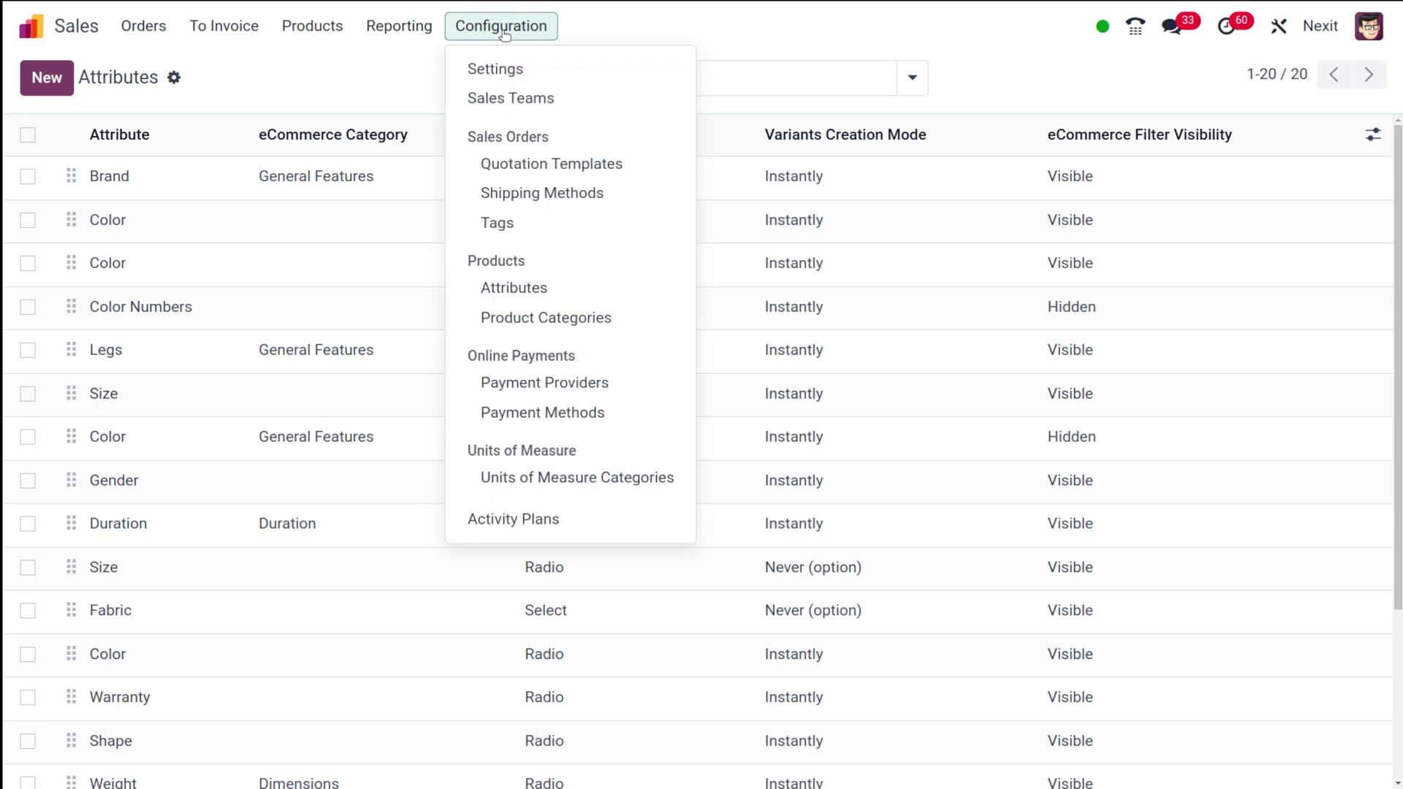
left_click(520, 322)
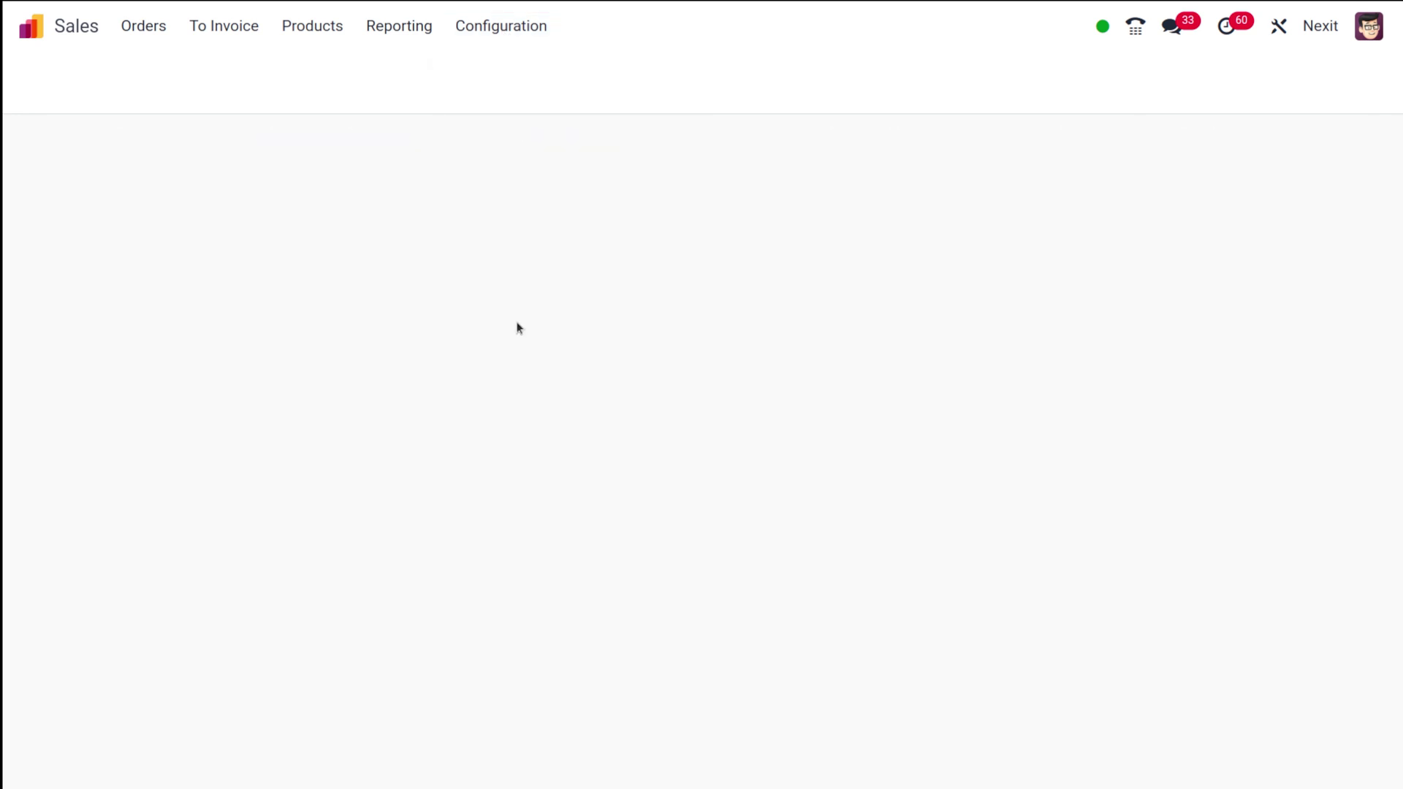
left_click(511, 33)
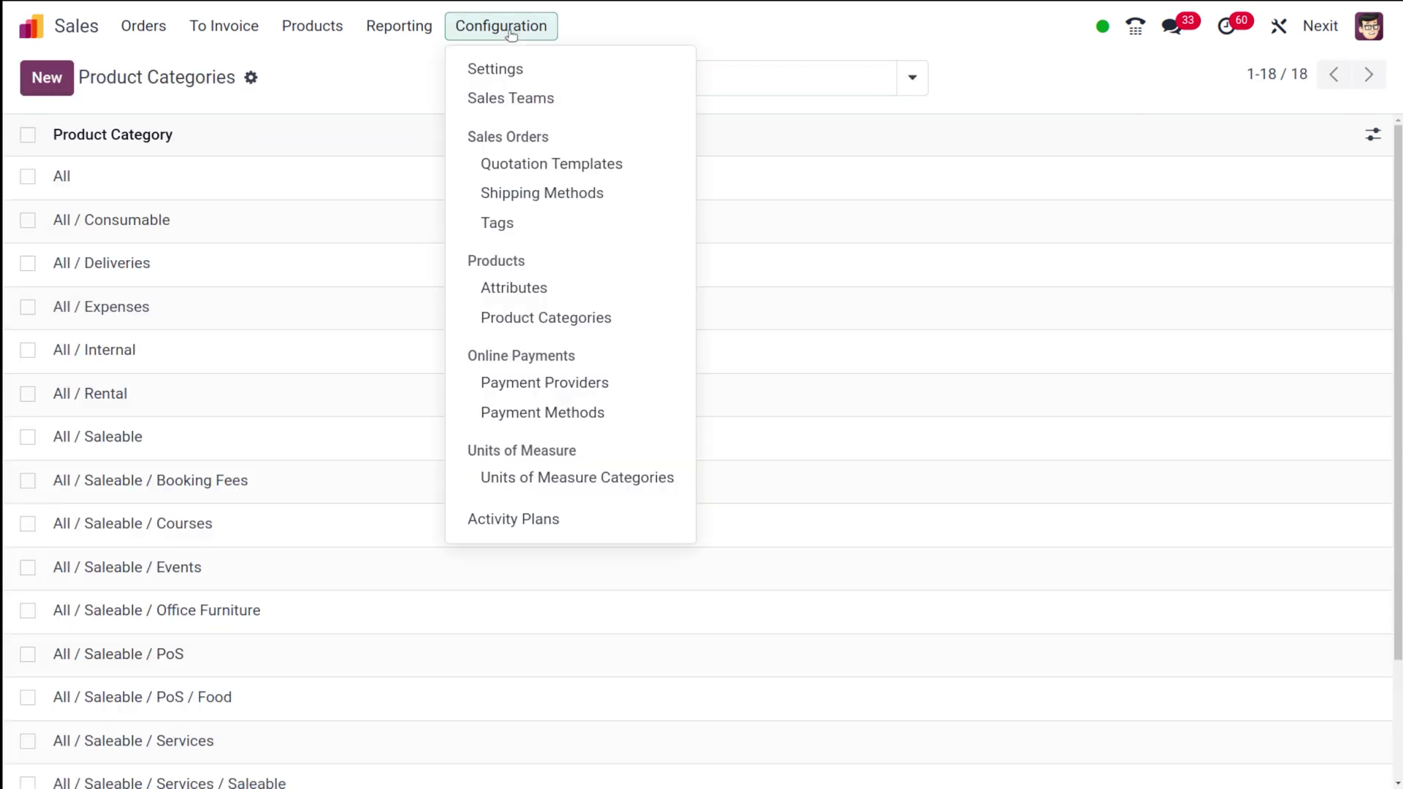
left_click(537, 383)
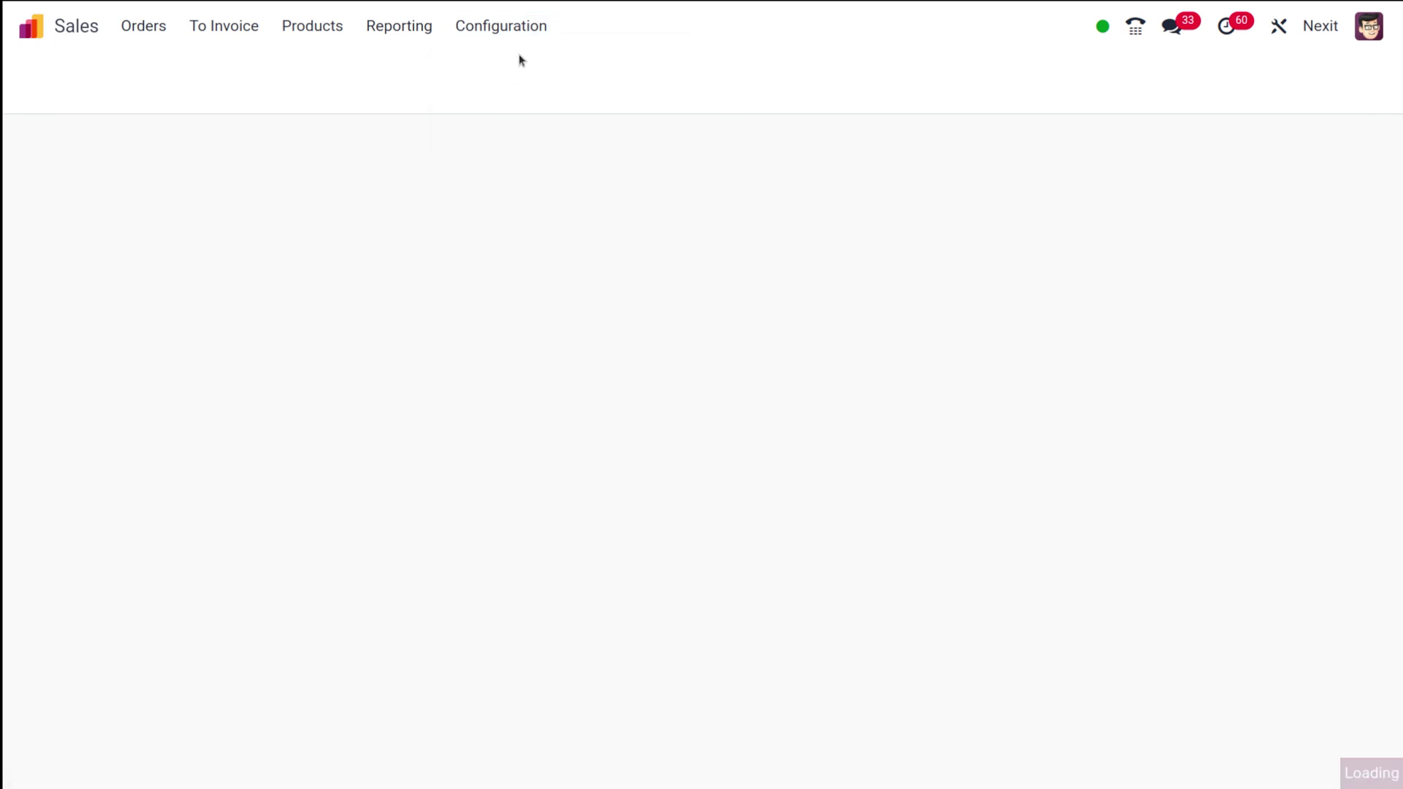
left_click(499, 29)
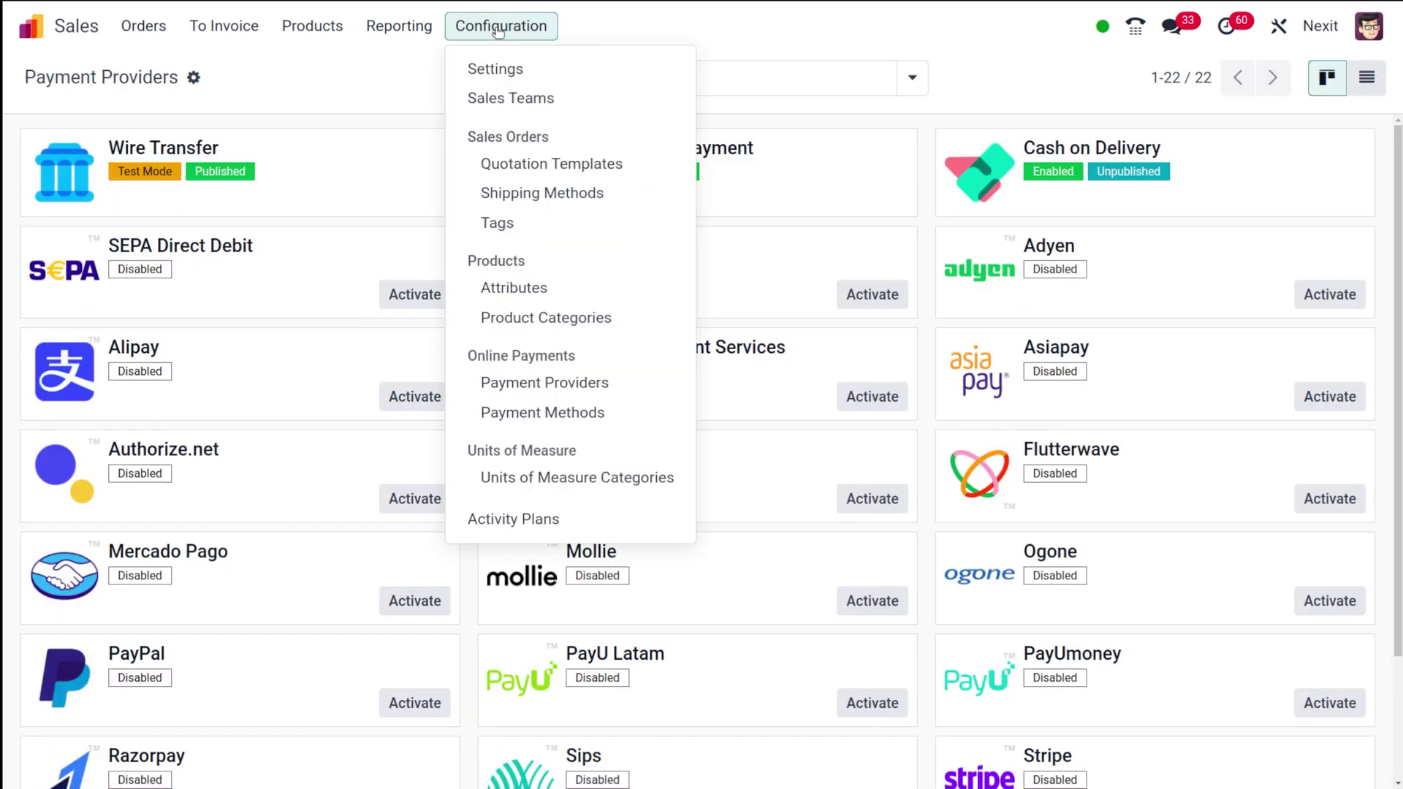
Step: Open the Payment Methods list and display it as Kanban cards
left_click(1073, 82)
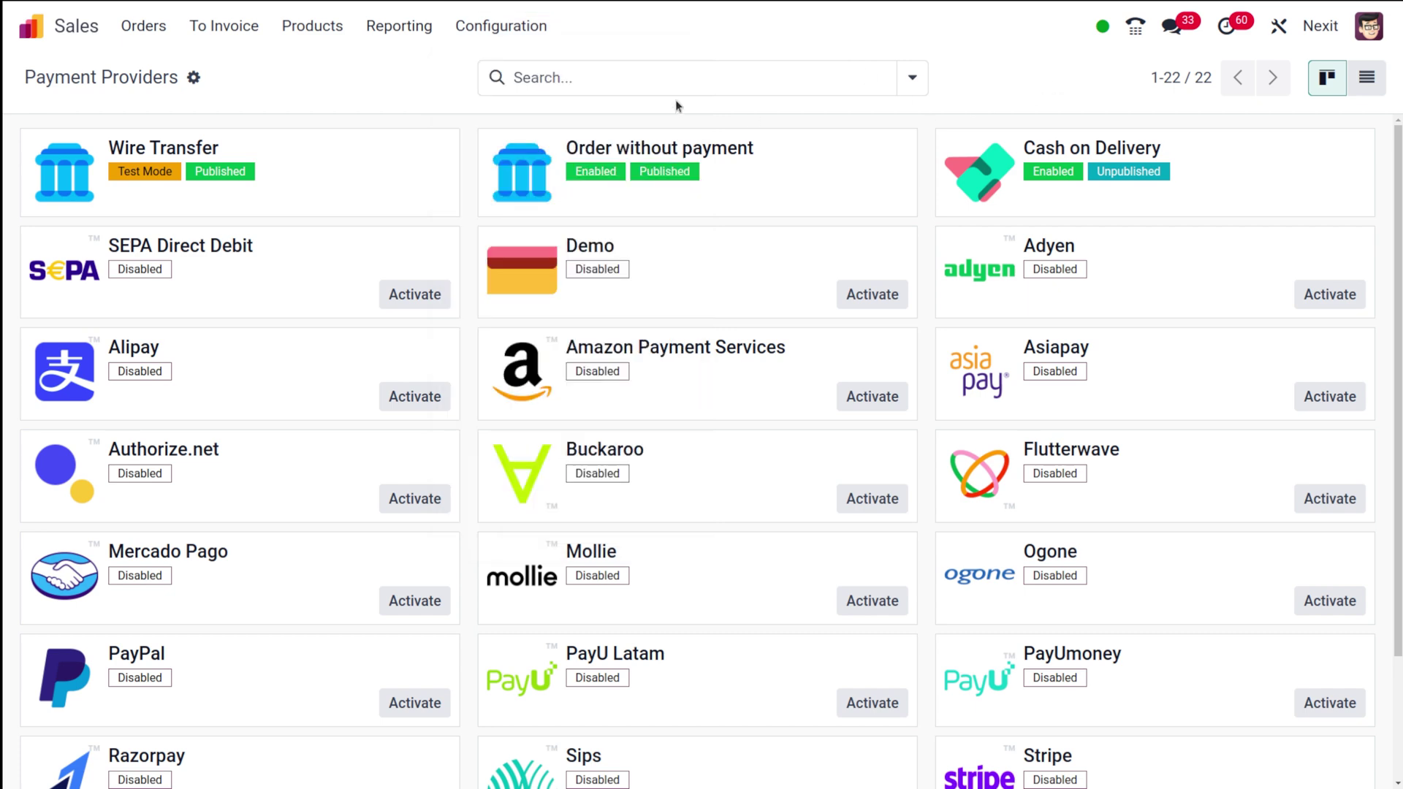
left_click(510, 38)
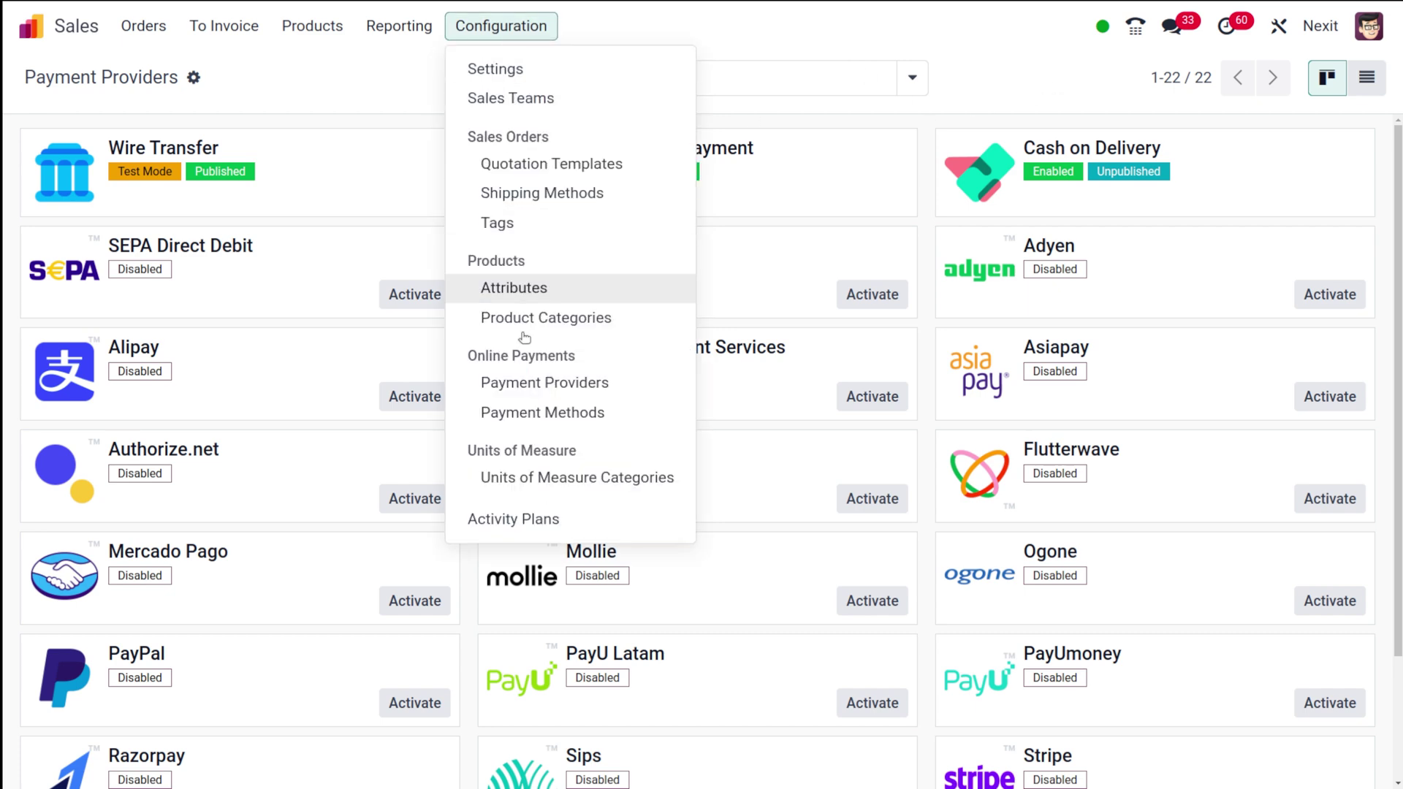
left_click(530, 413)
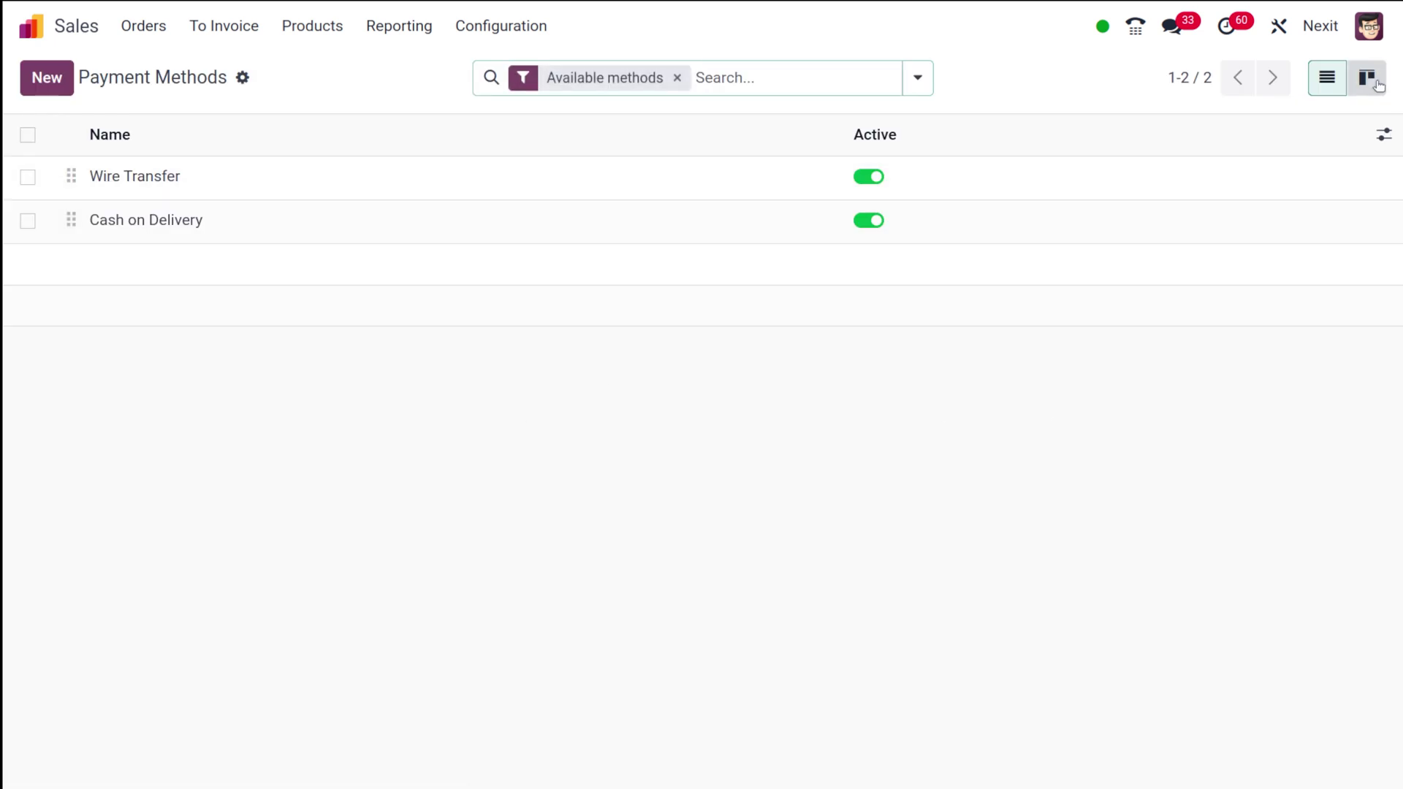
left_click(1371, 83)
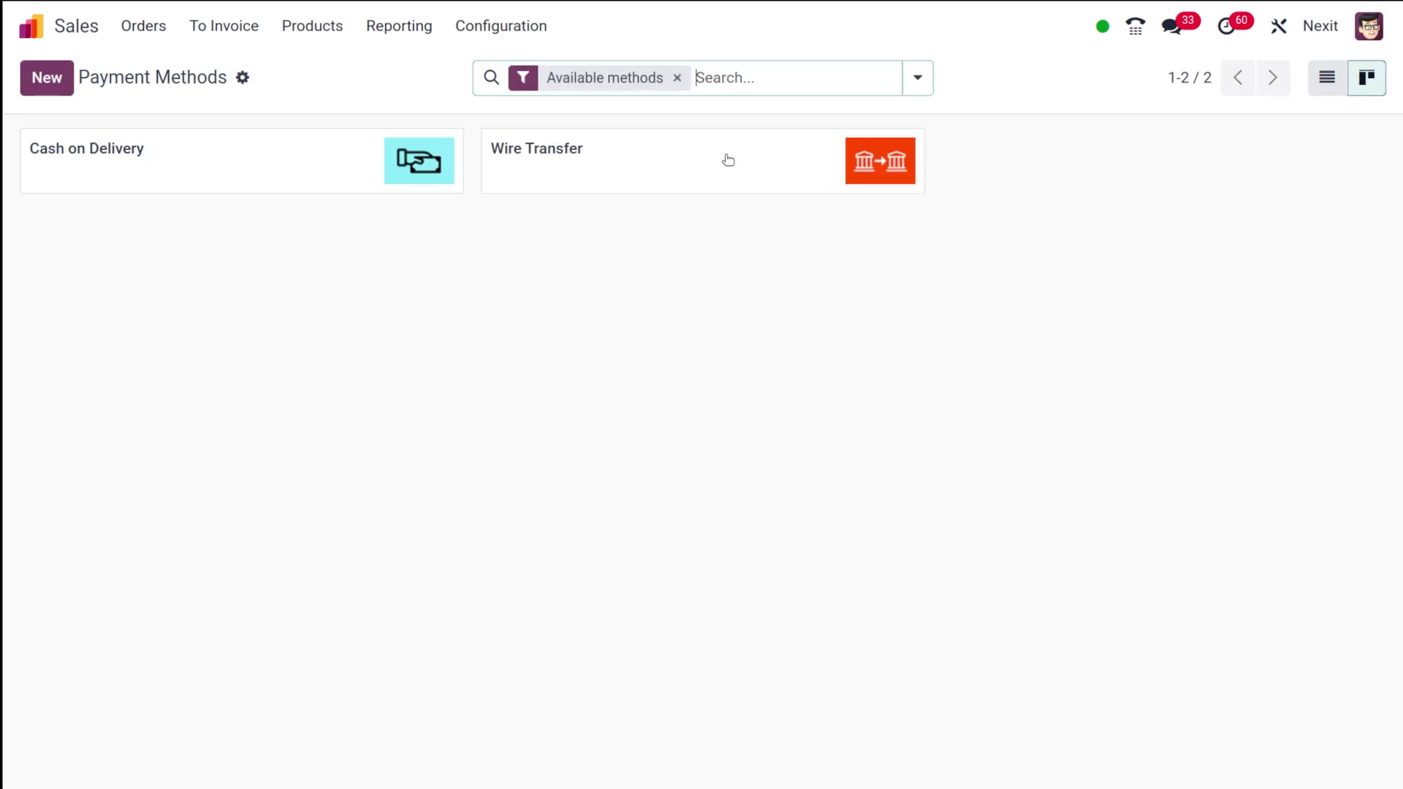
Step: View Units of Measure Categories and Activity Plans, then return to the Odoo apps home screen
left_click(482, 28)
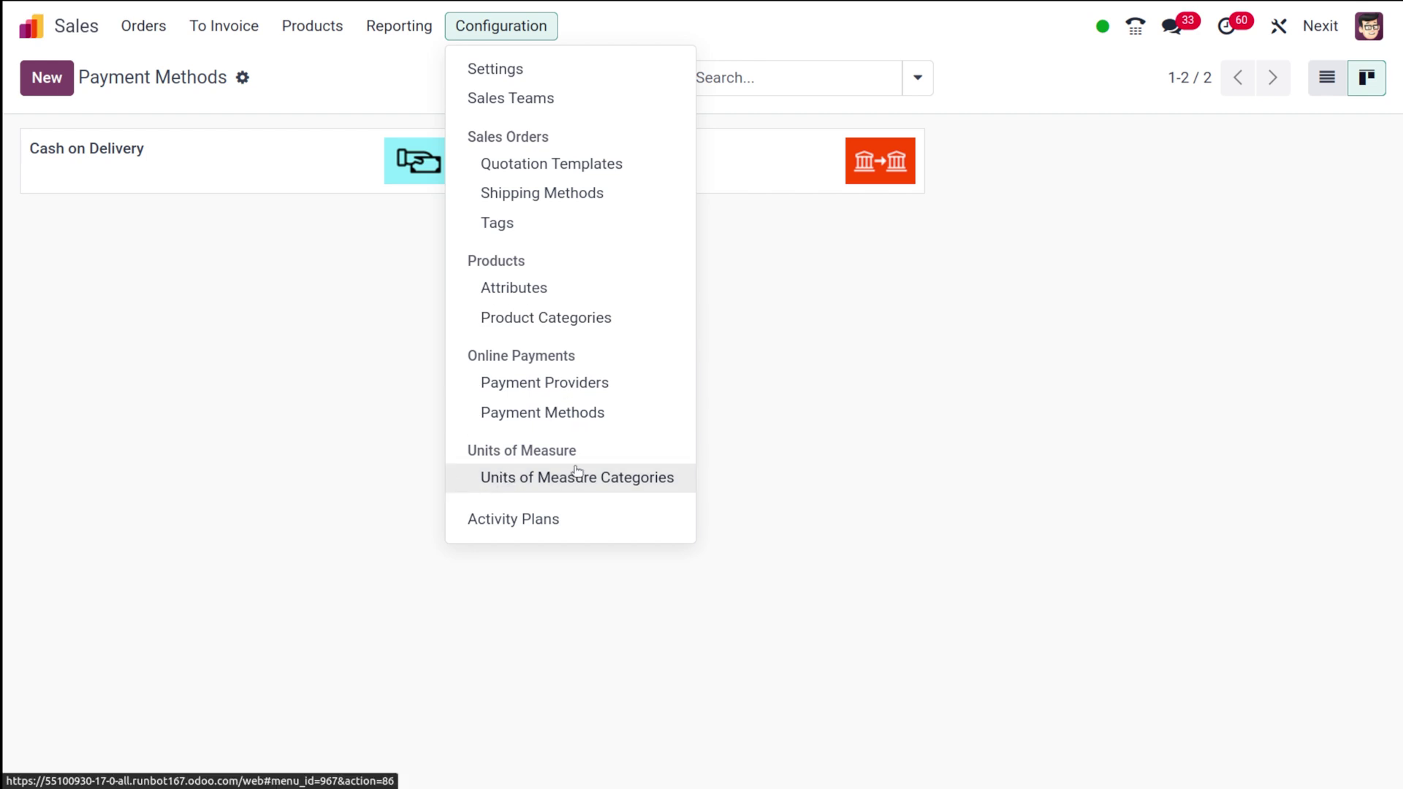
left_click(530, 486)
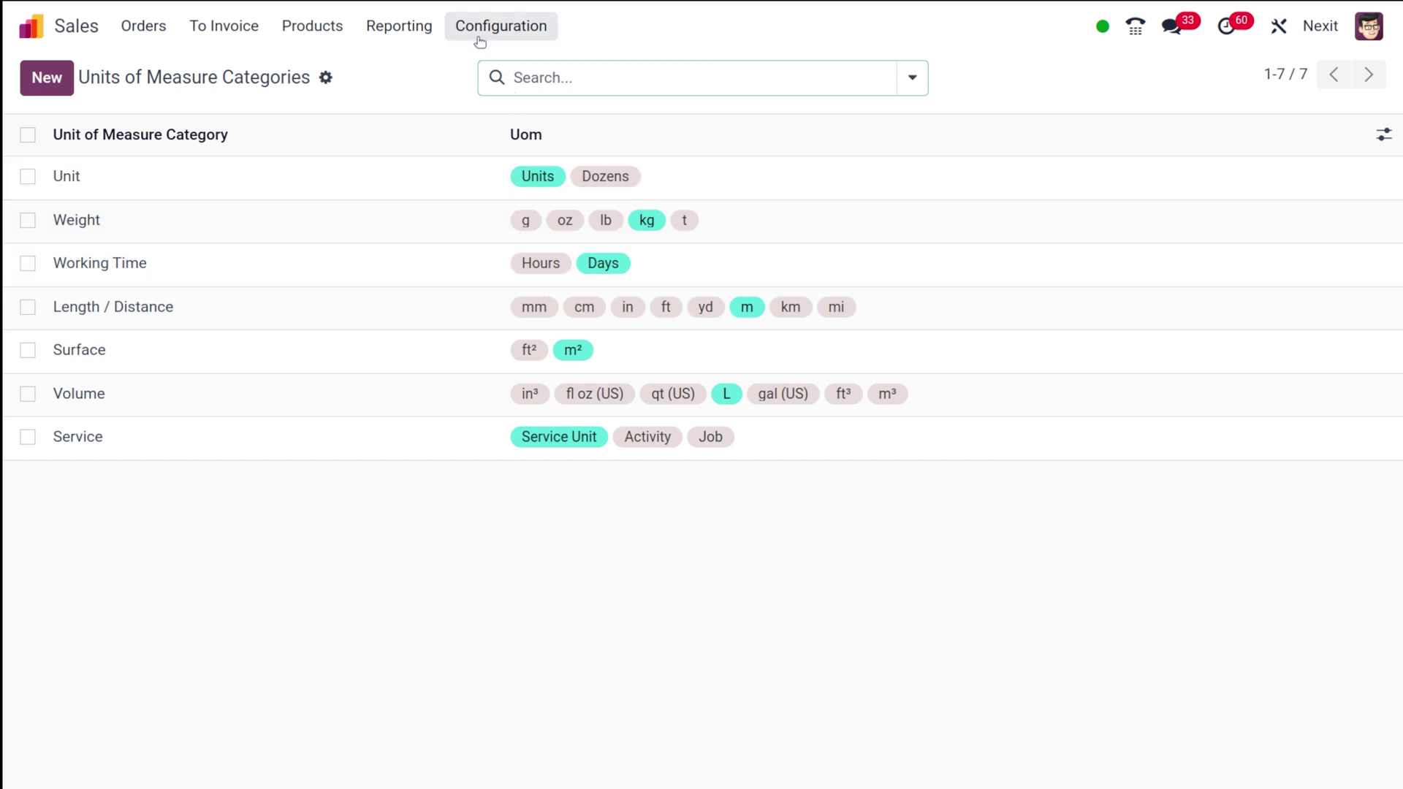
left_click(480, 37)
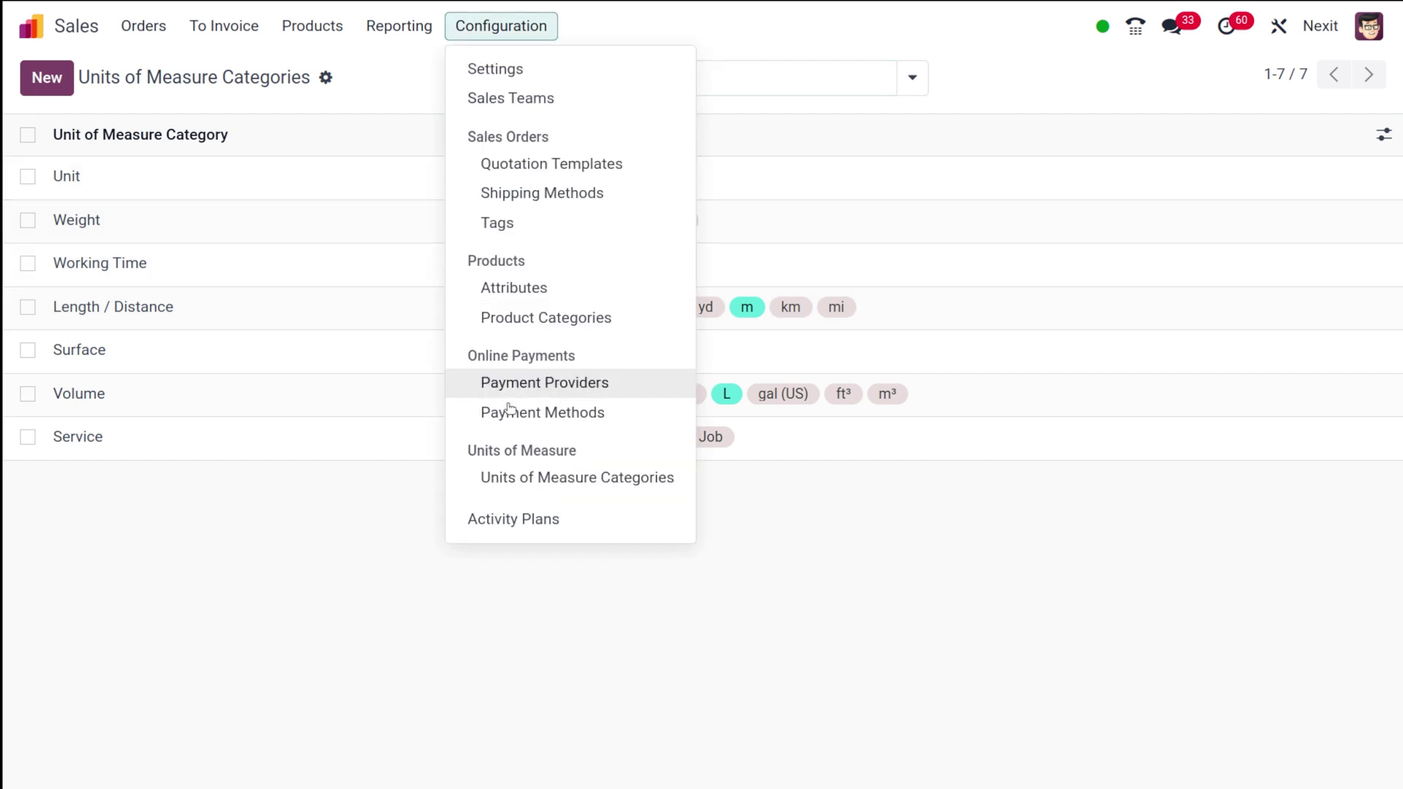
left_click(492, 526)
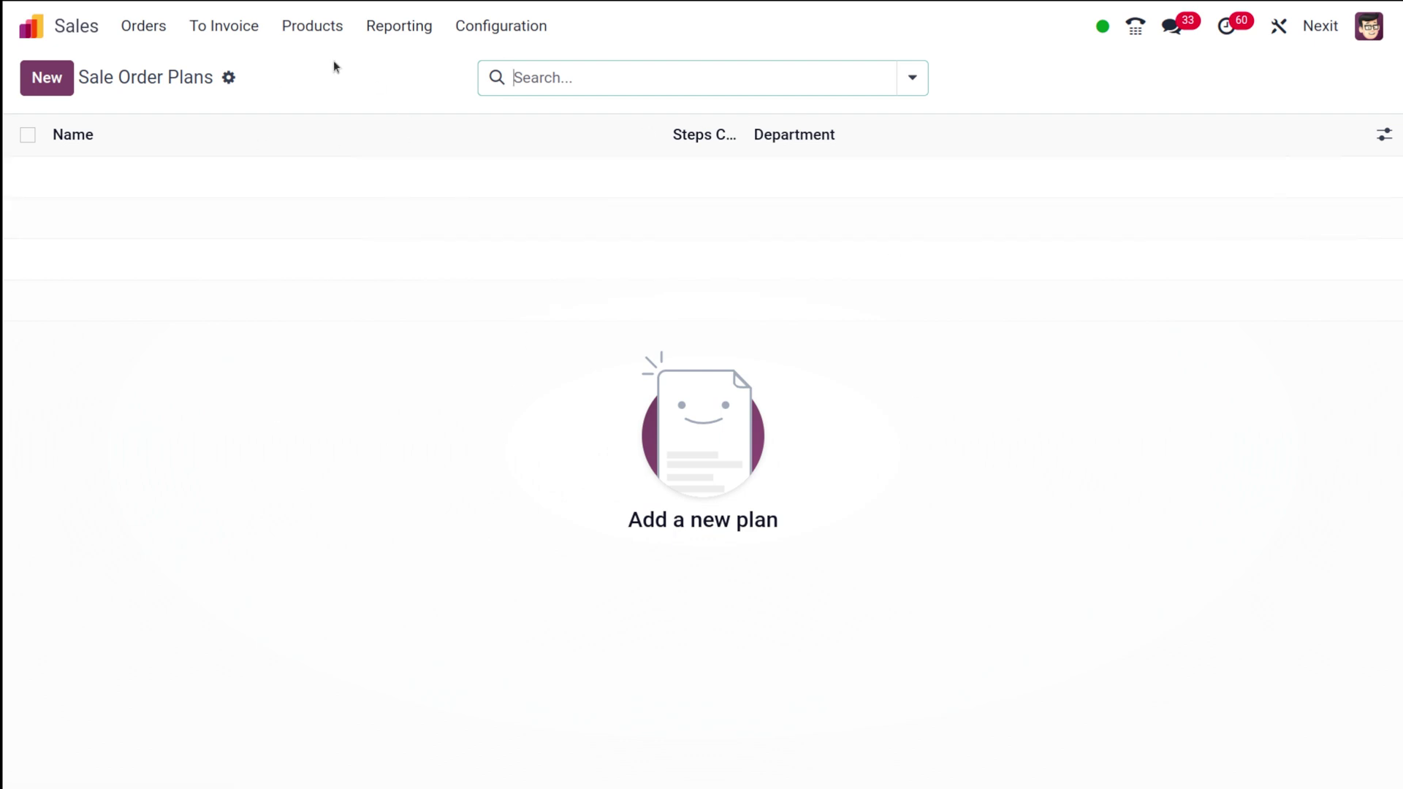
left_click(82, 22)
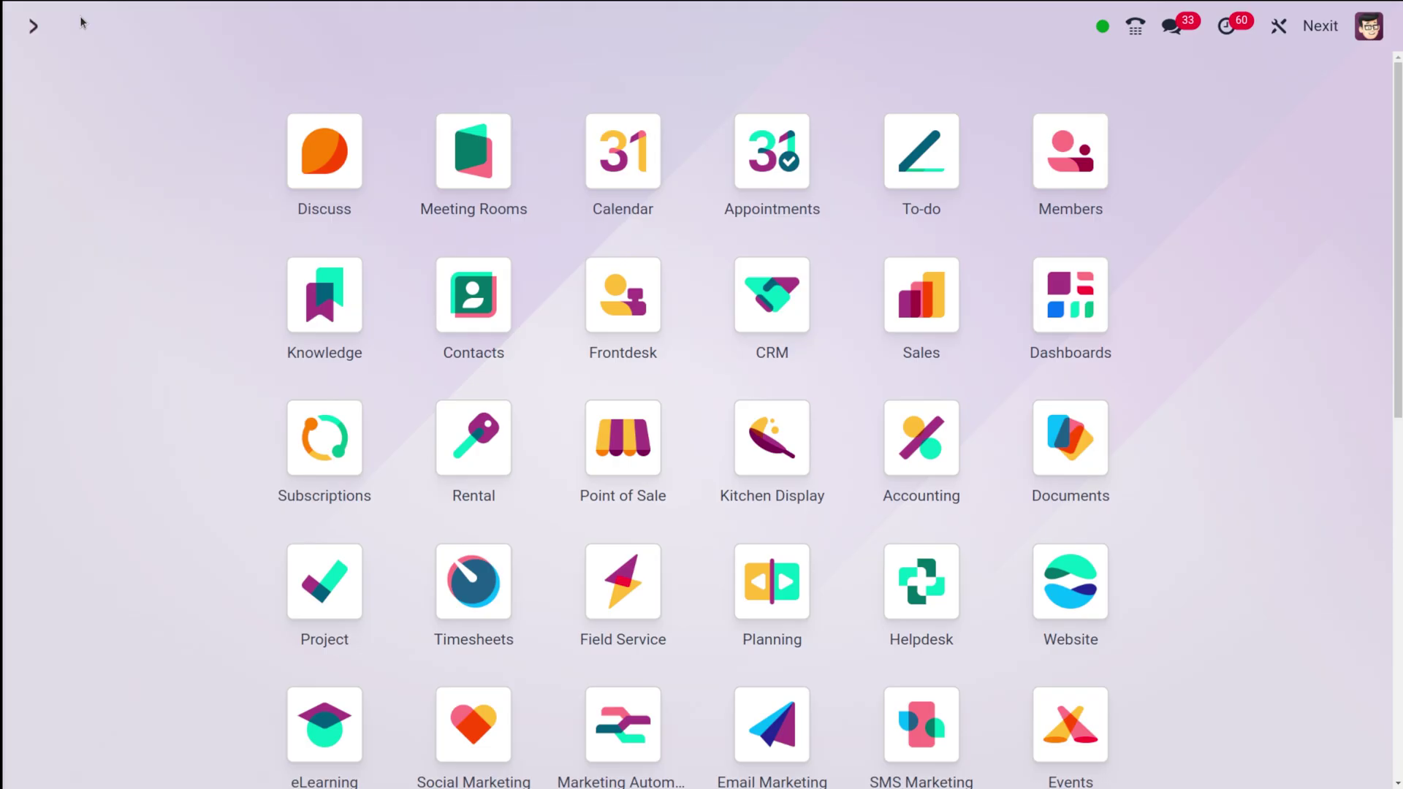